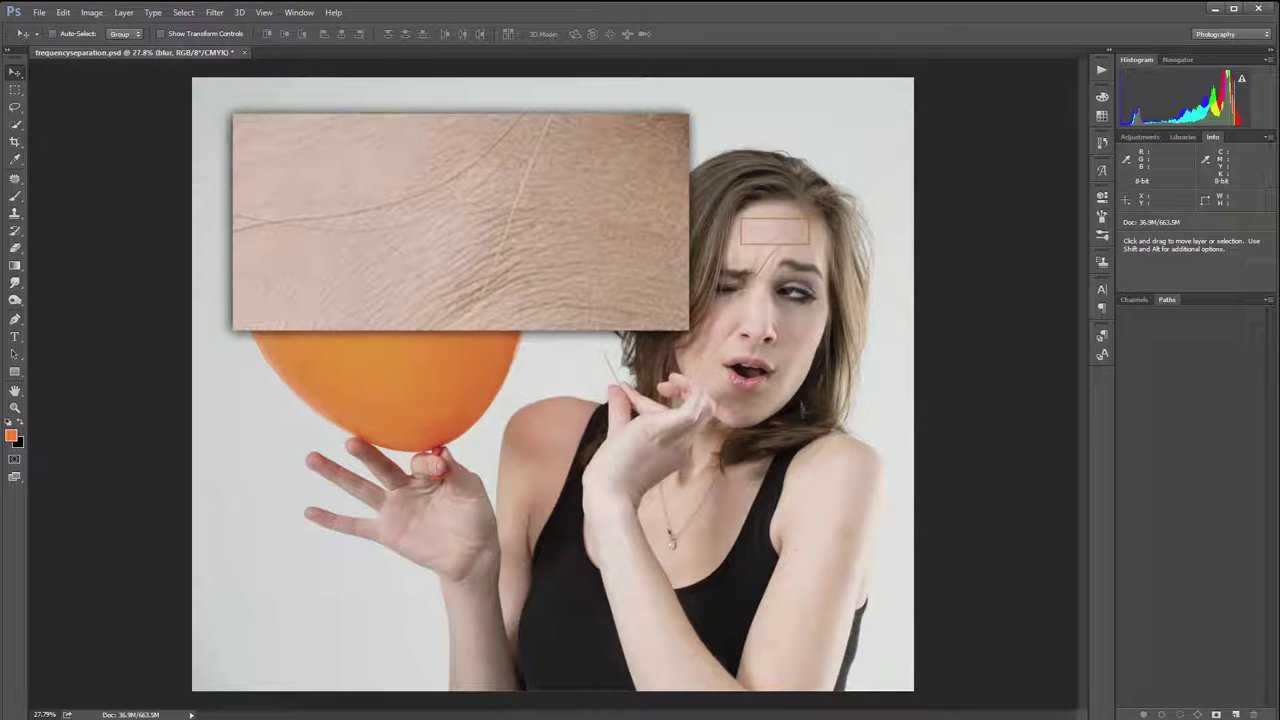
- Examine the hair and face detail of the portrait in its colour and grayscale versions
key(ctrl+comma)
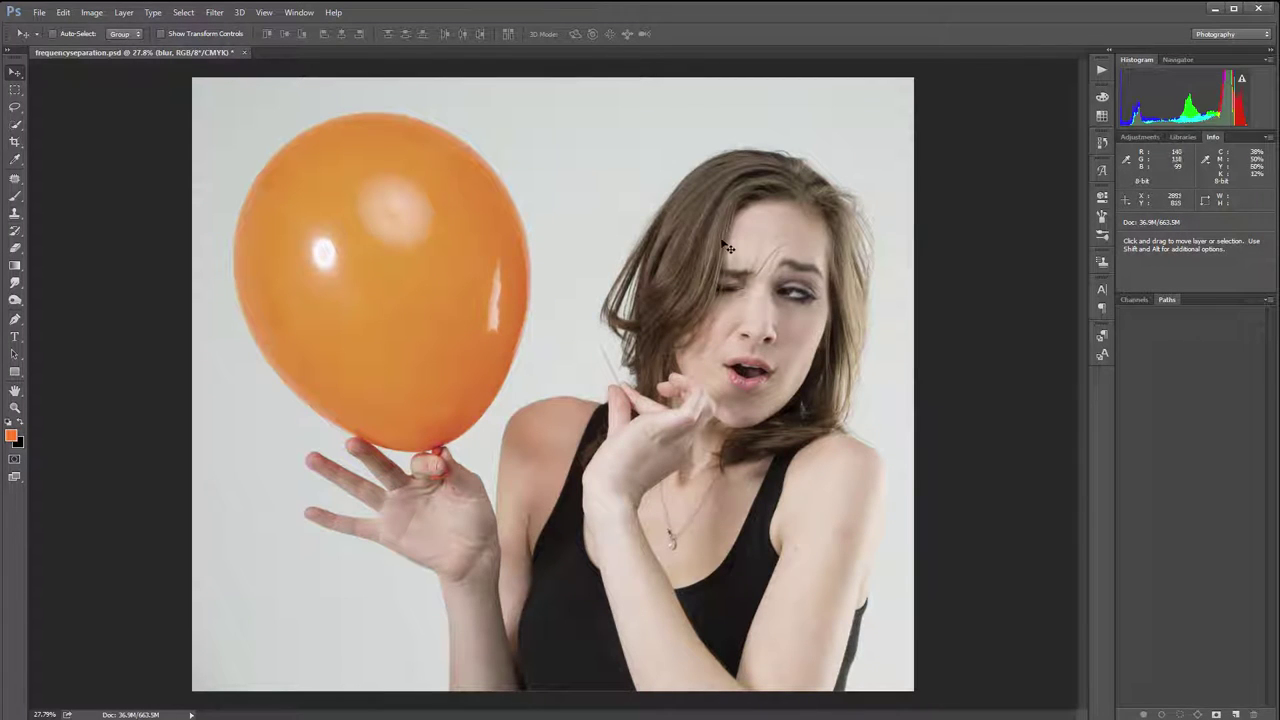
scroll(669, 240, up, 5)
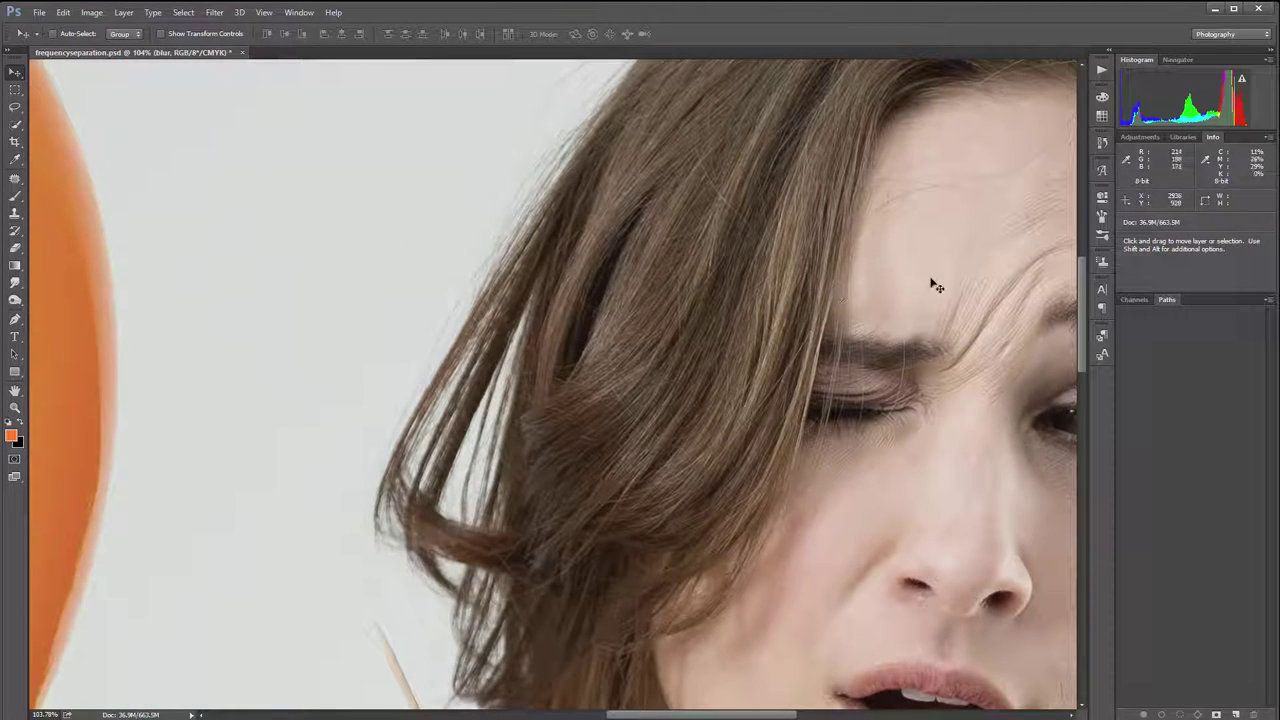
scroll(594, 322, down, 1)
scroll(594, 322, down, 4)
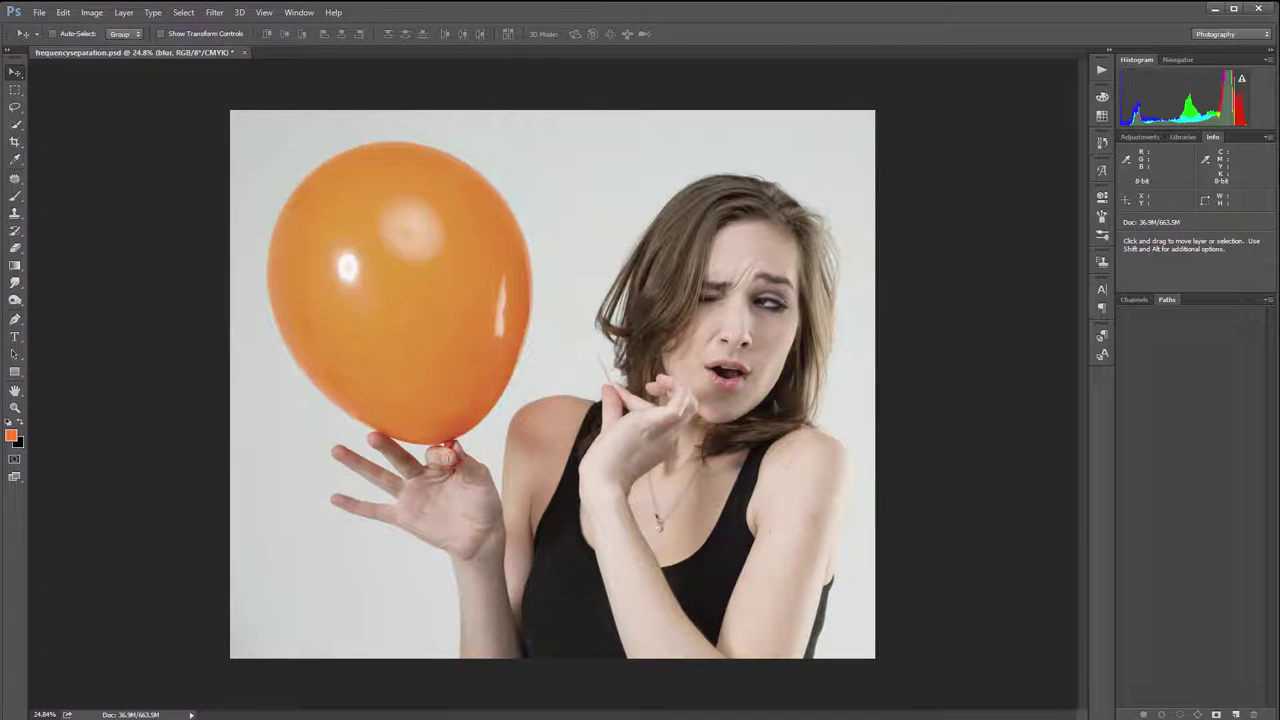
key(ctrl+5)
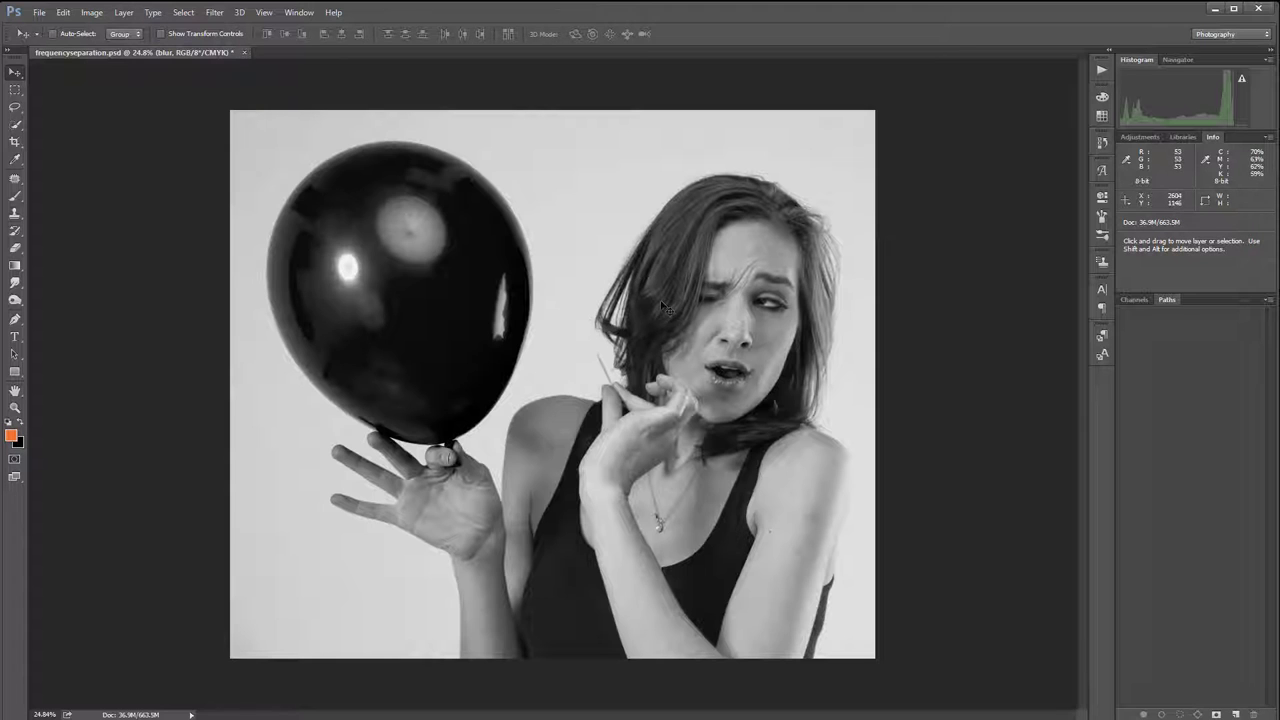
scroll(724, 260, up, 5)
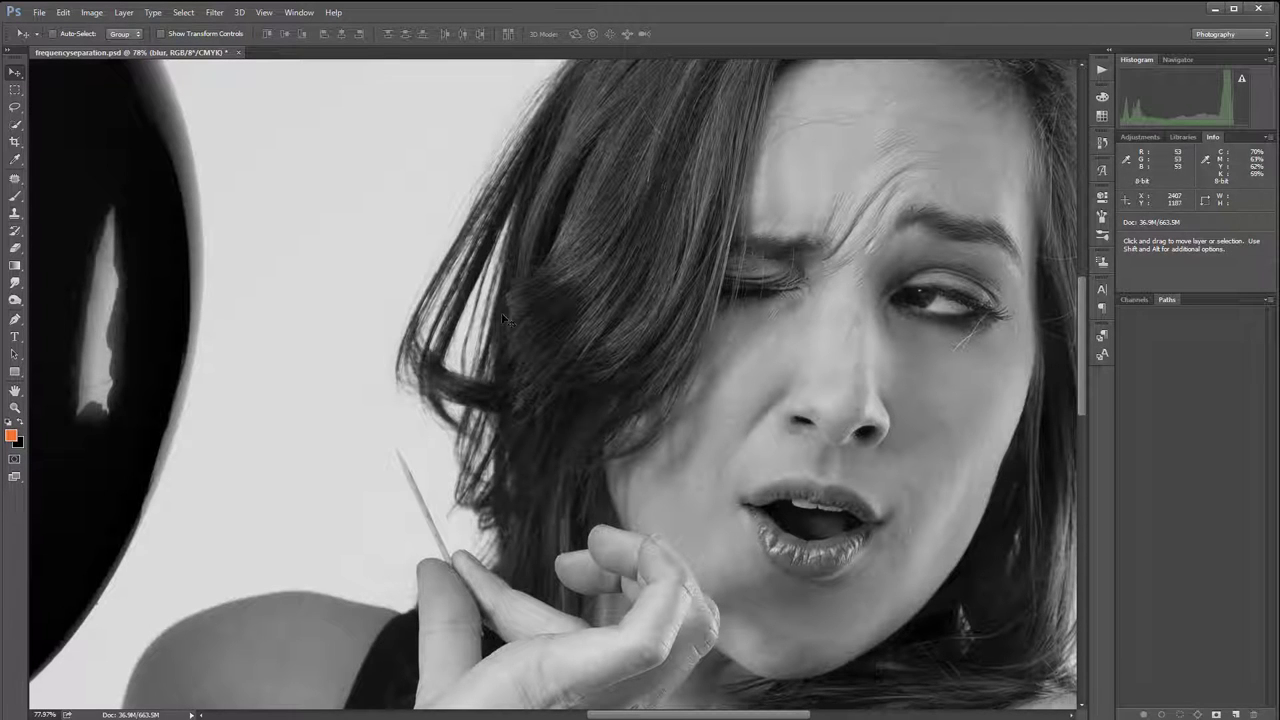
scroll(510, 312, down, 10)
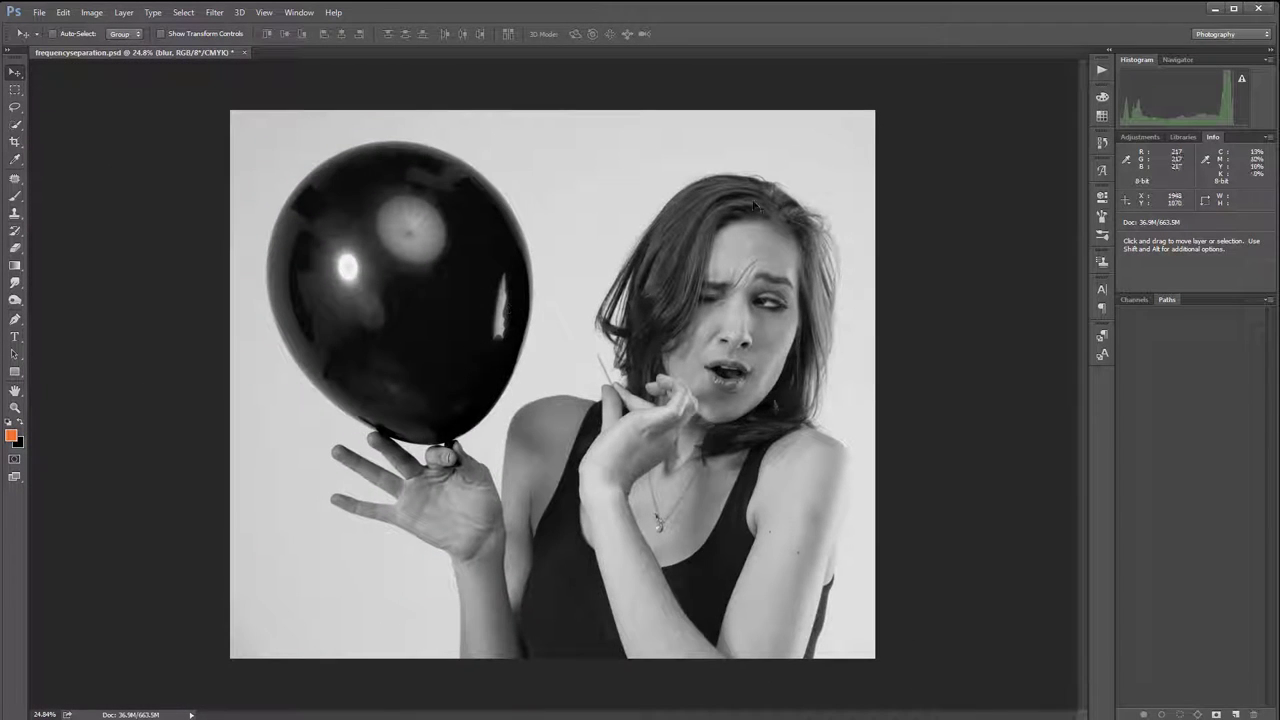
scroll(610, 267, up, 1)
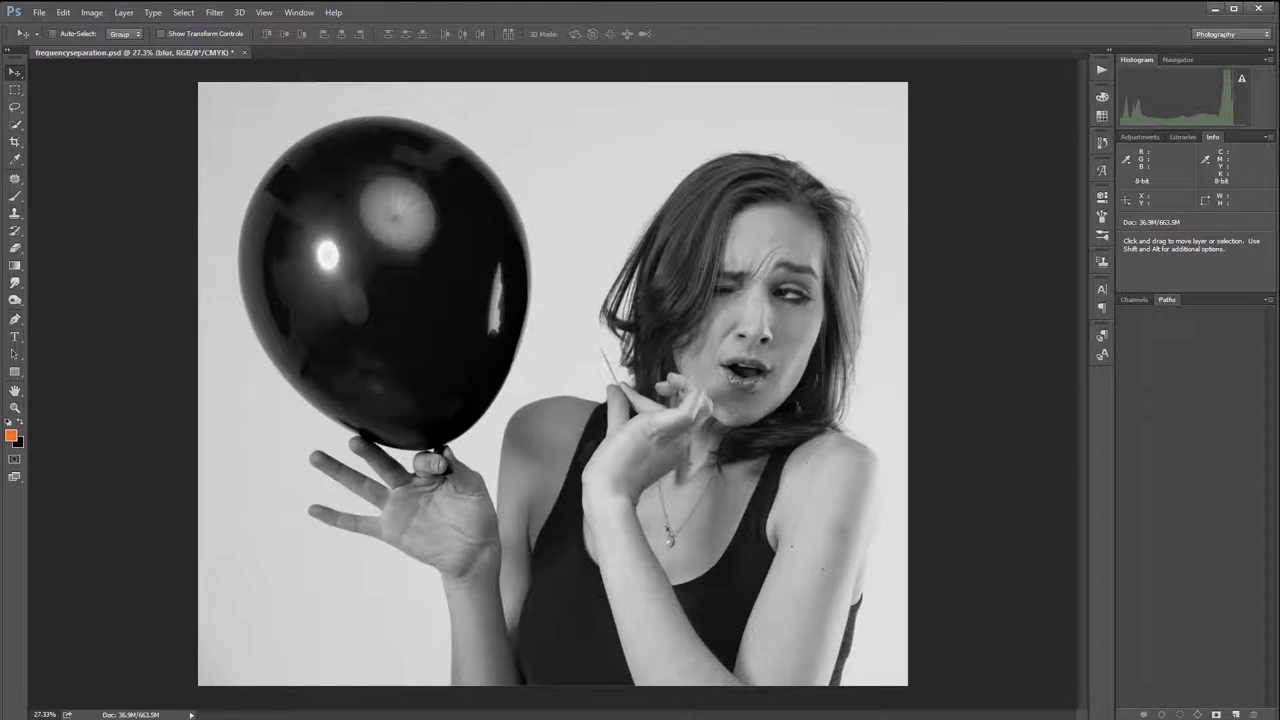
- Compare the facial detail in the sharp colour portrait with the blurred version
key(ctrl+z)
scroll(800, 320, up, 5)
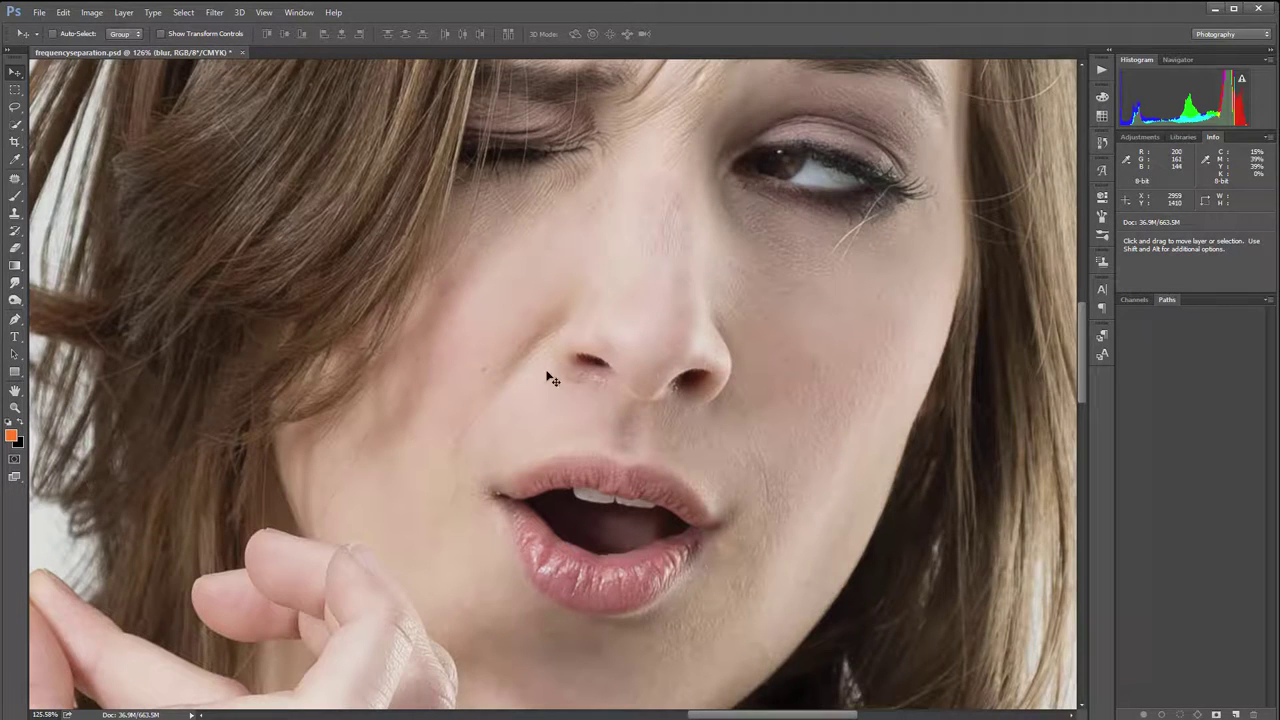
scroll(505, 373, down, 3)
scroll(363, 348, down, 5)
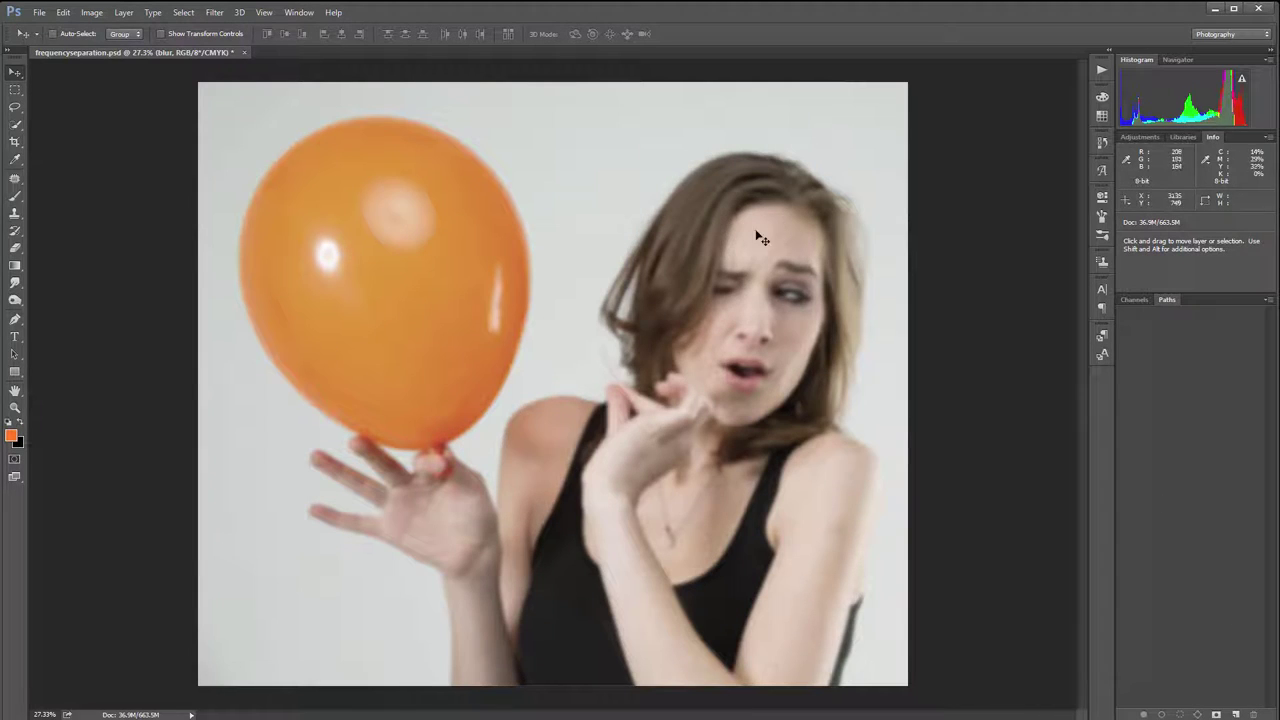
scroll(757, 237, up, 5)
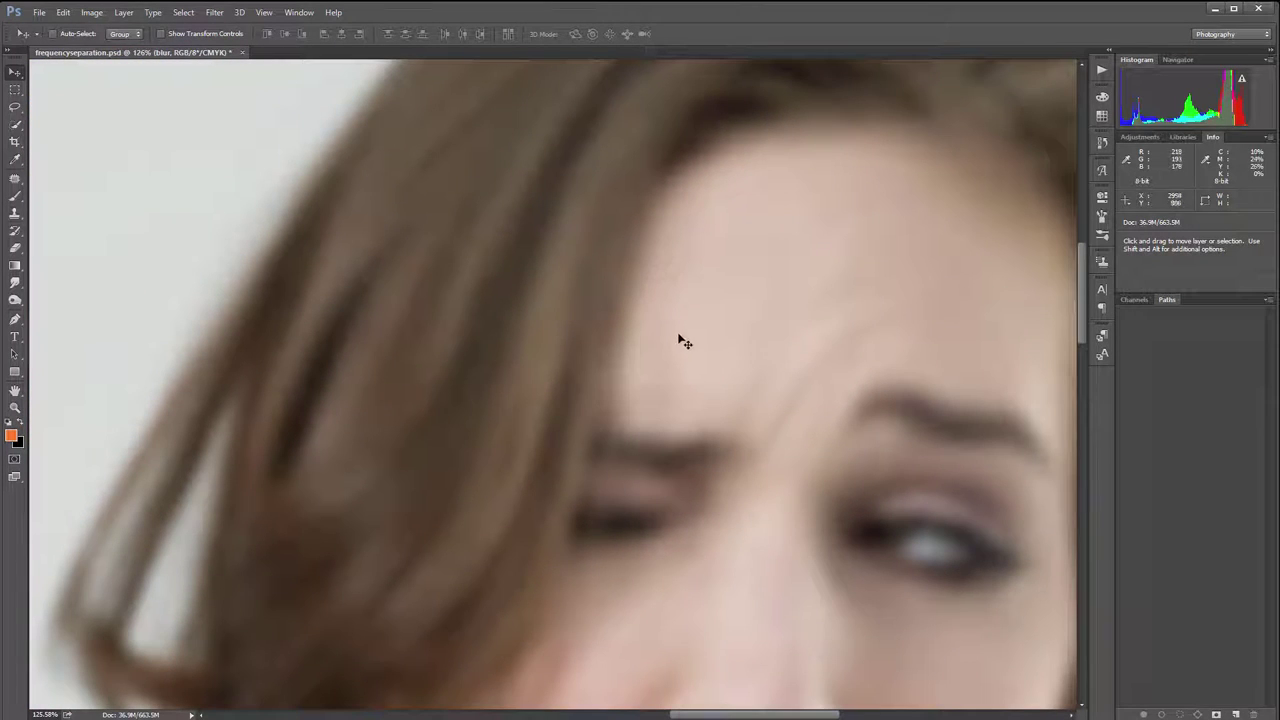
scroll(655, 415, down, 4)
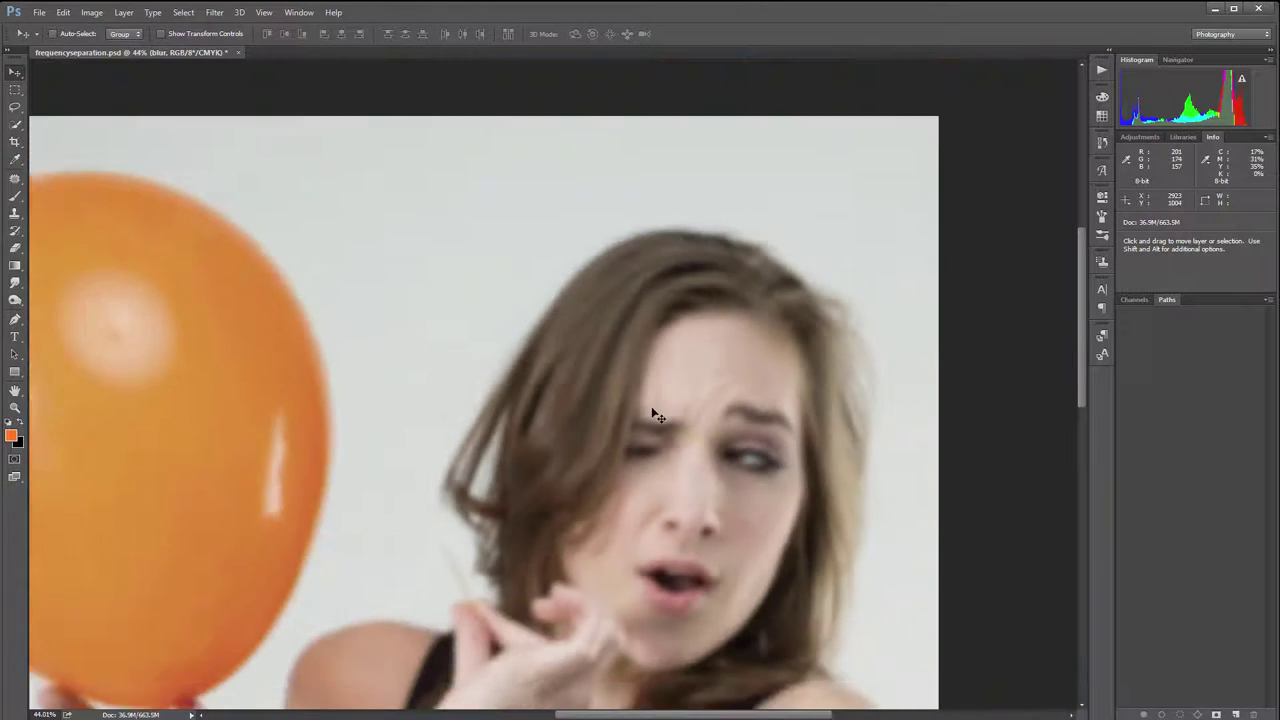
scroll(655, 415, down, 2)
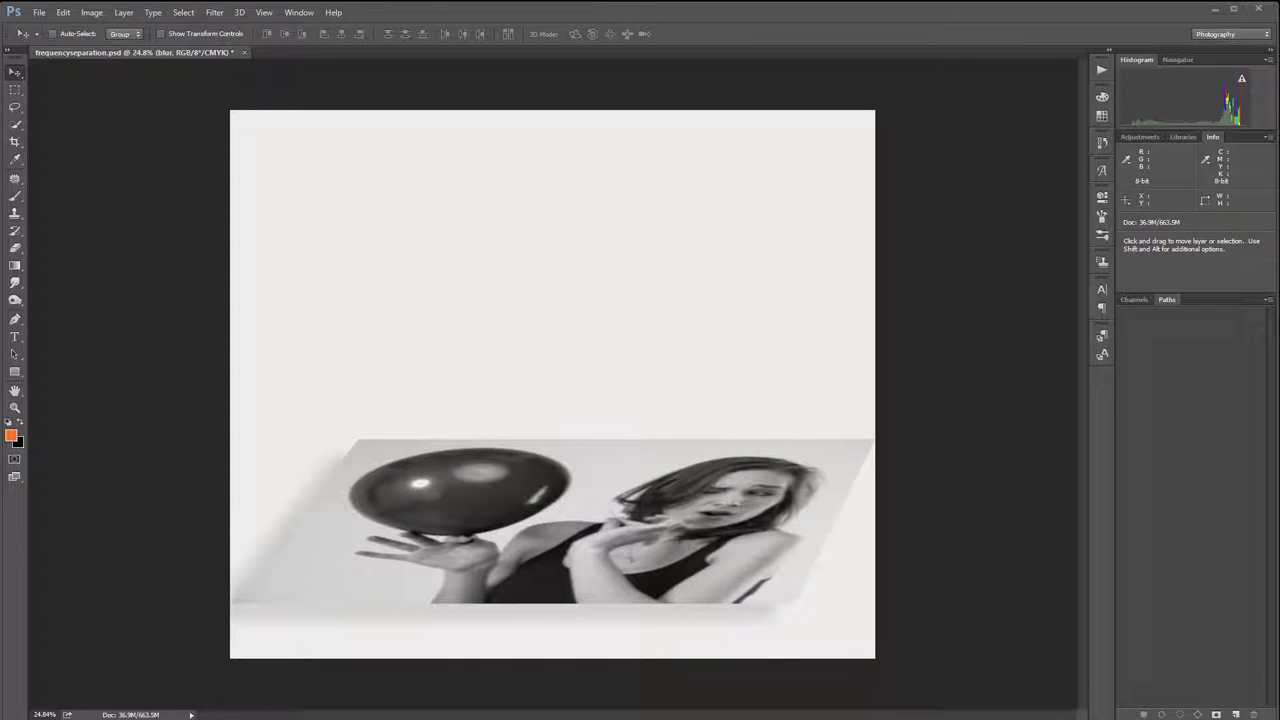
- Paste the balloon portrait into the new document as a layer and name that layer Low
key(ctrl+v)
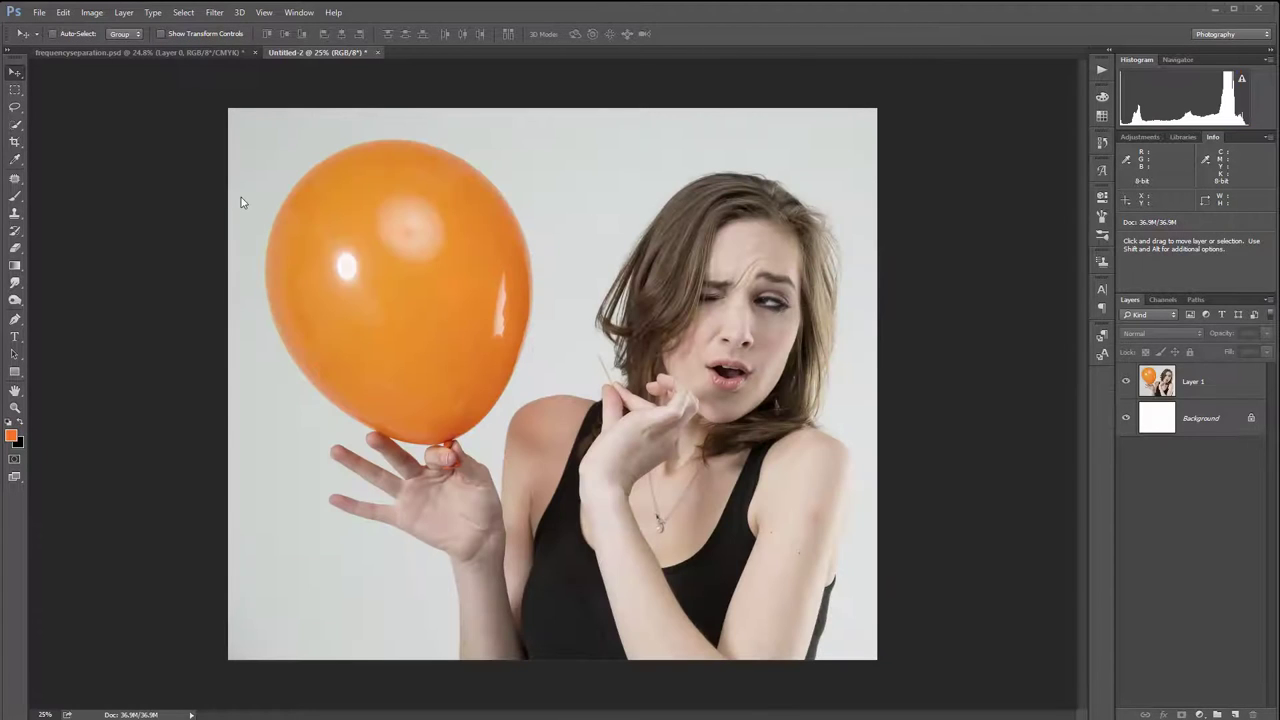
double_click(1200, 384)
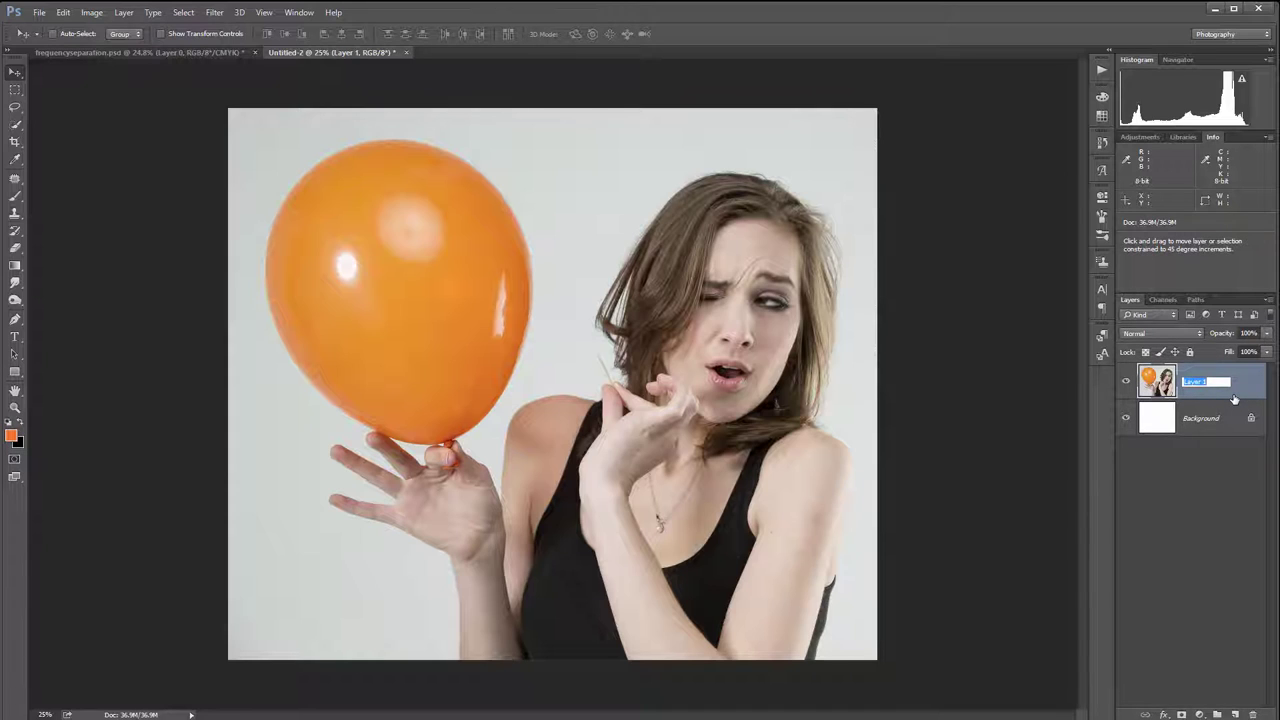
text(Low)
key(Return)
- Duplicate the Low layer and name the copy High
drag(1216, 378, 1234, 716)
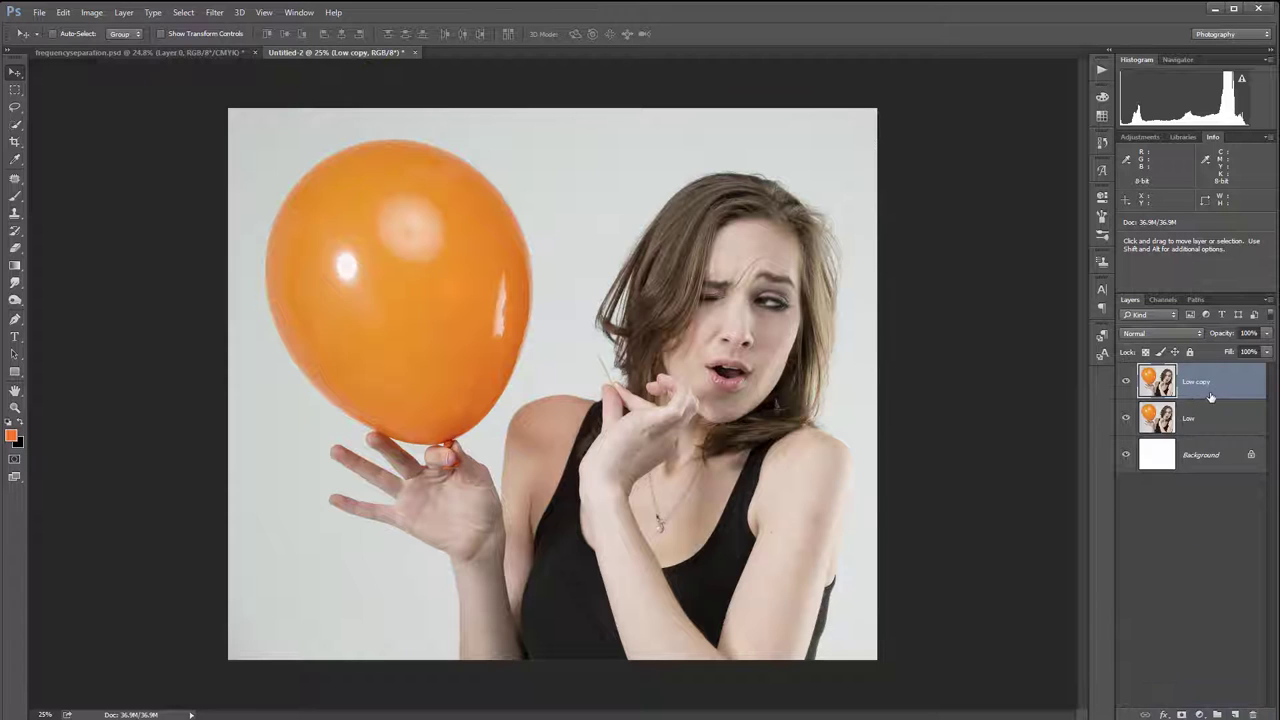
double_click(1198, 382)
text(Hig)
key(Return)
- Hide the High layer, select the Low layer and inspect the skin on the forehead
click(1215, 420)
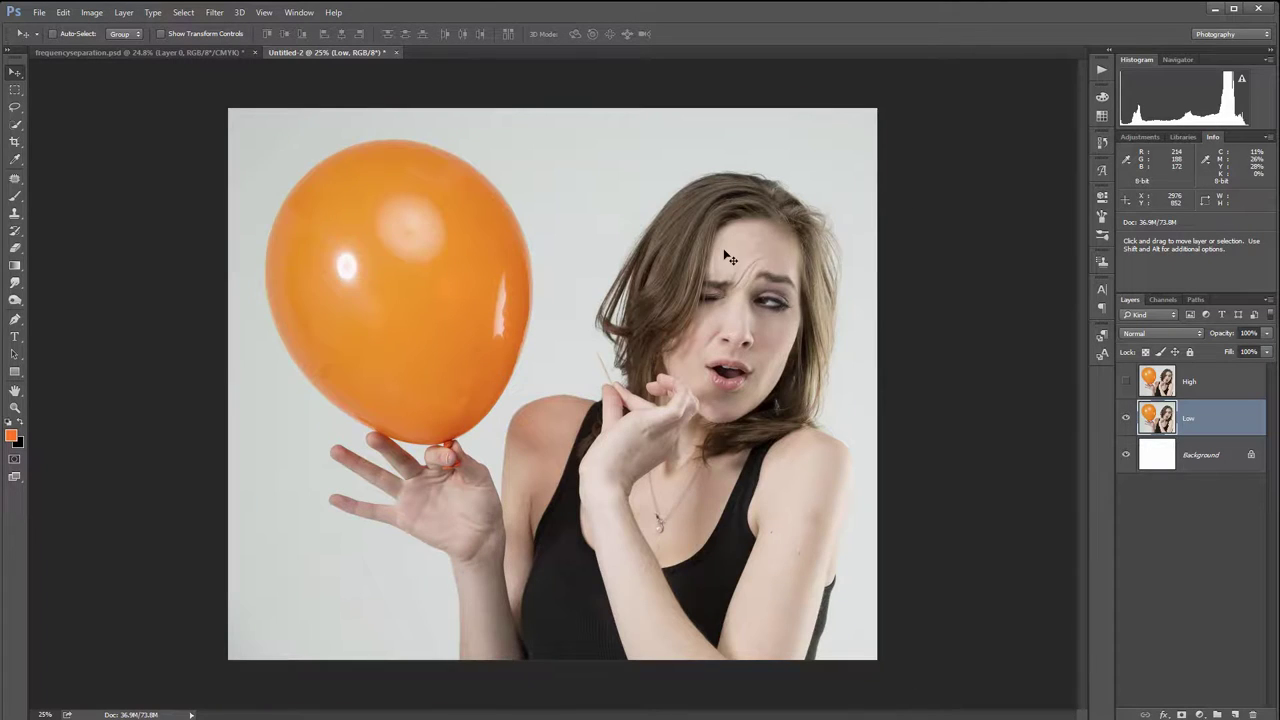
scroll(729, 258, up, 16)
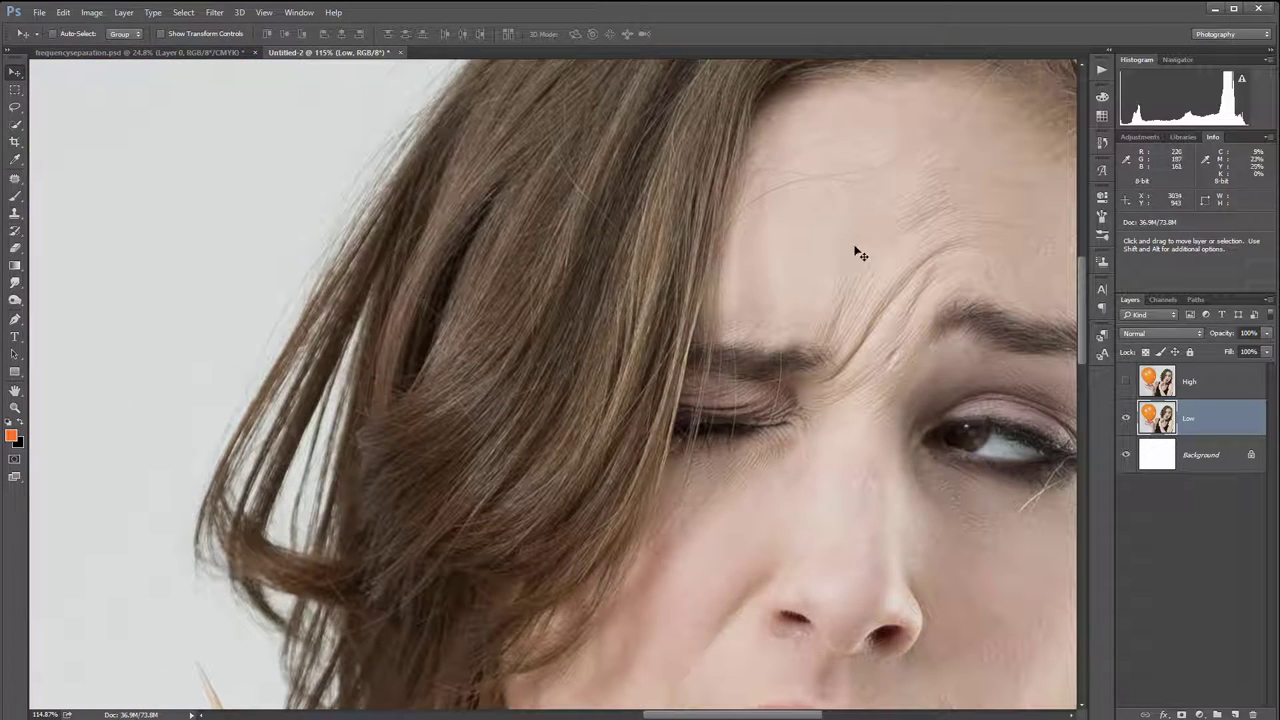
scroll(790, 395, down, 3)
scroll(789, 391, down, 3)
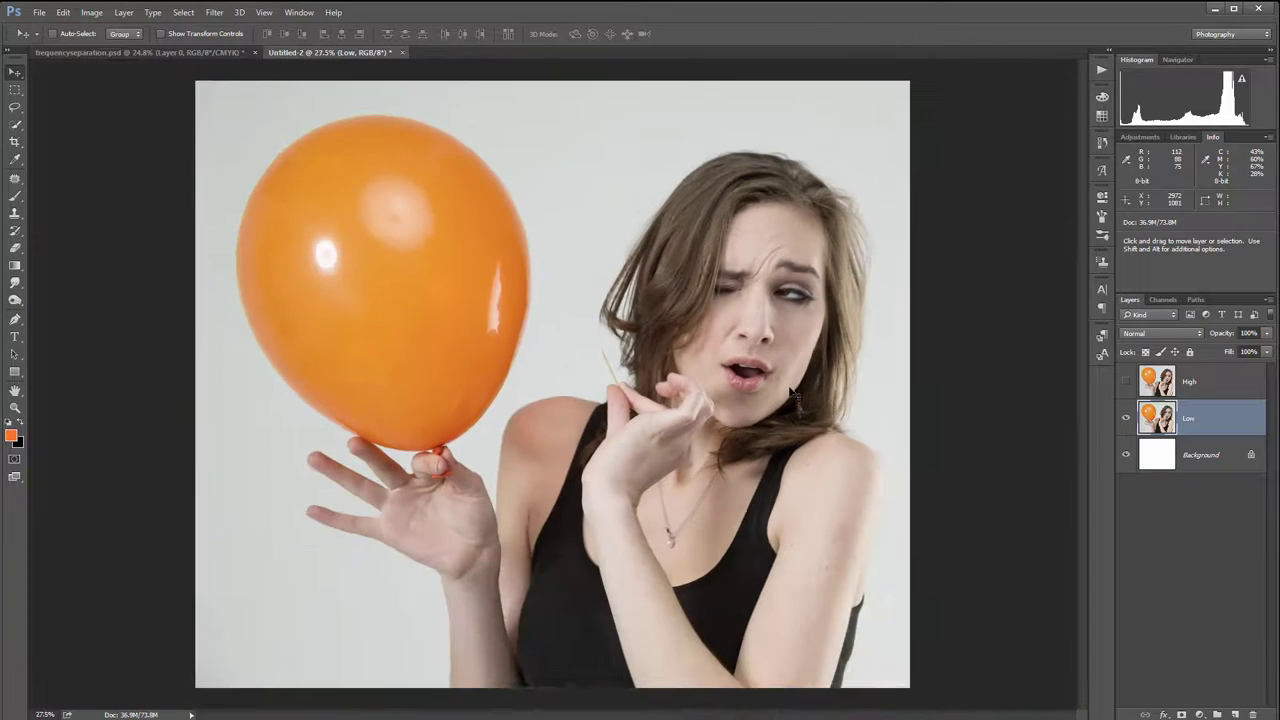
click(215, 12)
mouse_move(225, 160)
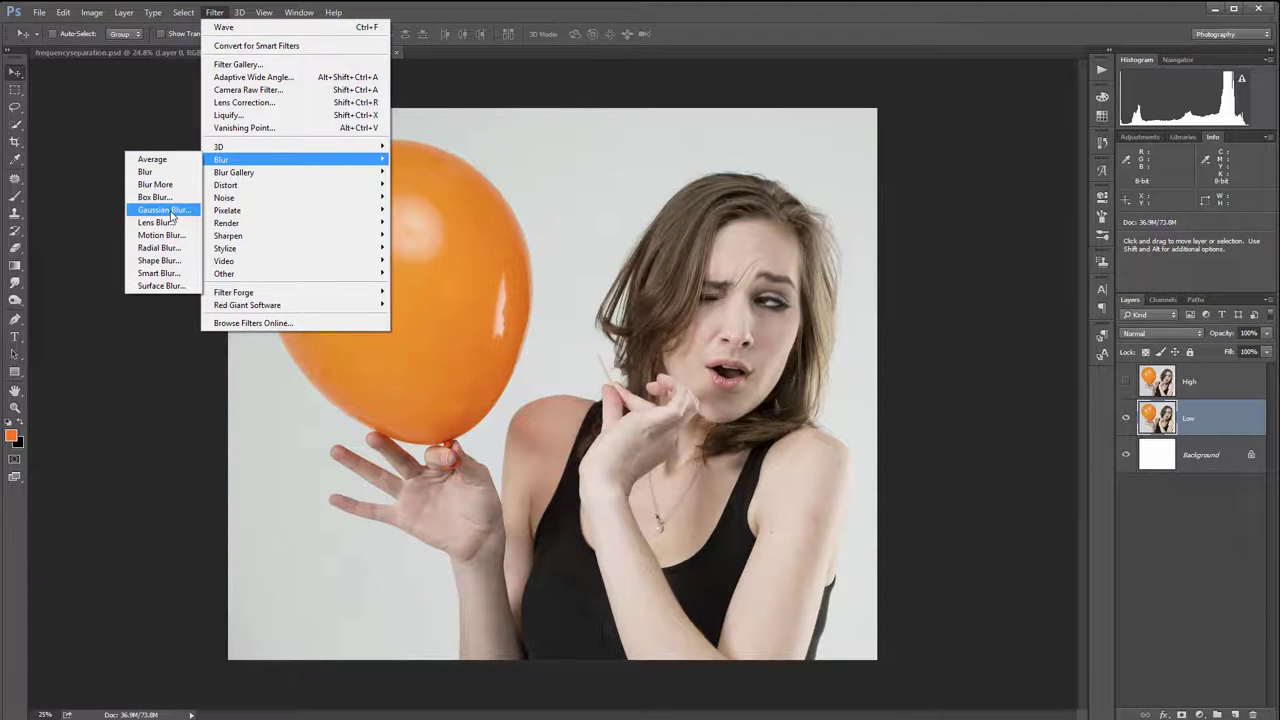
click(165, 210)
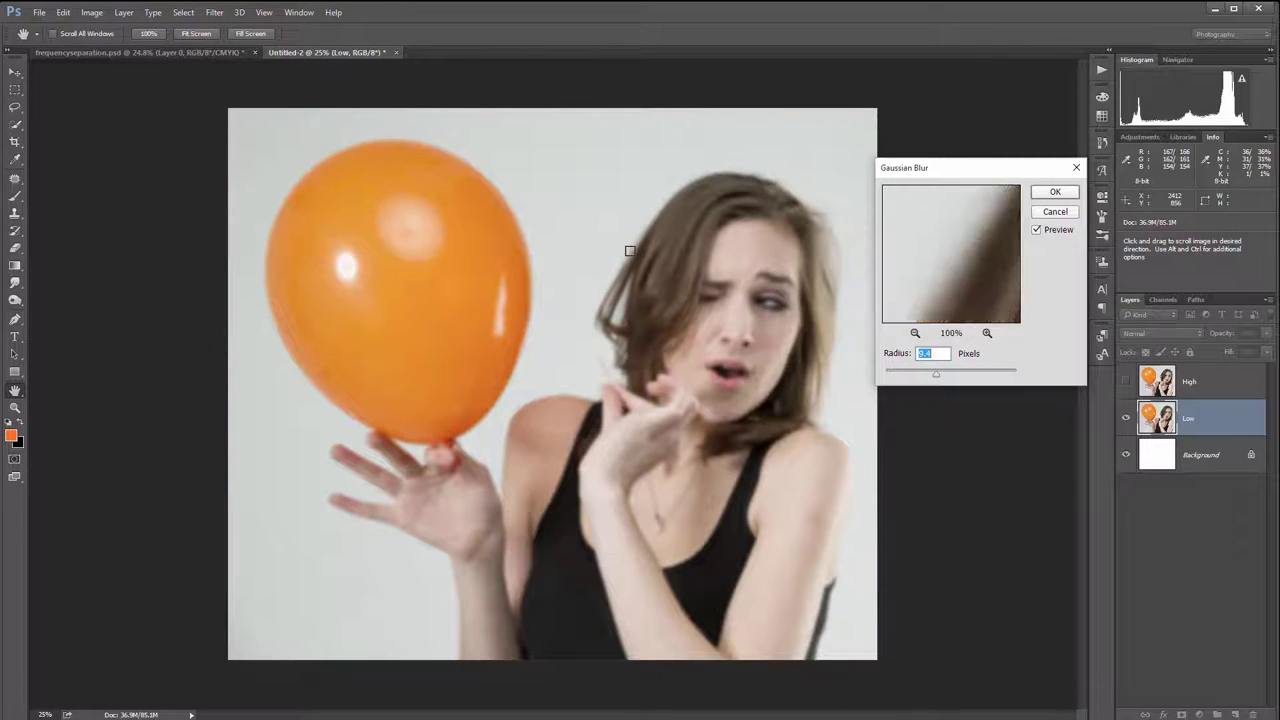
click(618, 217)
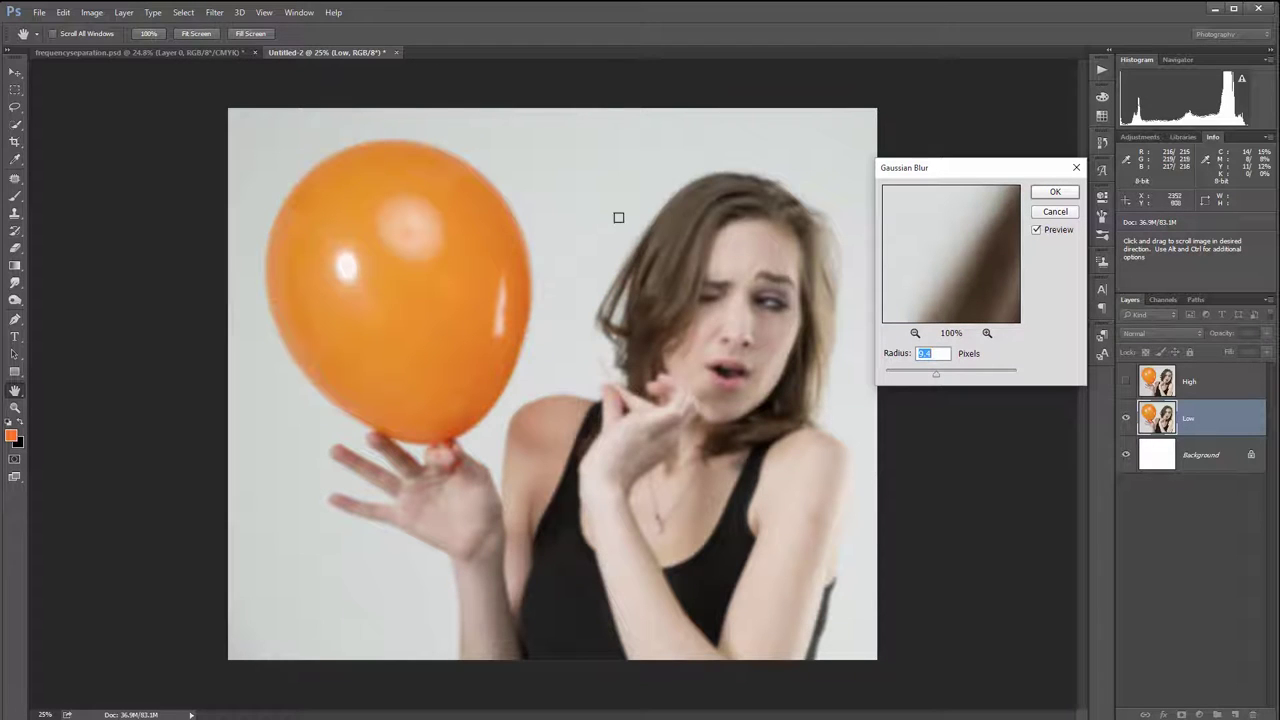
click(1056, 213)
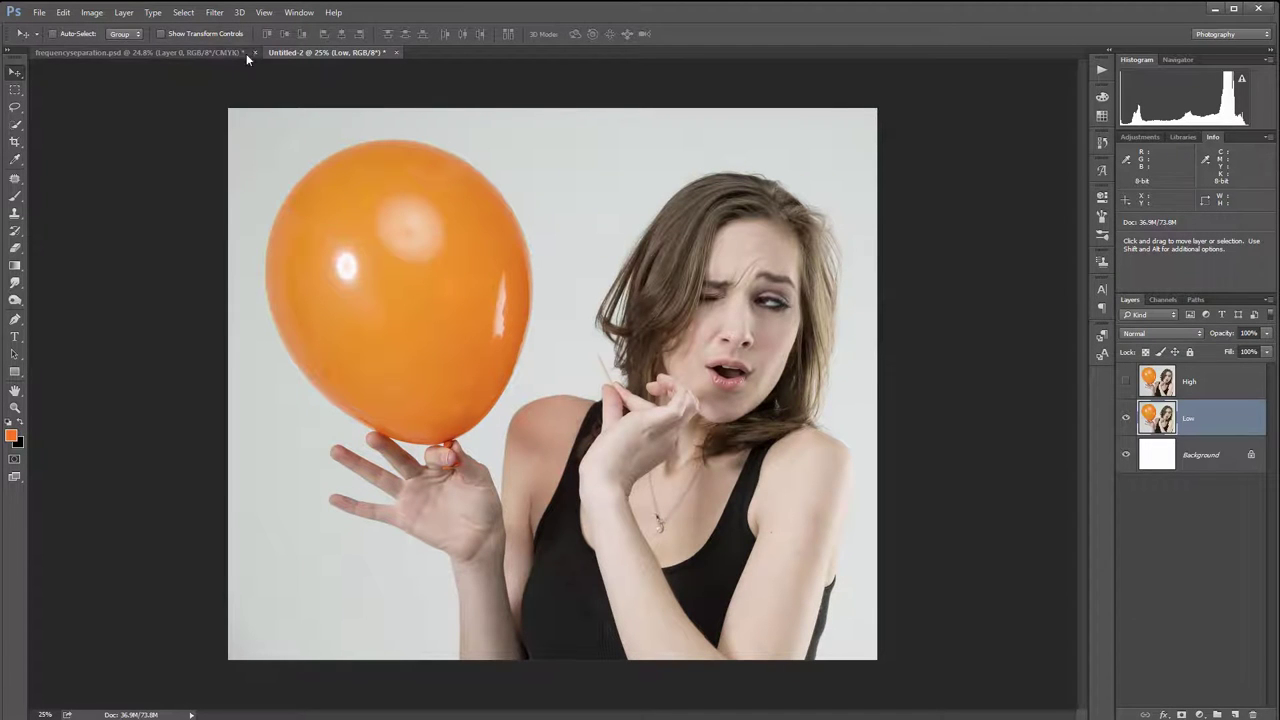
- Start a Surface Blur on the Low layer and preview its effect on the hair edge and forehead
click(223, 17)
mouse_move(260, 161)
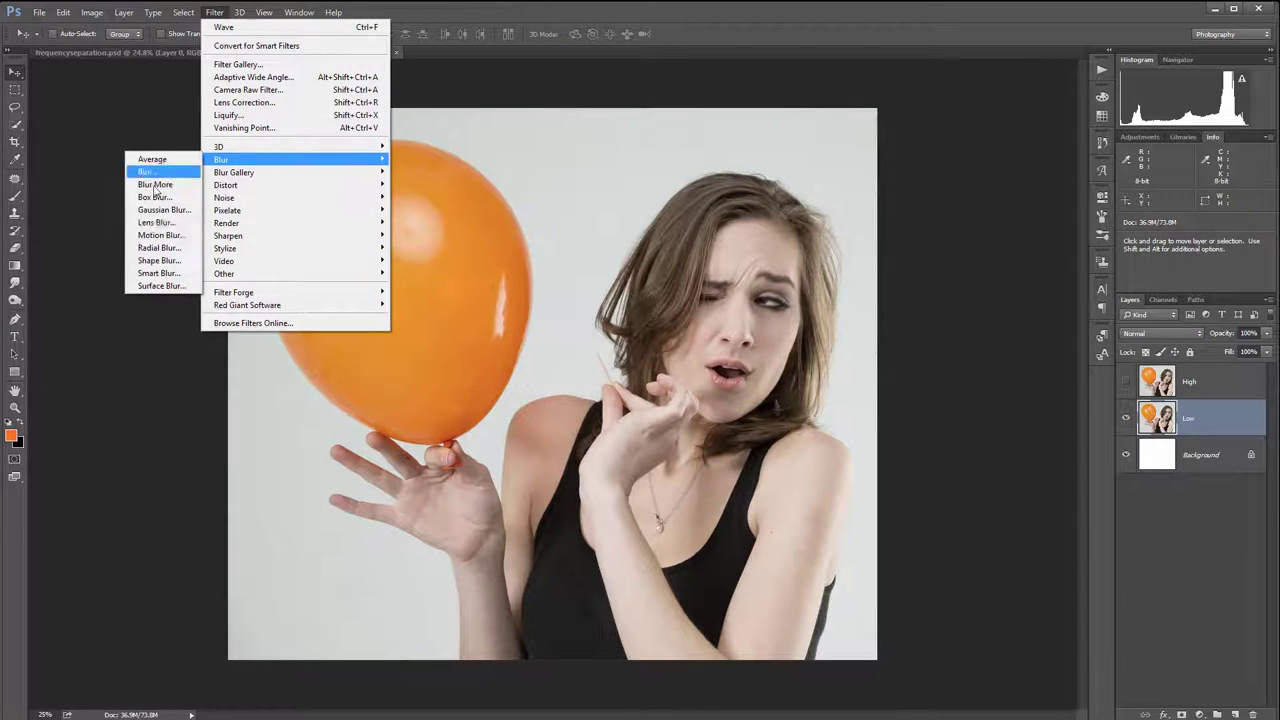
click(138, 290)
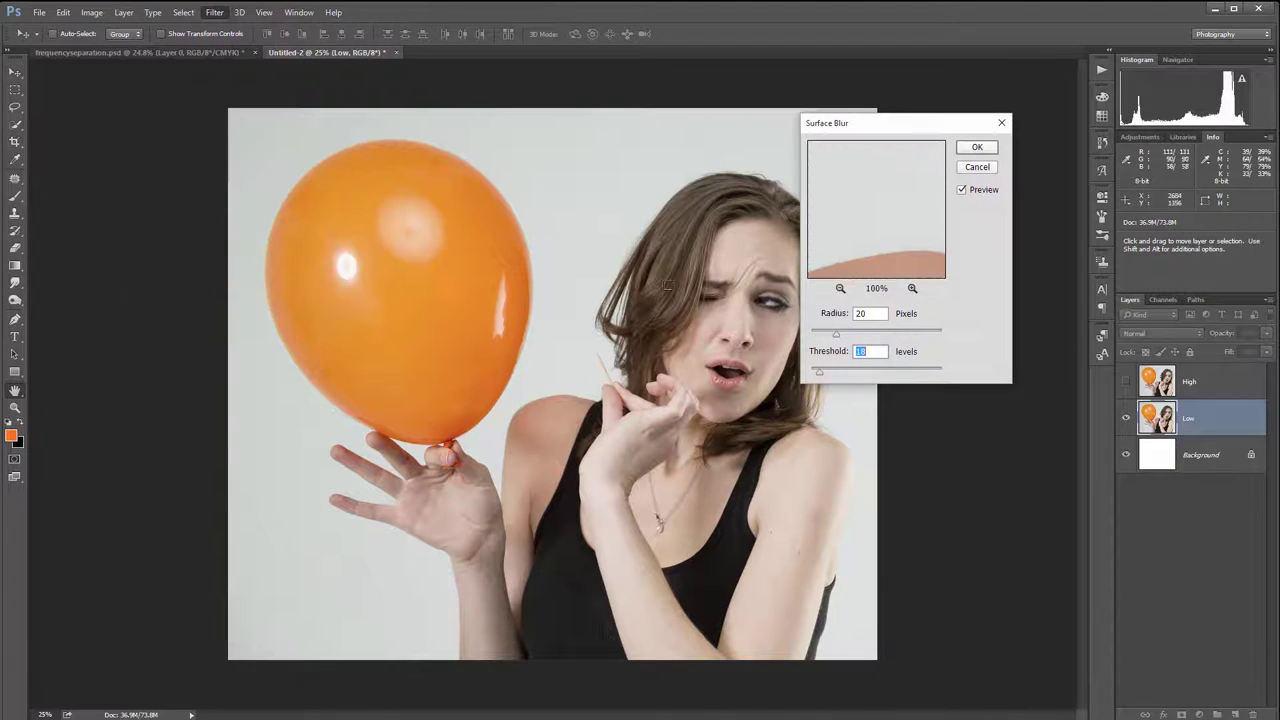
click(636, 237)
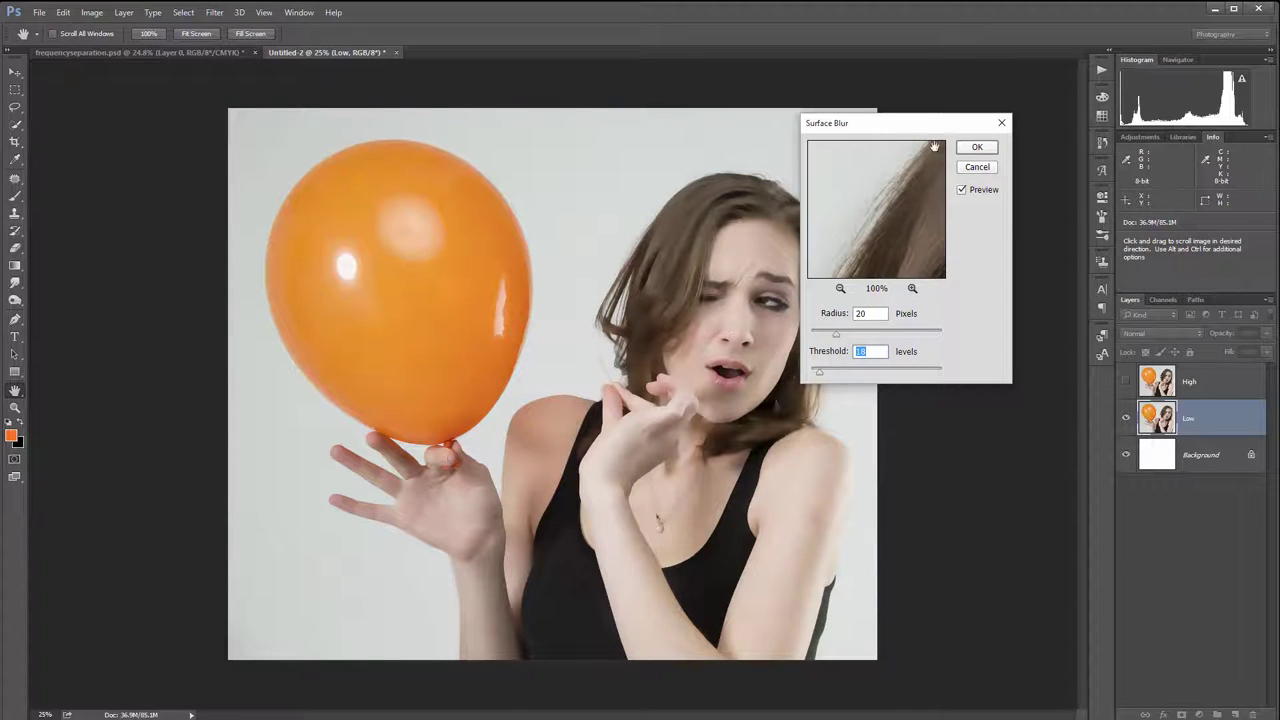
drag(928, 136, 972, 158)
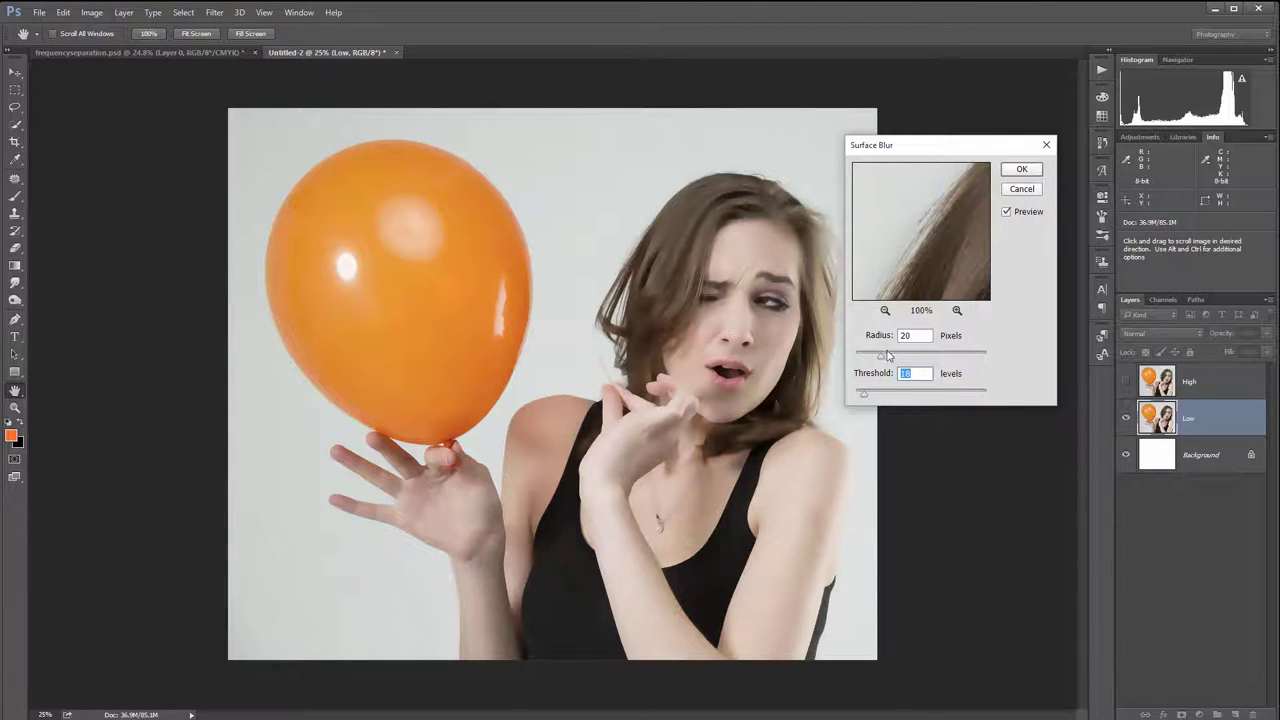
click(726, 265)
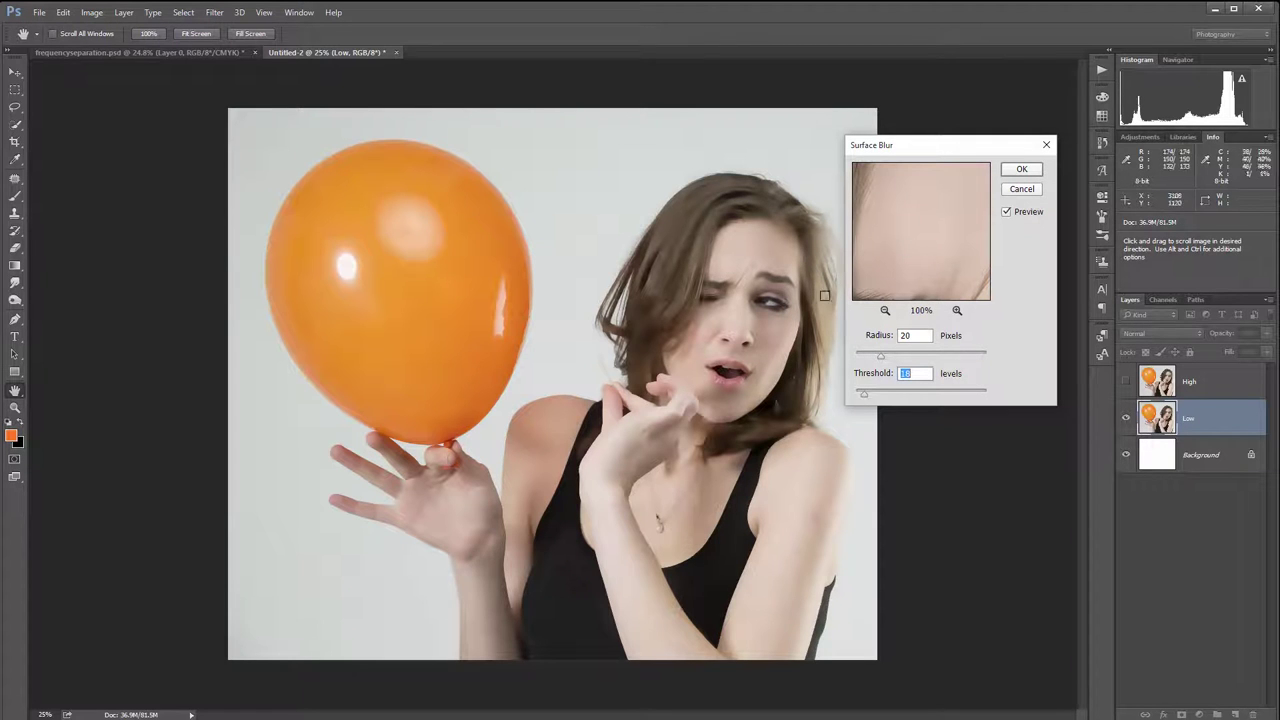
drag(934, 243, 931, 163)
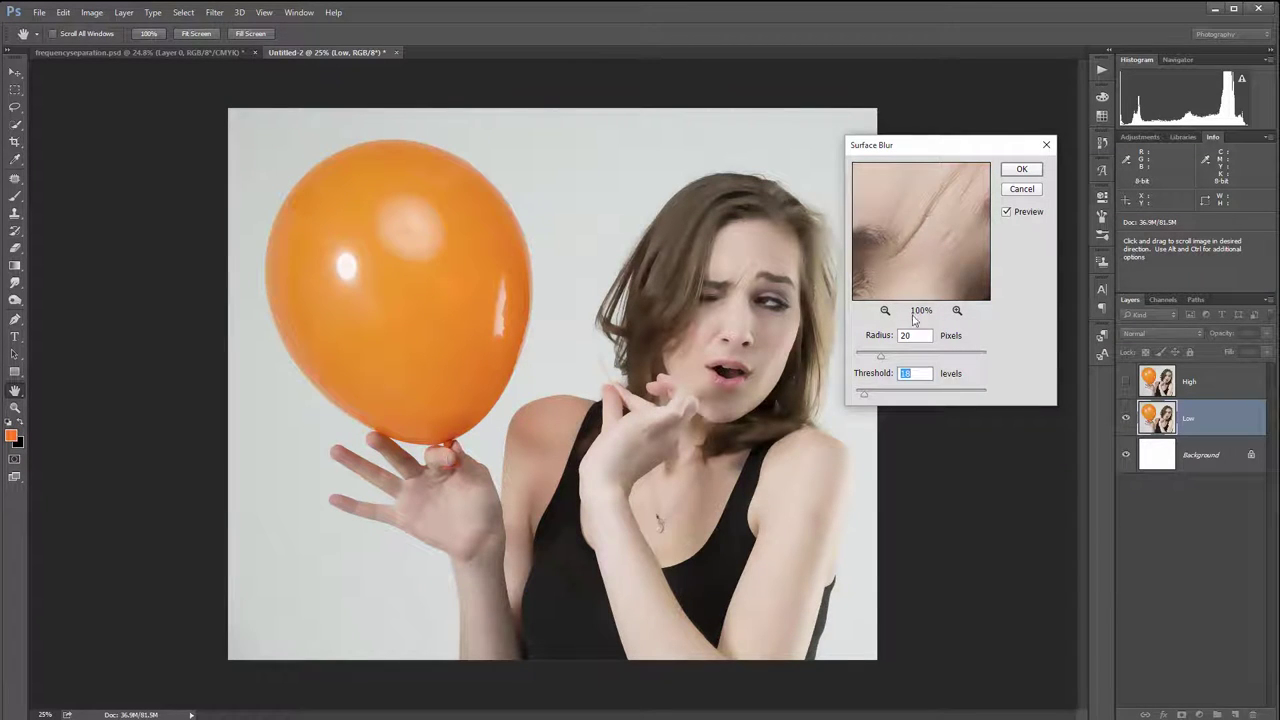
- Set the Surface Blur radius to 25 pixels and threshold to 20 levels, checking the forehead in the preview
drag(880, 360, 866, 398)
drag(931, 206, 951, 257)
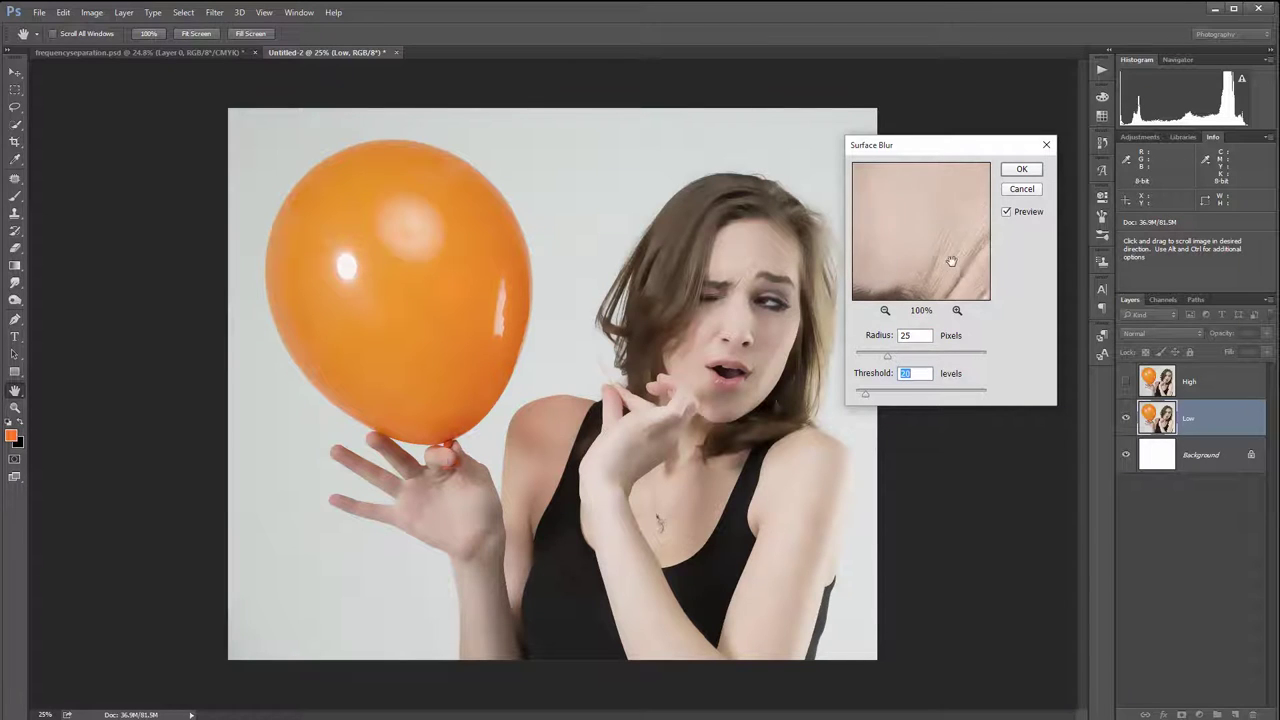
drag(927, 200, 960, 208)
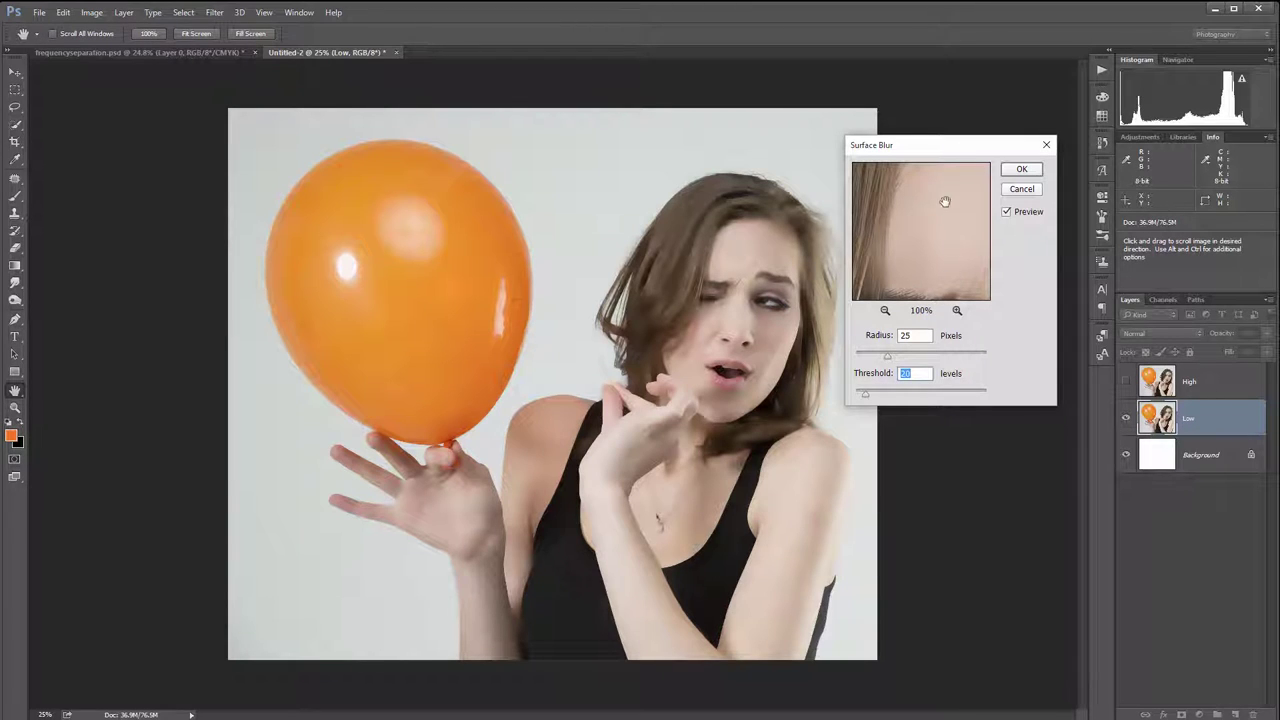
drag(943, 194, 951, 223)
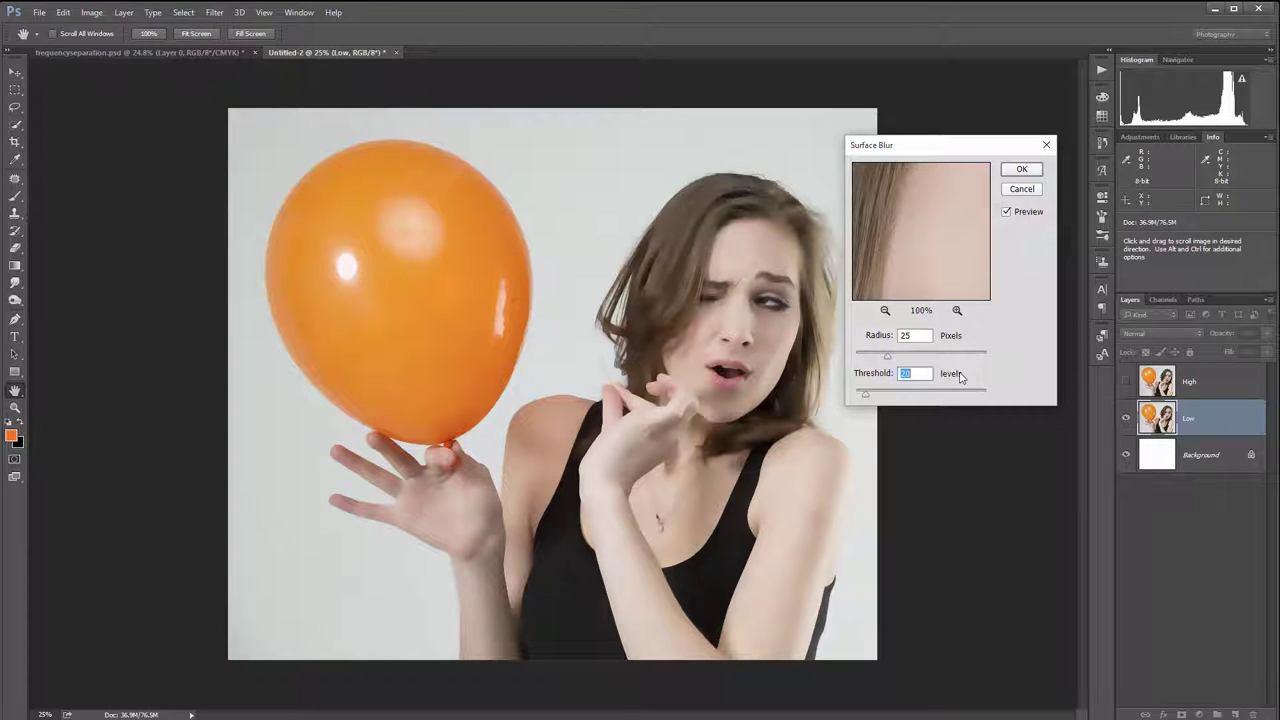
- Check the blur on the hands, shoulder and cheek, and raise the Surface Blur threshold to 22 levels
click(624, 434)
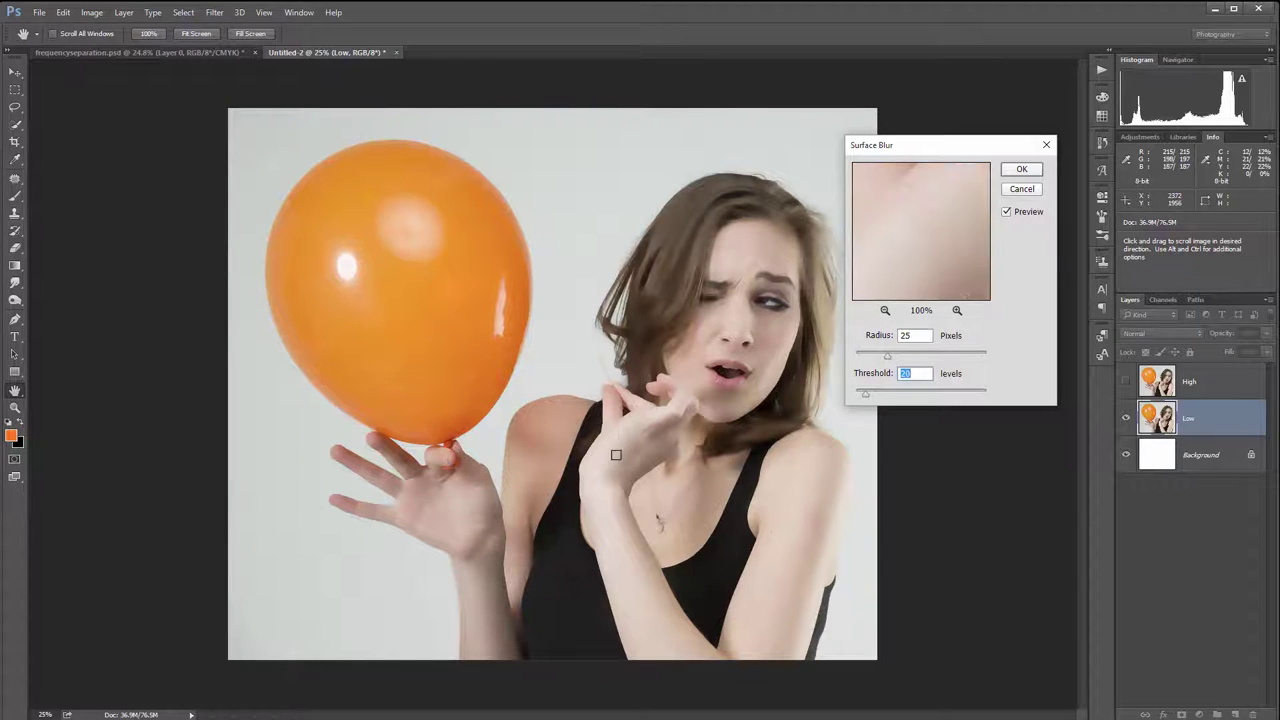
click(459, 502)
click(584, 436)
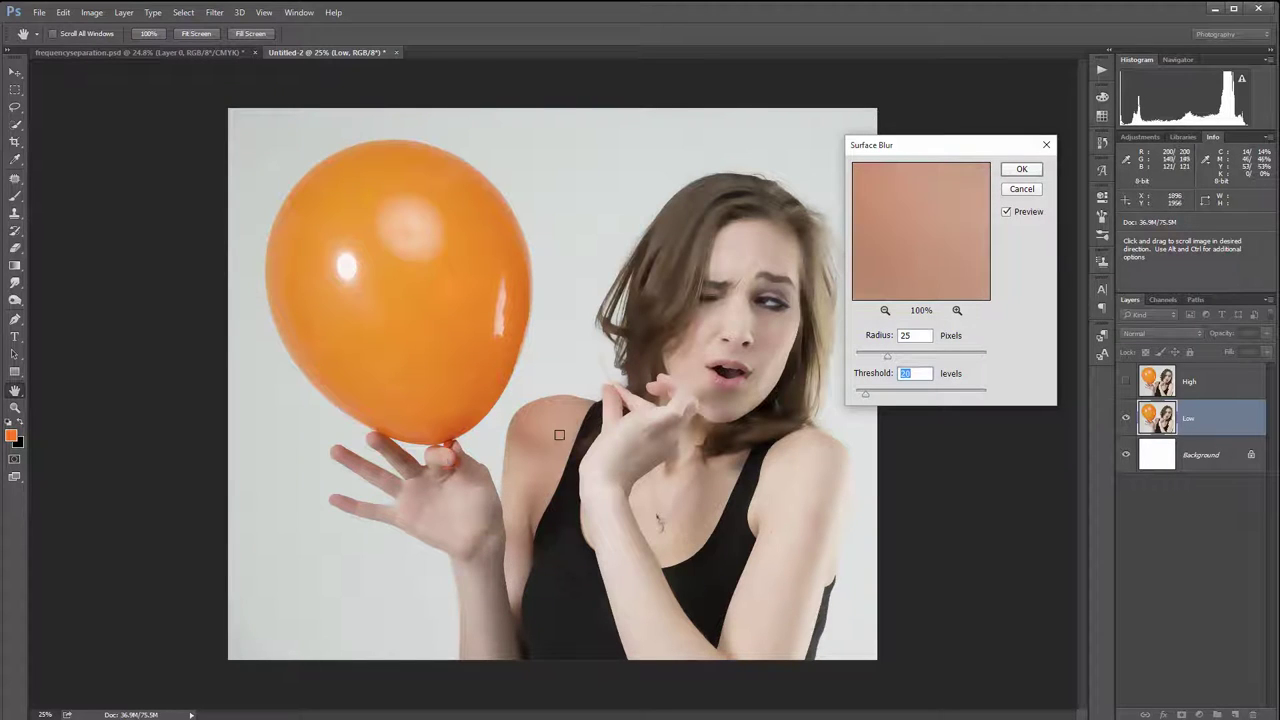
click(715, 326)
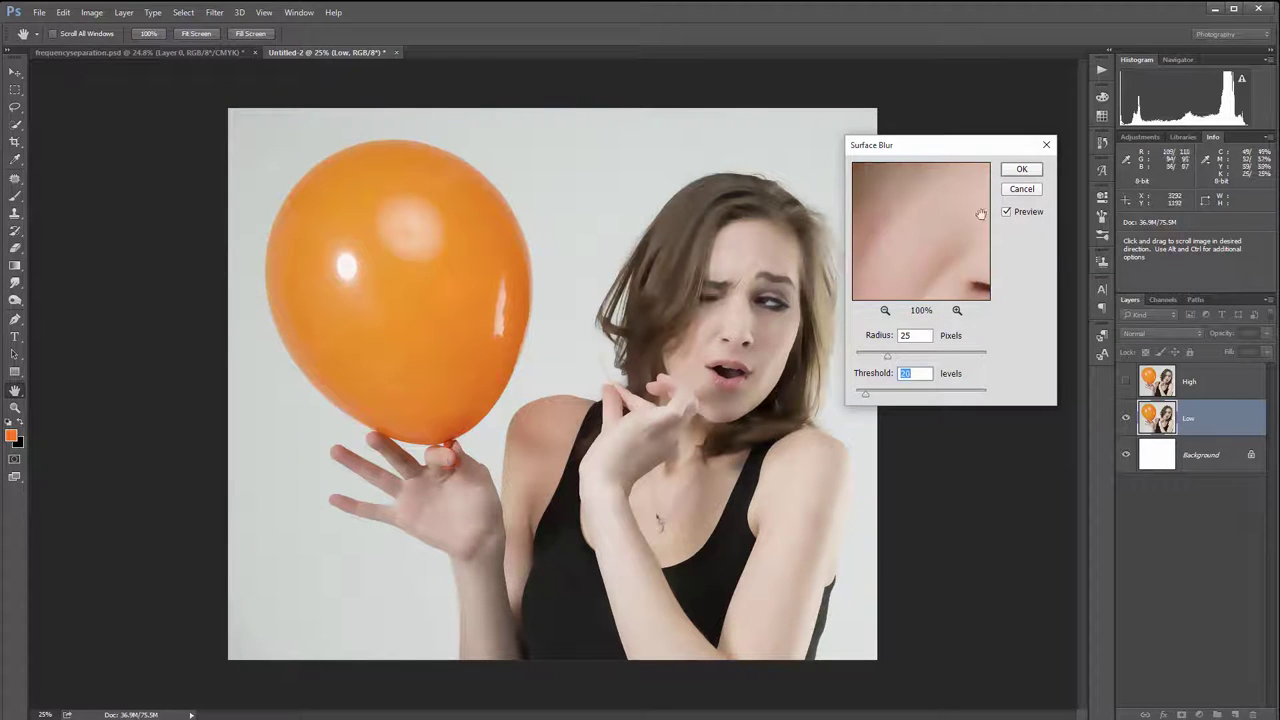
drag(915, 221, 874, 282)
key(Up)
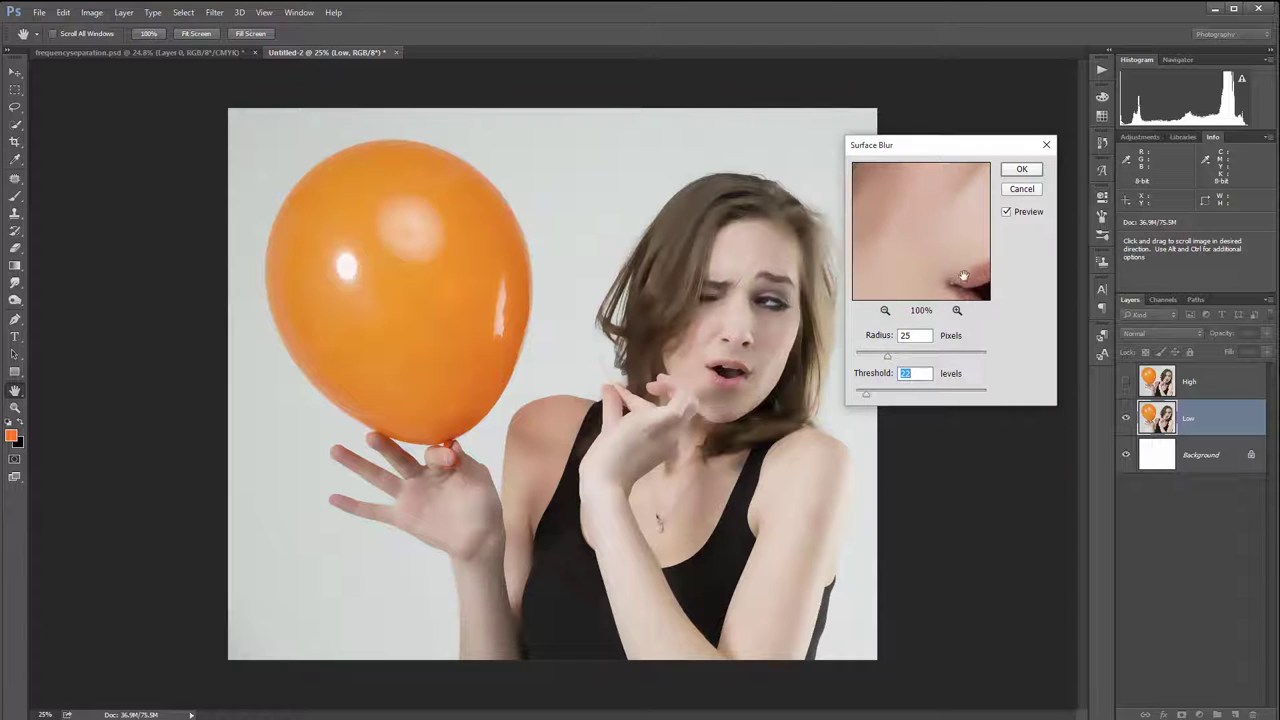
- Check the blurred skin on the cheek and forehead in the preview and apply the Surface Blur to the Low layer
drag(904, 241, 850, 264)
drag(950, 212, 946, 268)
drag(952, 211, 953, 257)
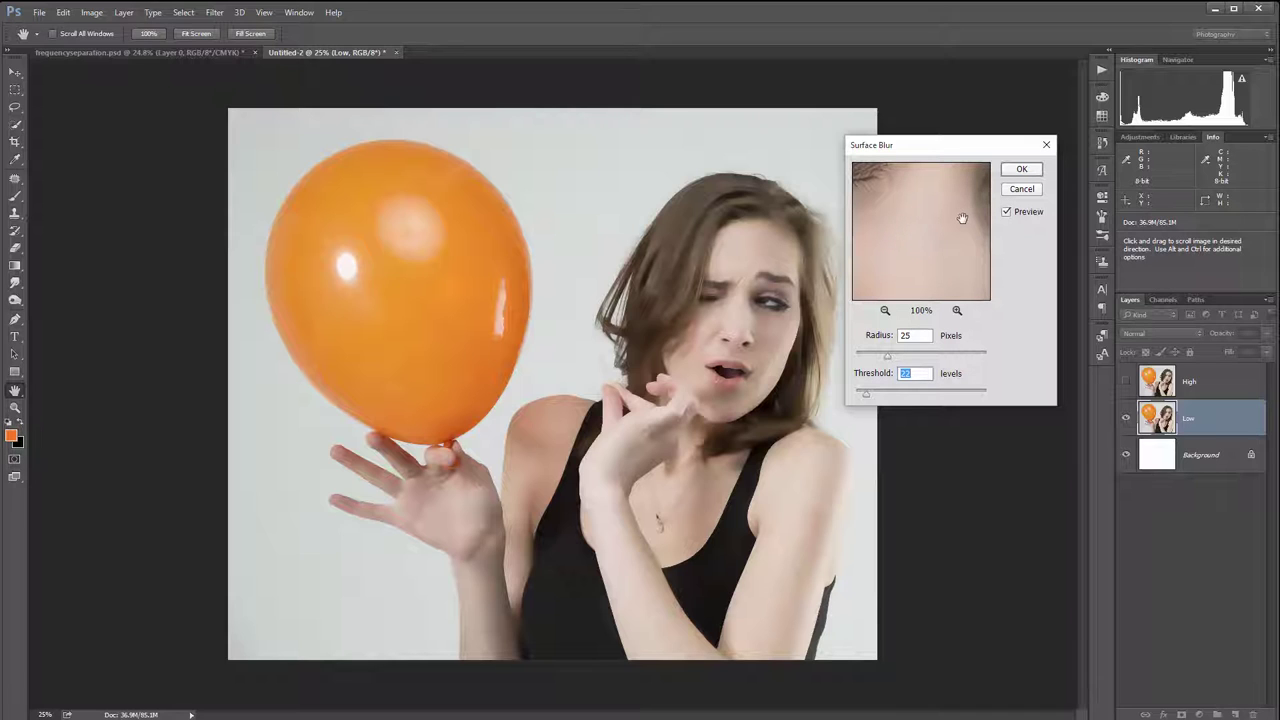
drag(961, 218, 918, 232)
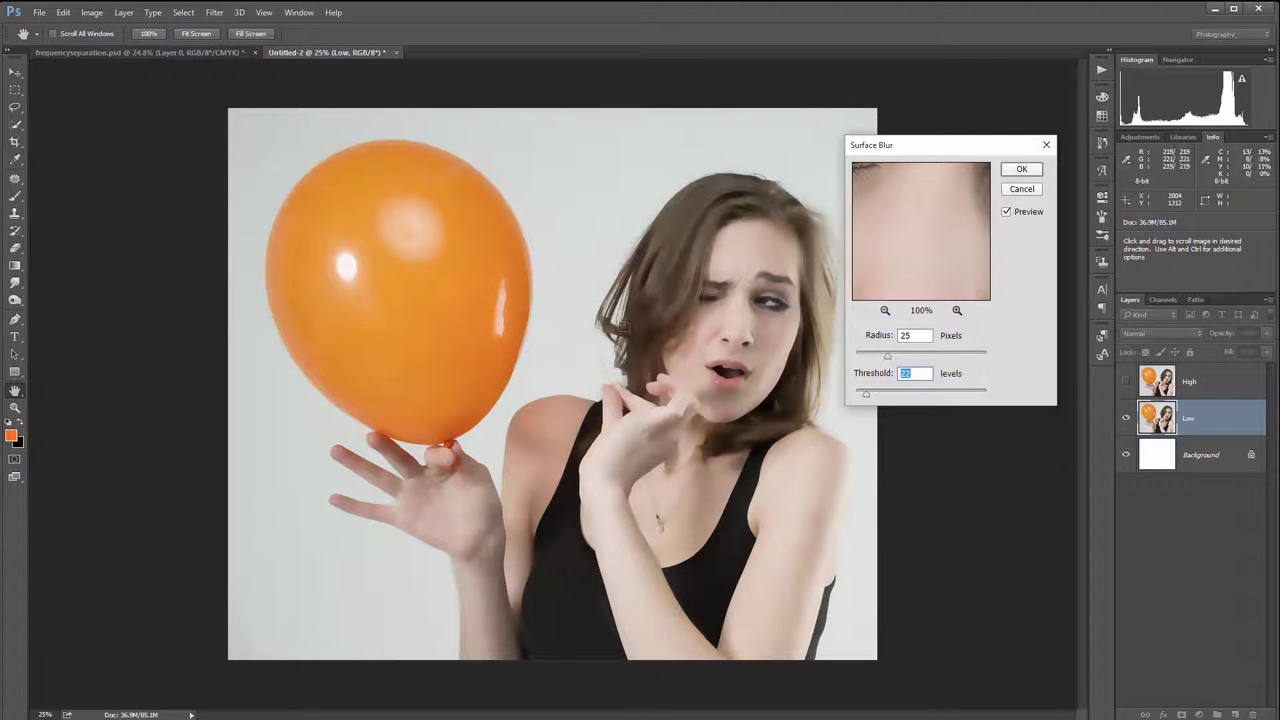
click(1019, 168)
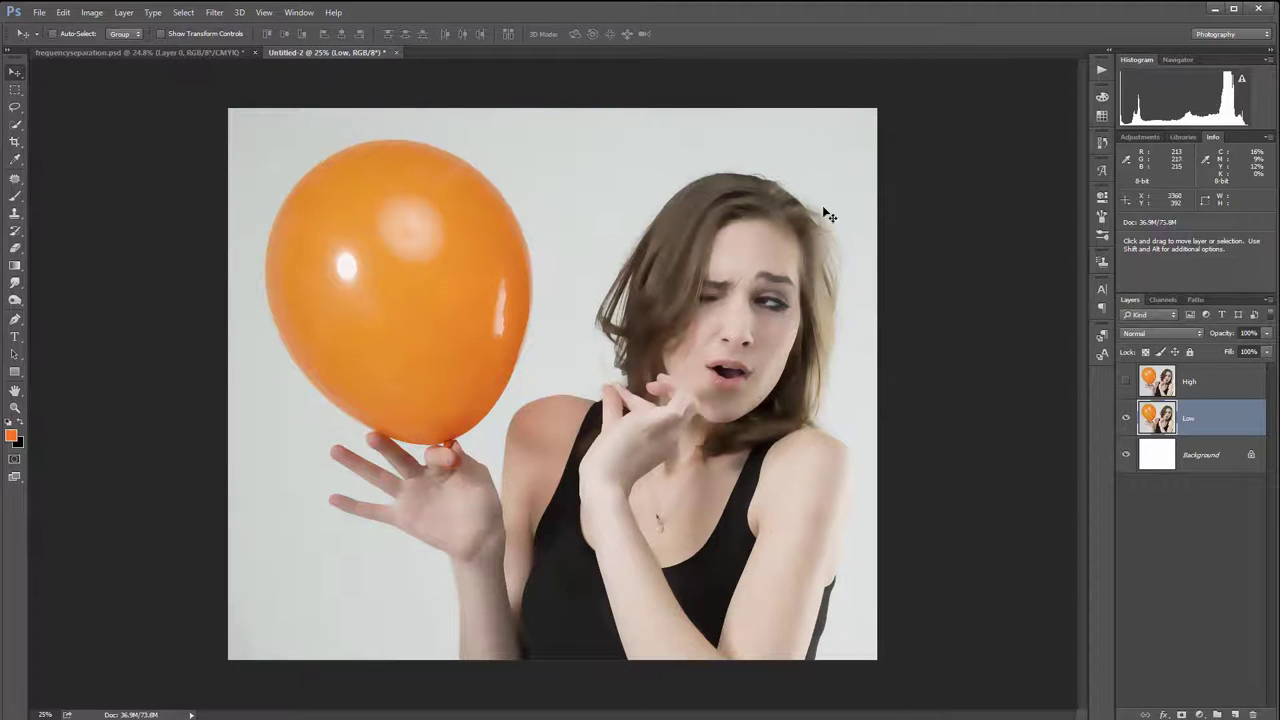
- Select and show the High layer, and open Apply Image for it
click(1218, 392)
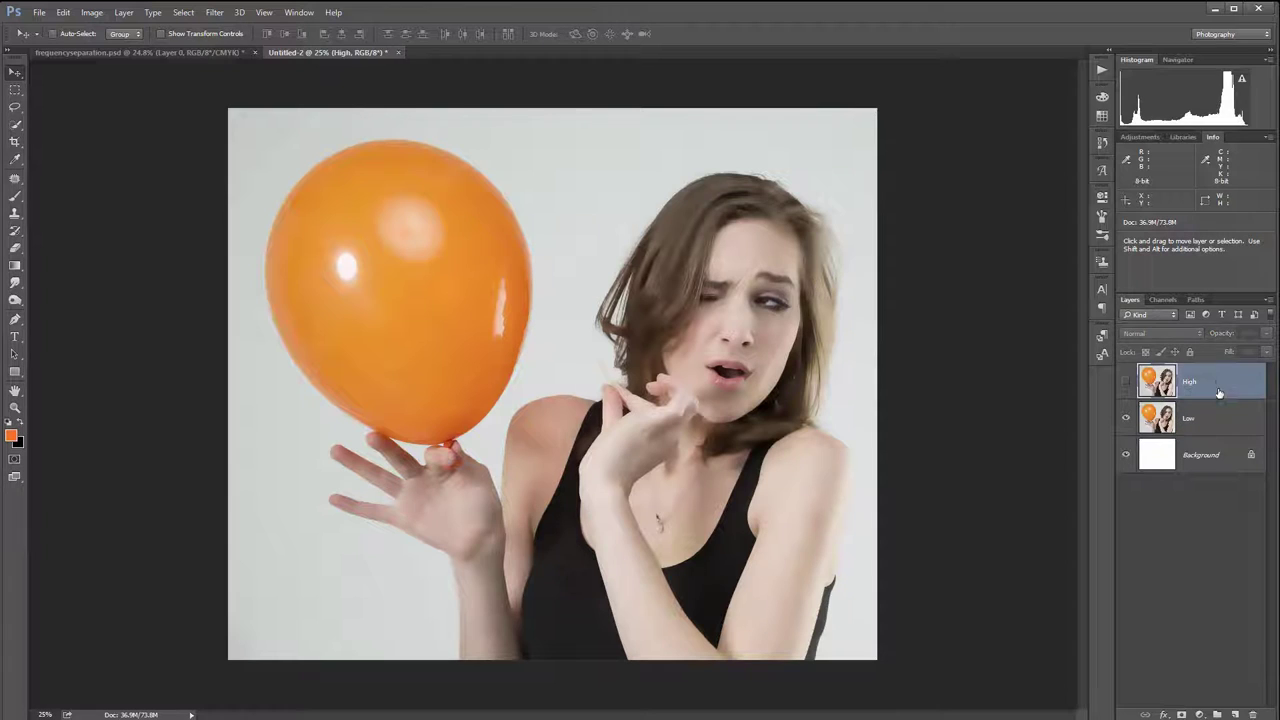
click(1126, 382)
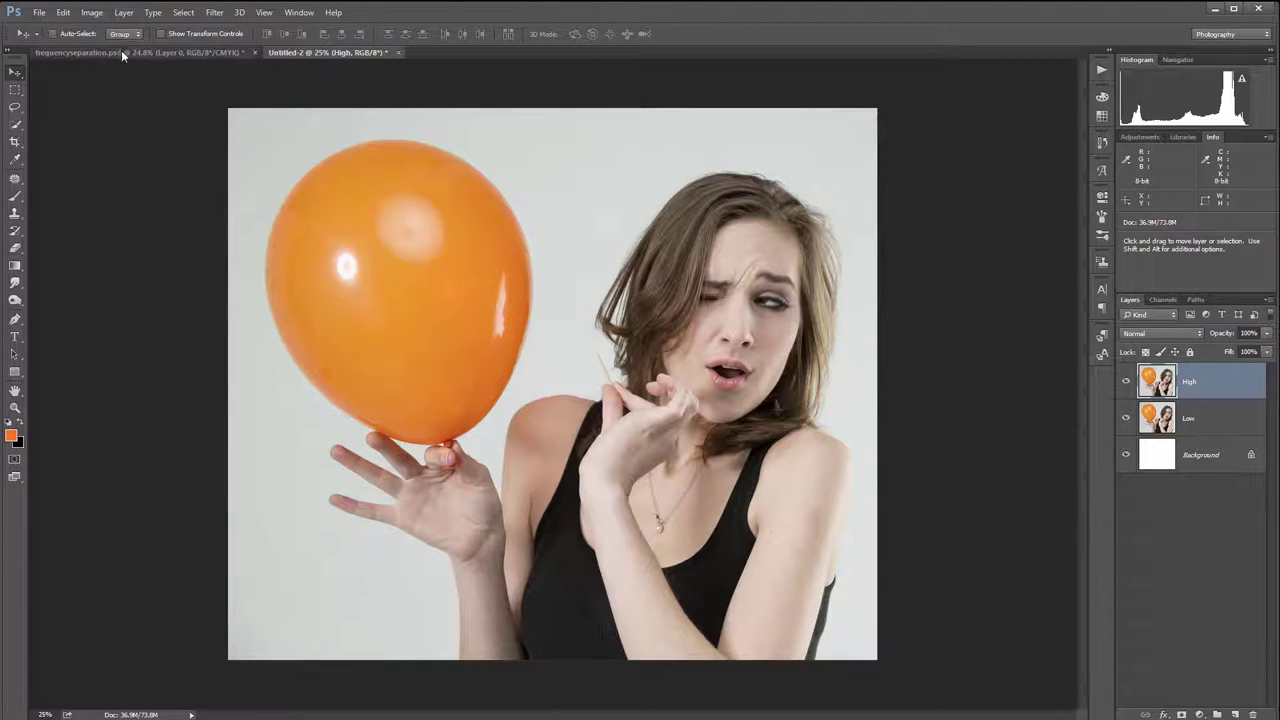
click(65, 14)
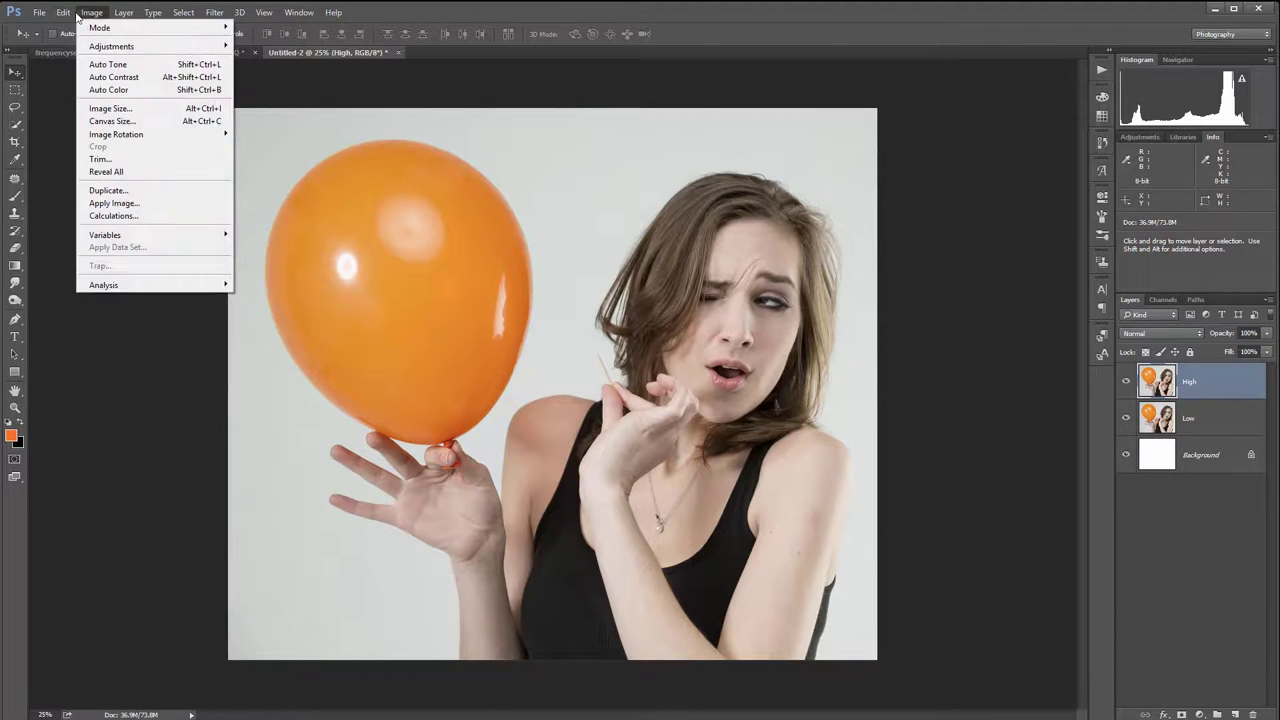
mouse_move(88, 12)
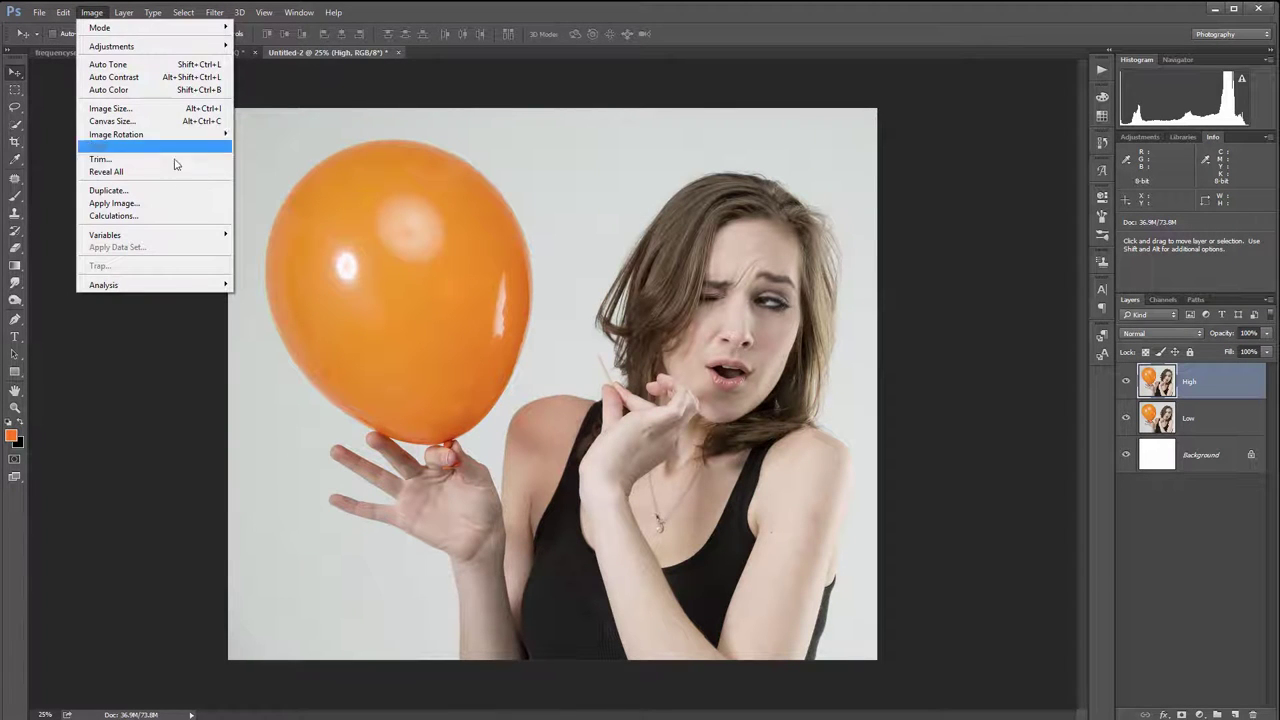
click(175, 207)
drag(771, 191, 829, 248)
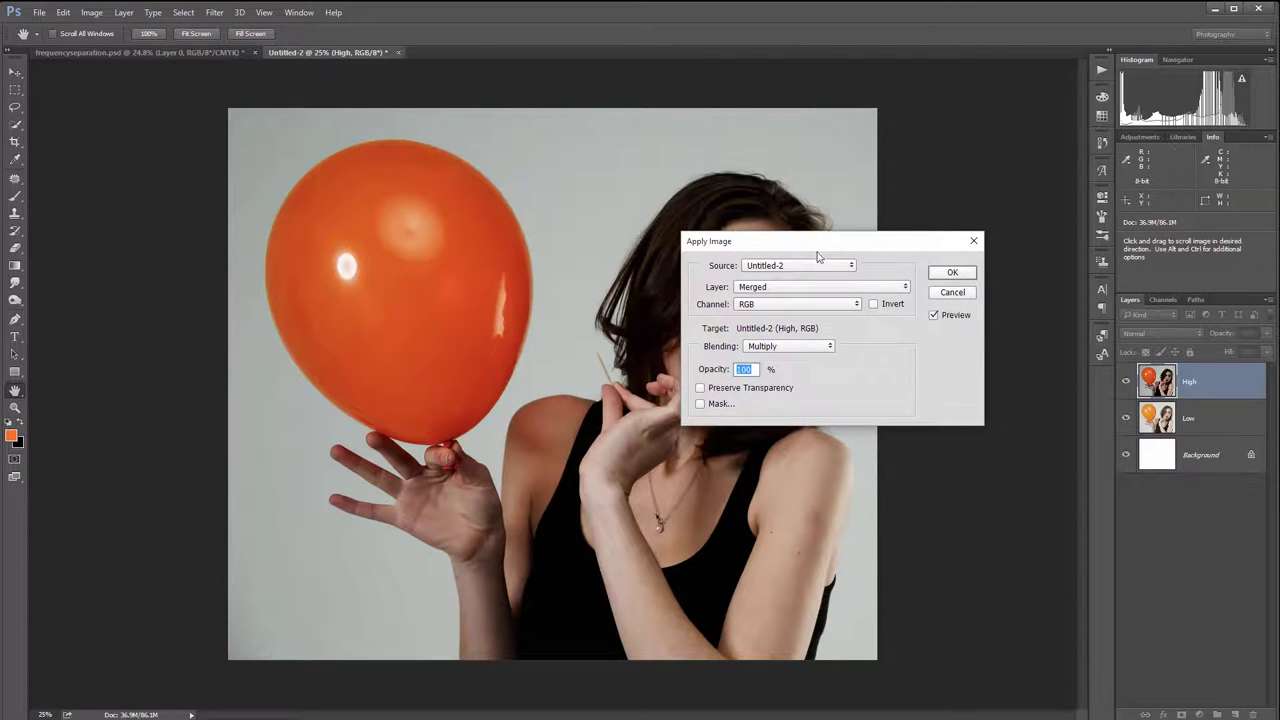
- Set the Apply Image source to Untitled-2 and its source layer to Low
click(847, 271)
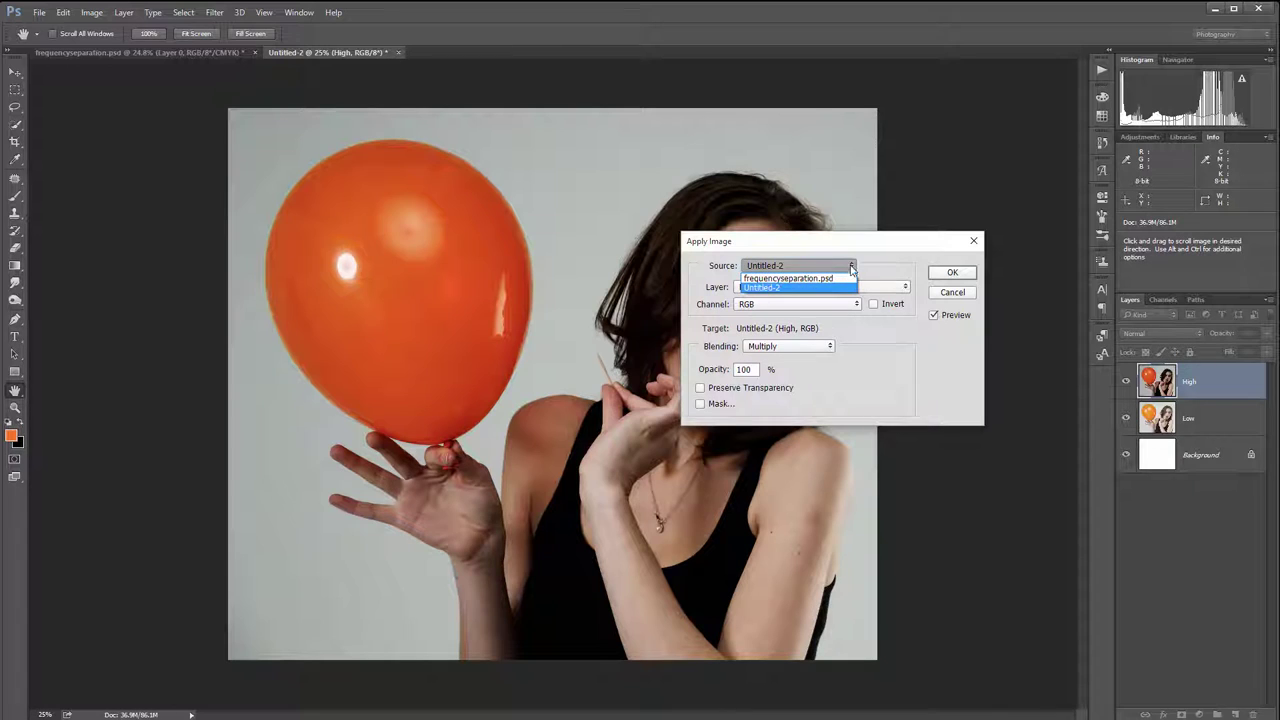
click(828, 288)
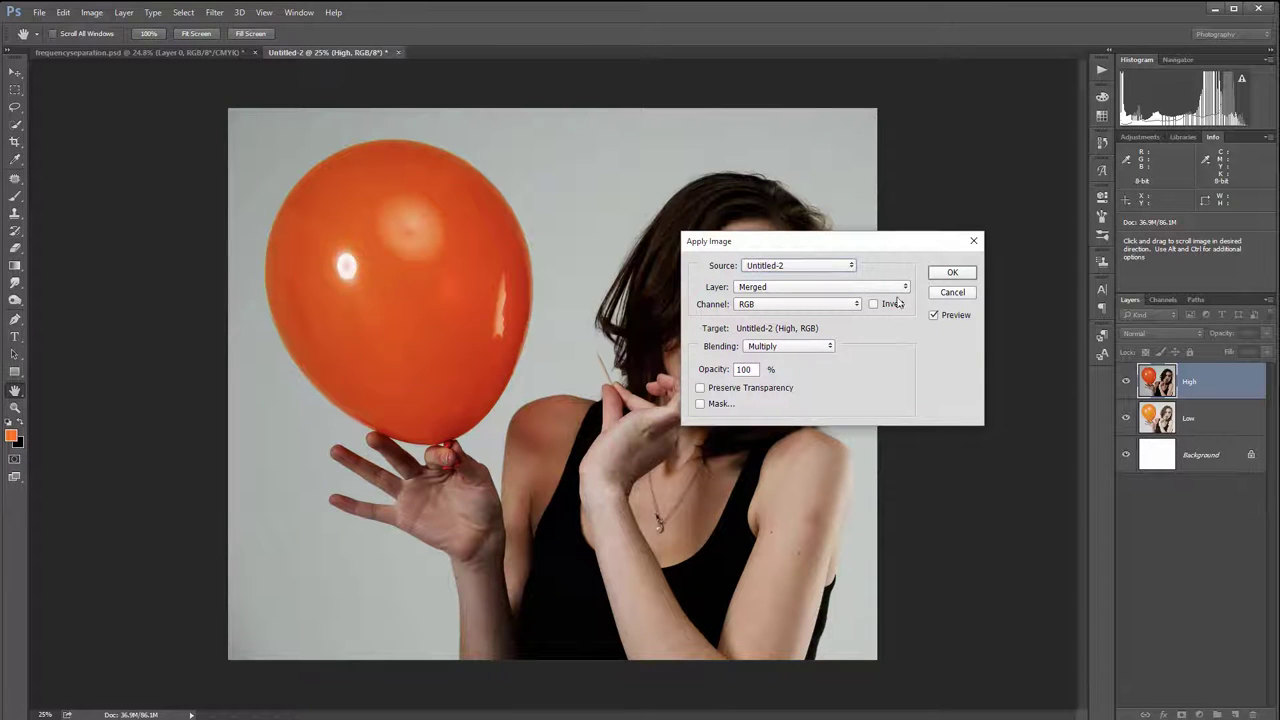
click(846, 288)
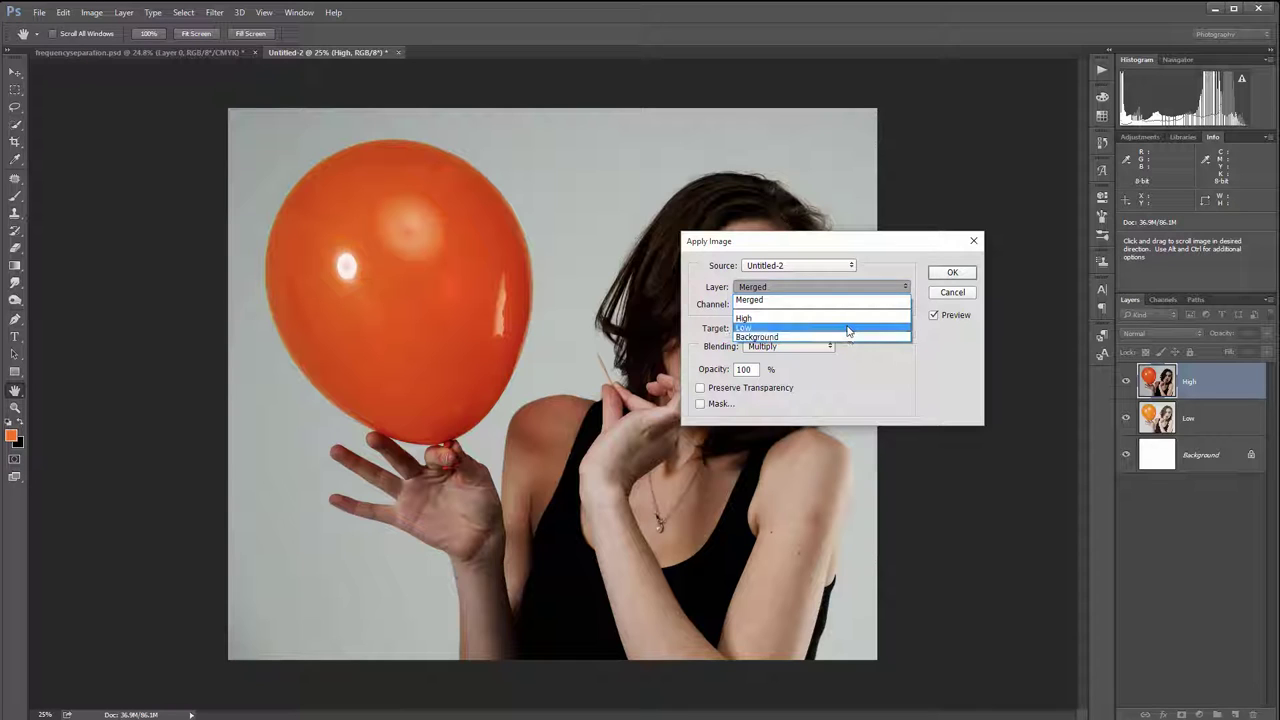
click(846, 330)
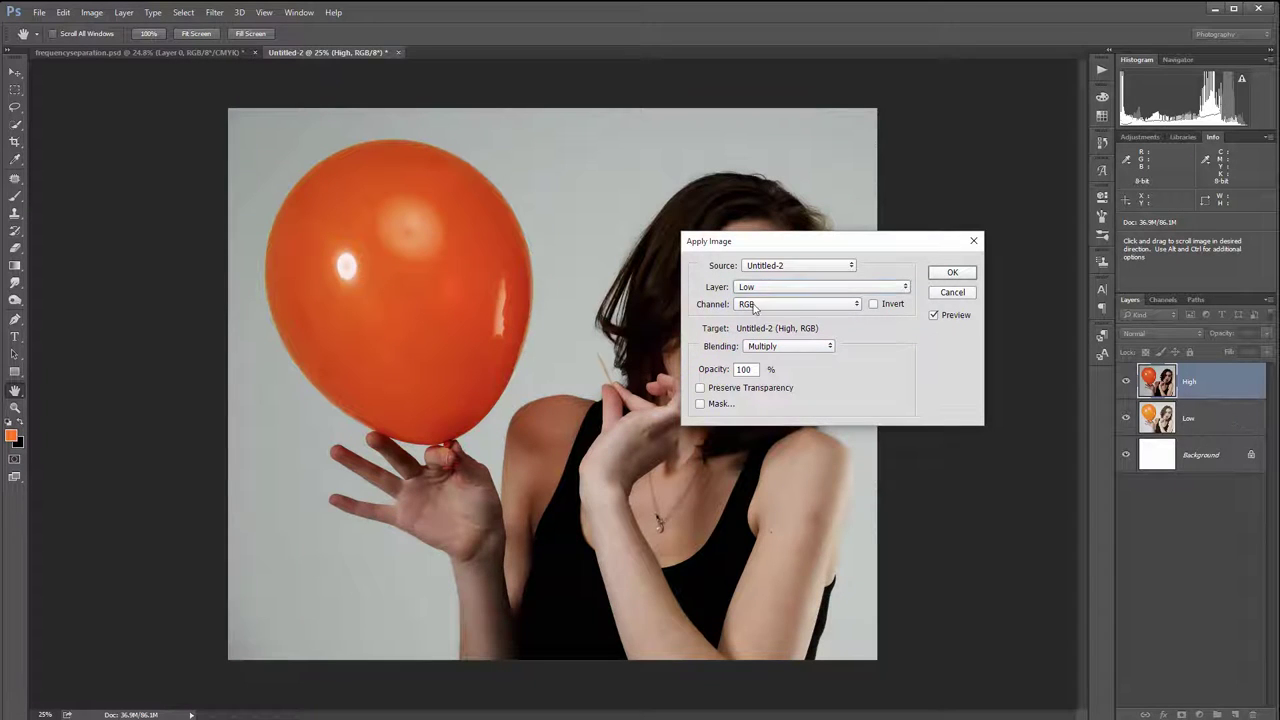
- Apply the image to the High layer with Subtract blending, using scale 2 and offset 128
click(816, 348)
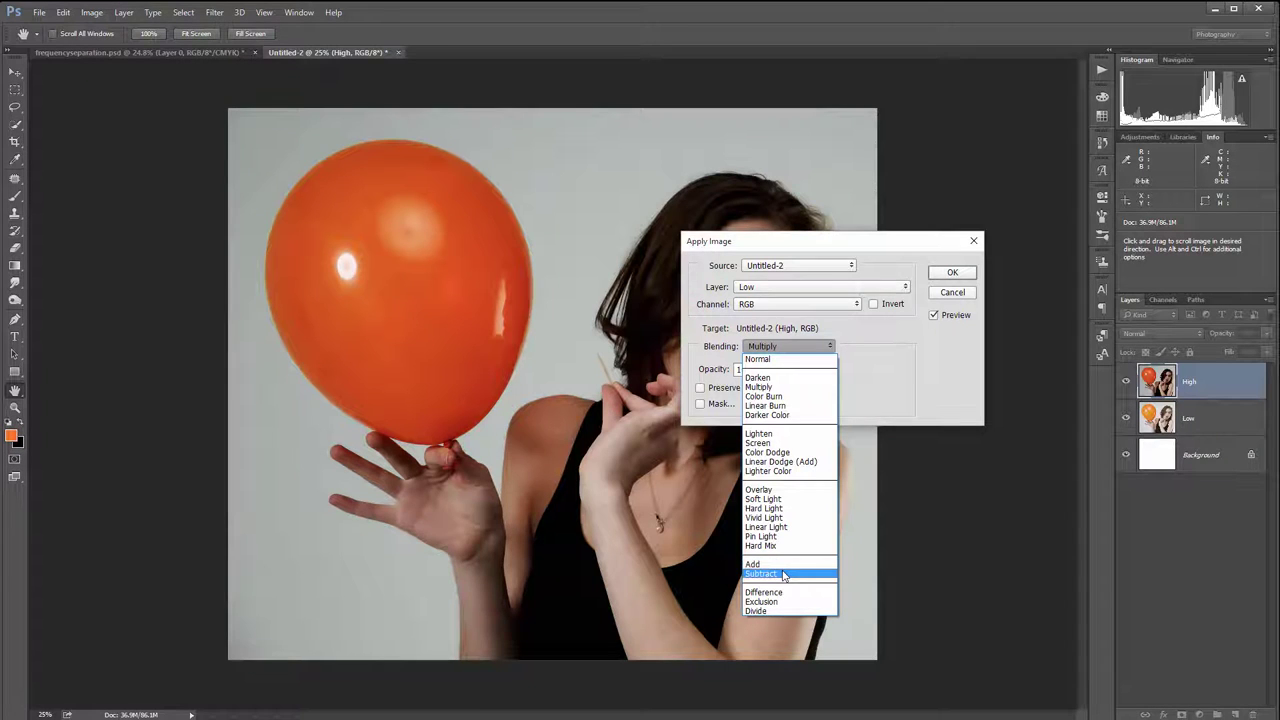
click(785, 576)
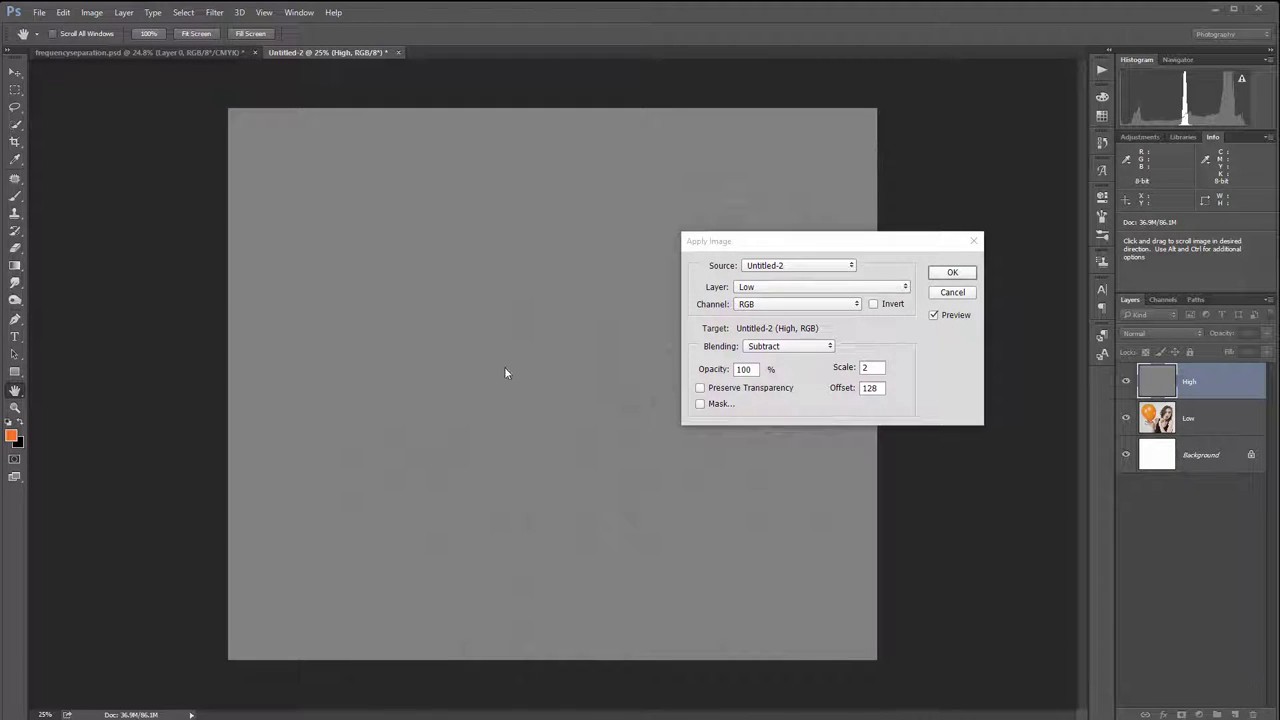
click(958, 273)
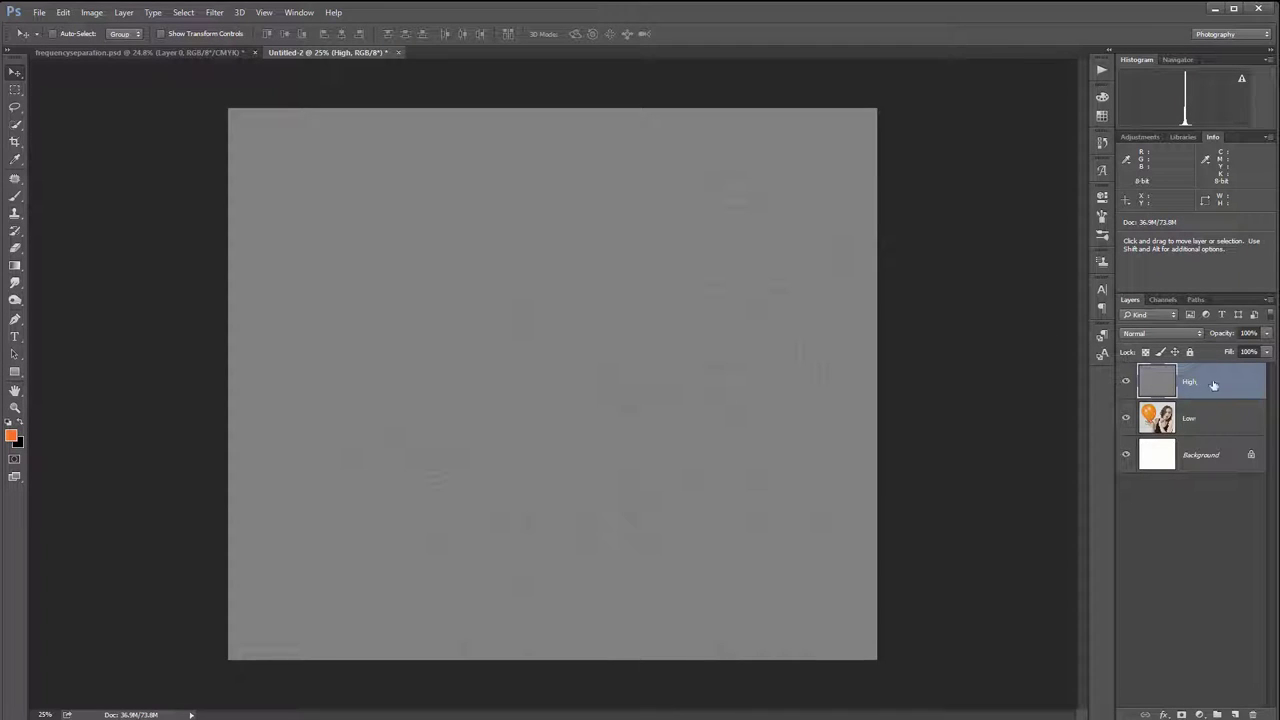
- Set the High layer's blend mode to Linear Light and toggle the visibility of the High and Low layers to compare
click(1192, 335)
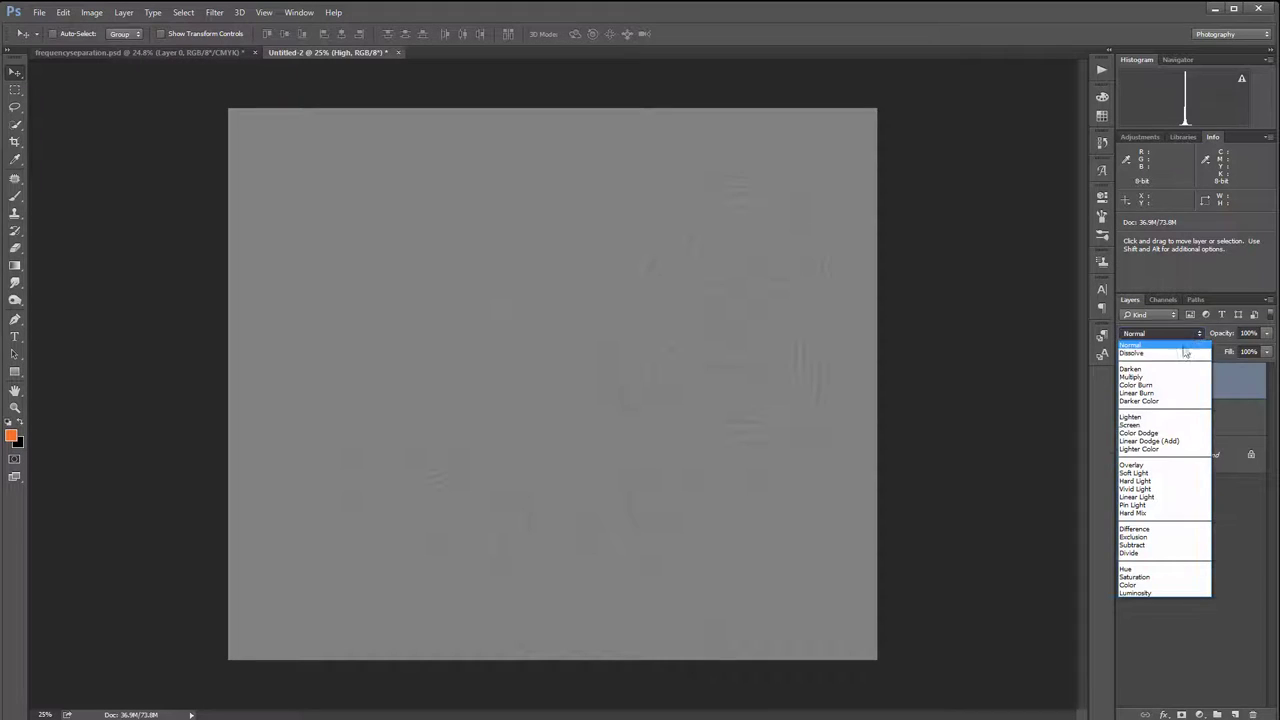
click(1176, 497)
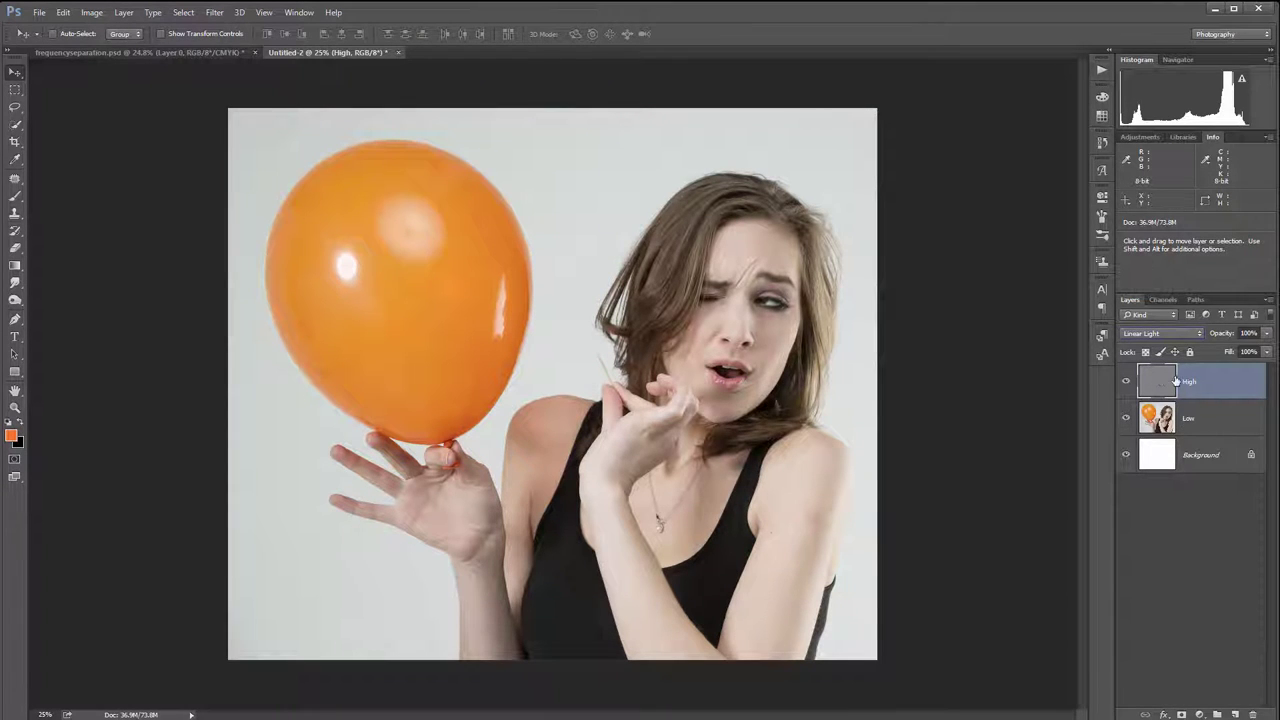
click(1125, 382)
click(1125, 382)
click(1125, 418)
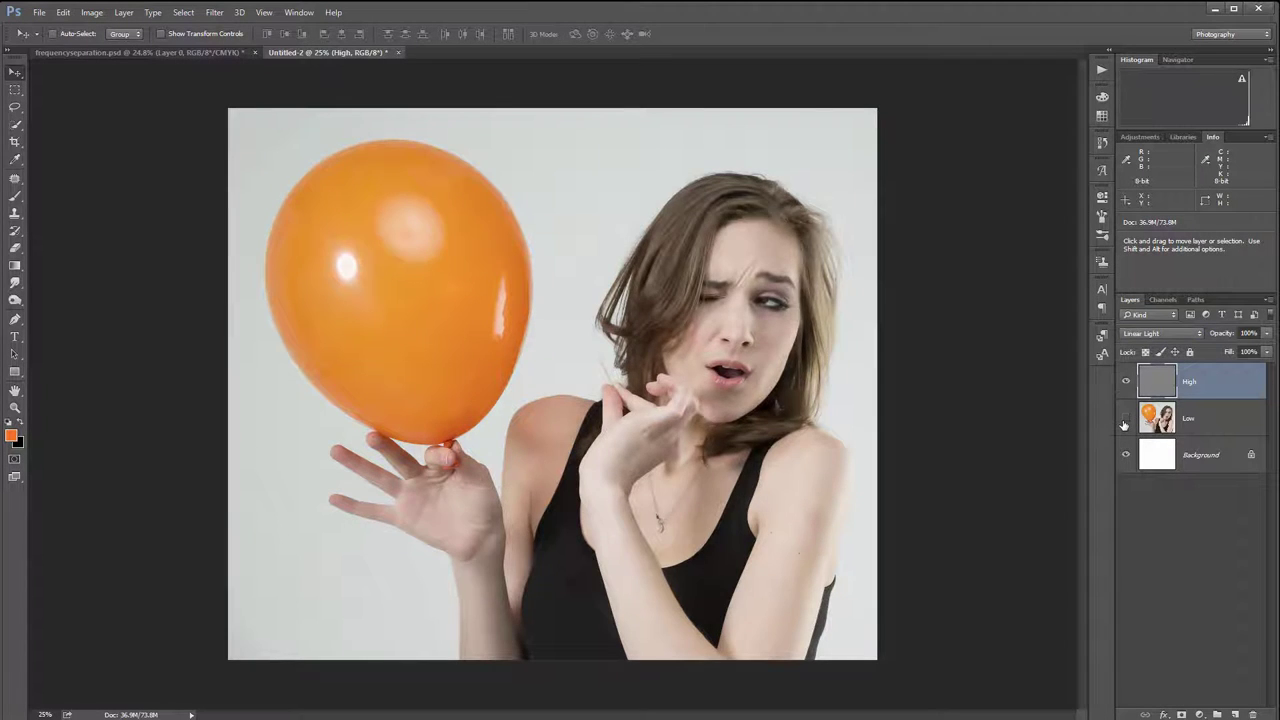
click(1125, 418)
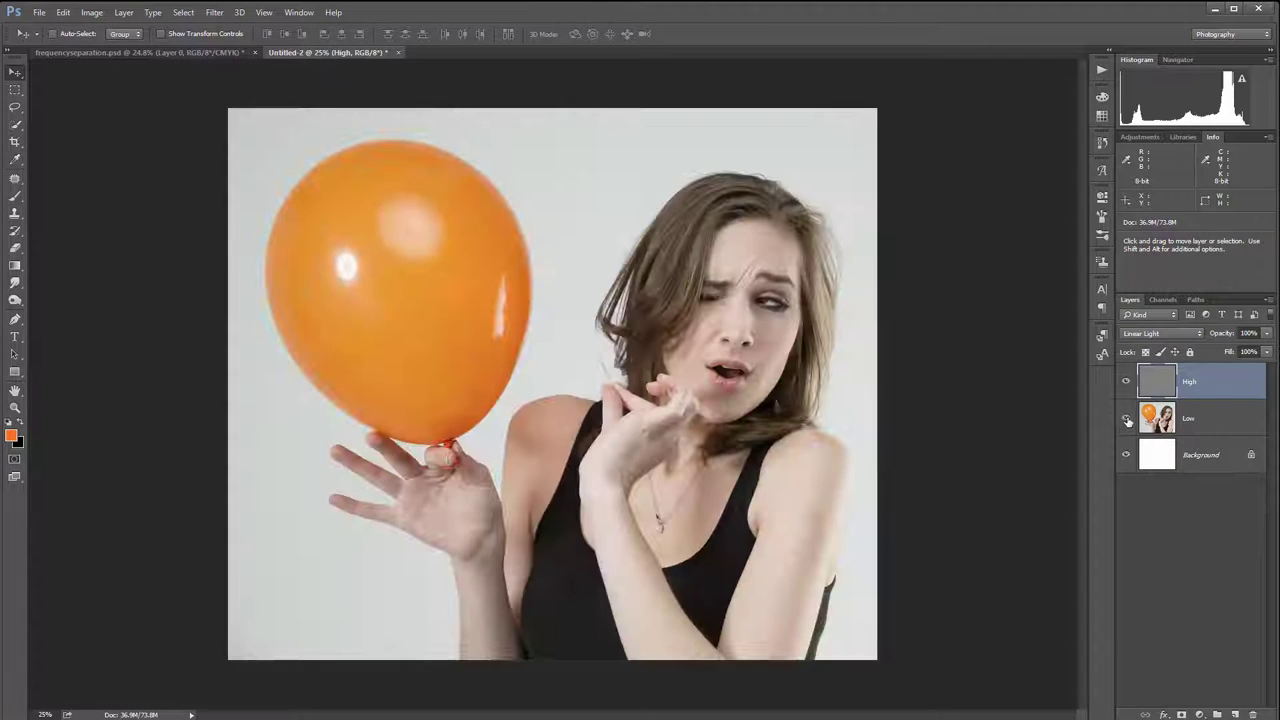
- Return the High layer to Normal blending, hide the Low layer and examine the texture detail on the face and hair
click(1180, 334)
click(1163, 347)
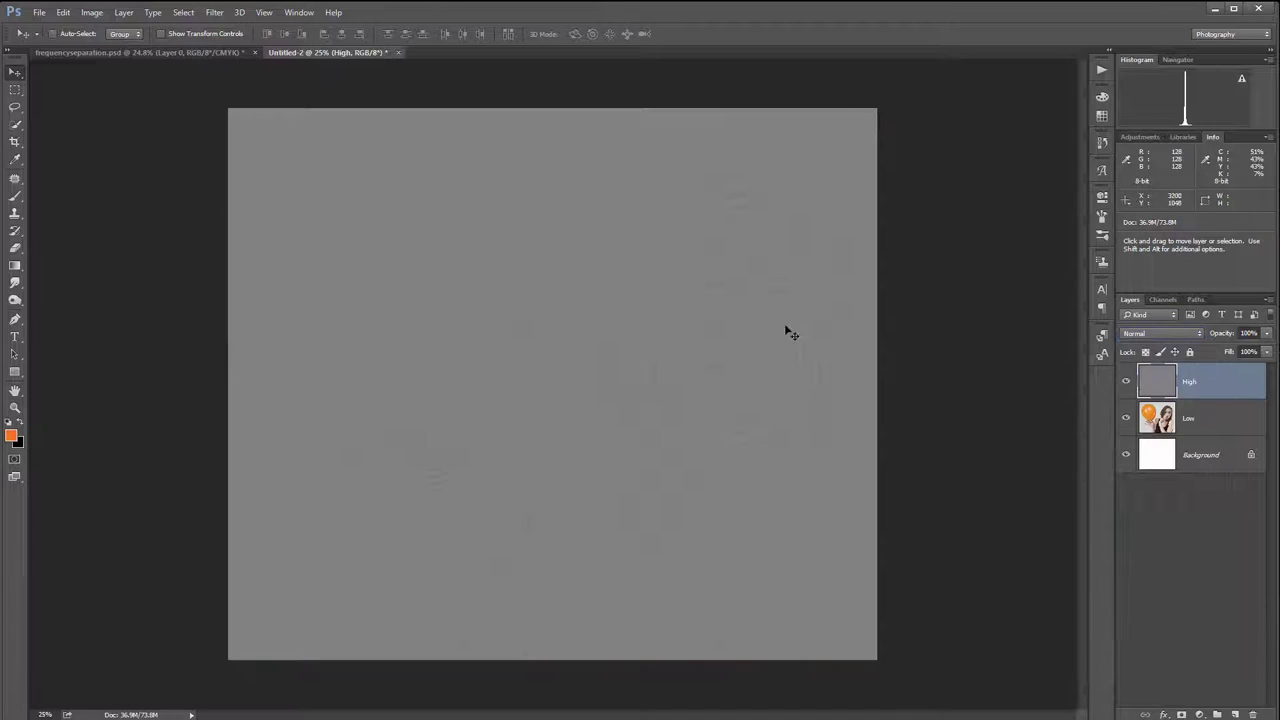
click(1126, 418)
scroll(754, 316, up, 1)
scroll(754, 318, up, 8)
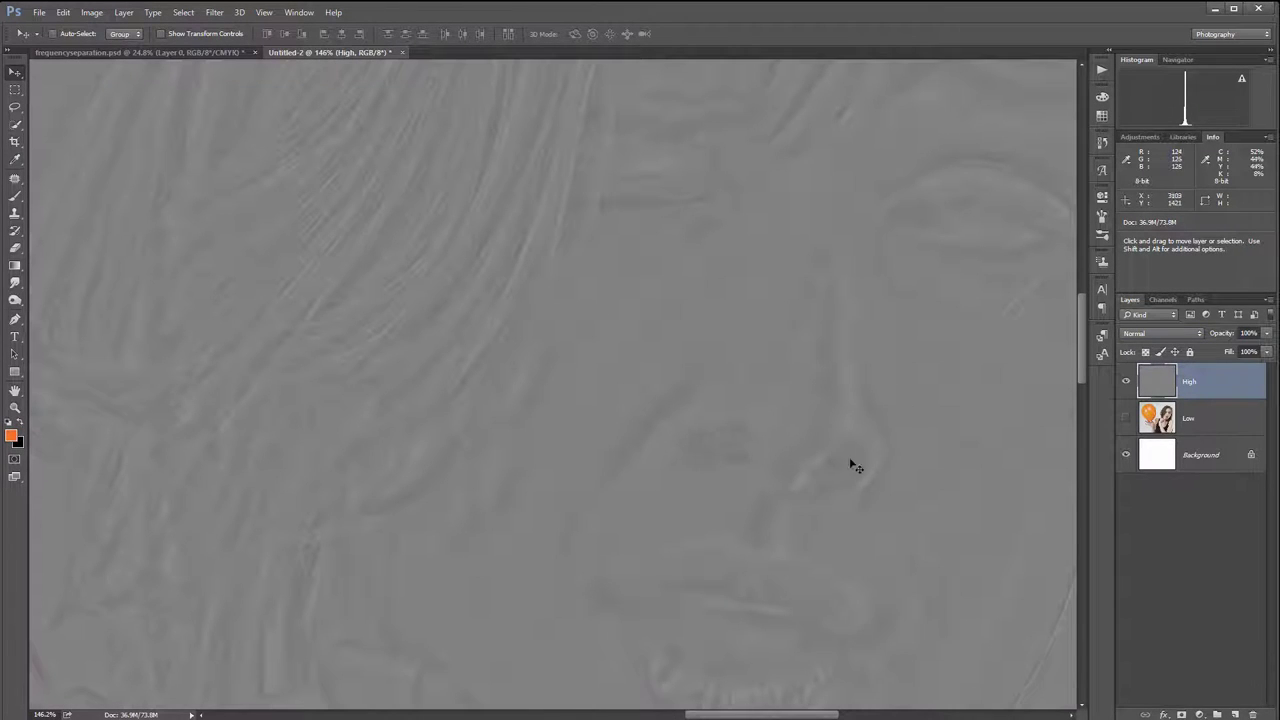
scroll(760, 271, down, 5)
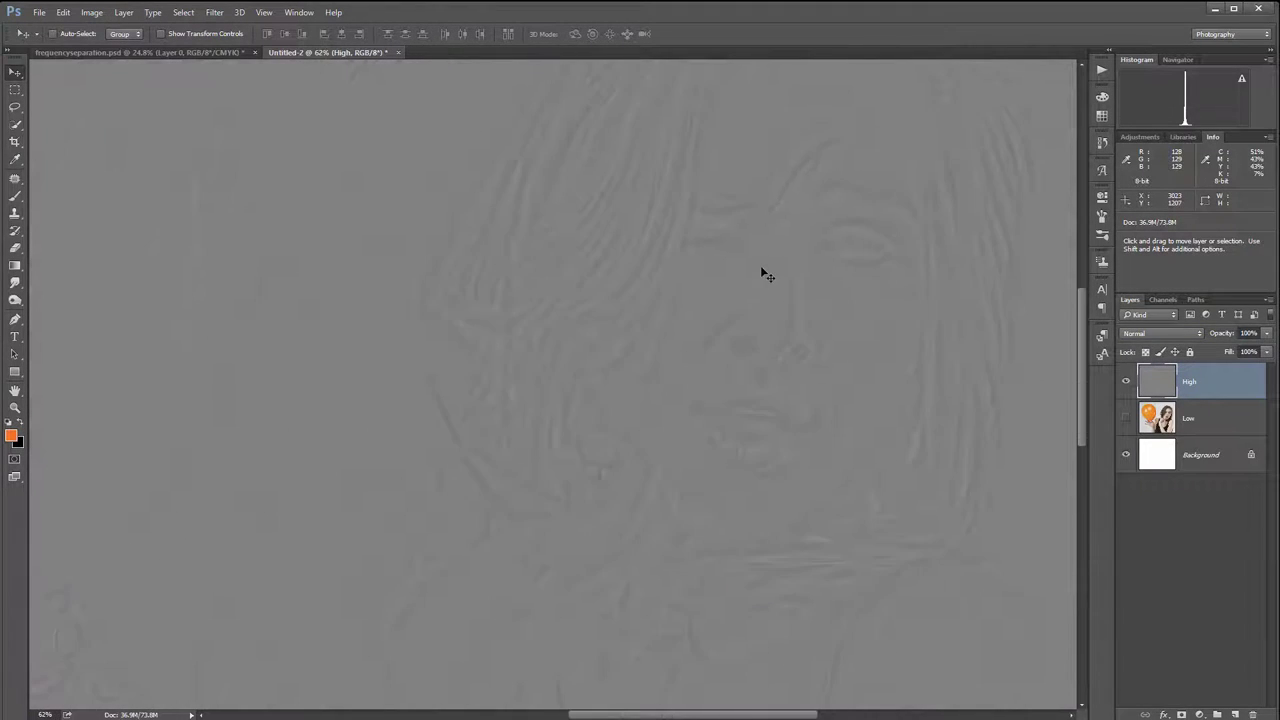
scroll(760, 270, down, 3)
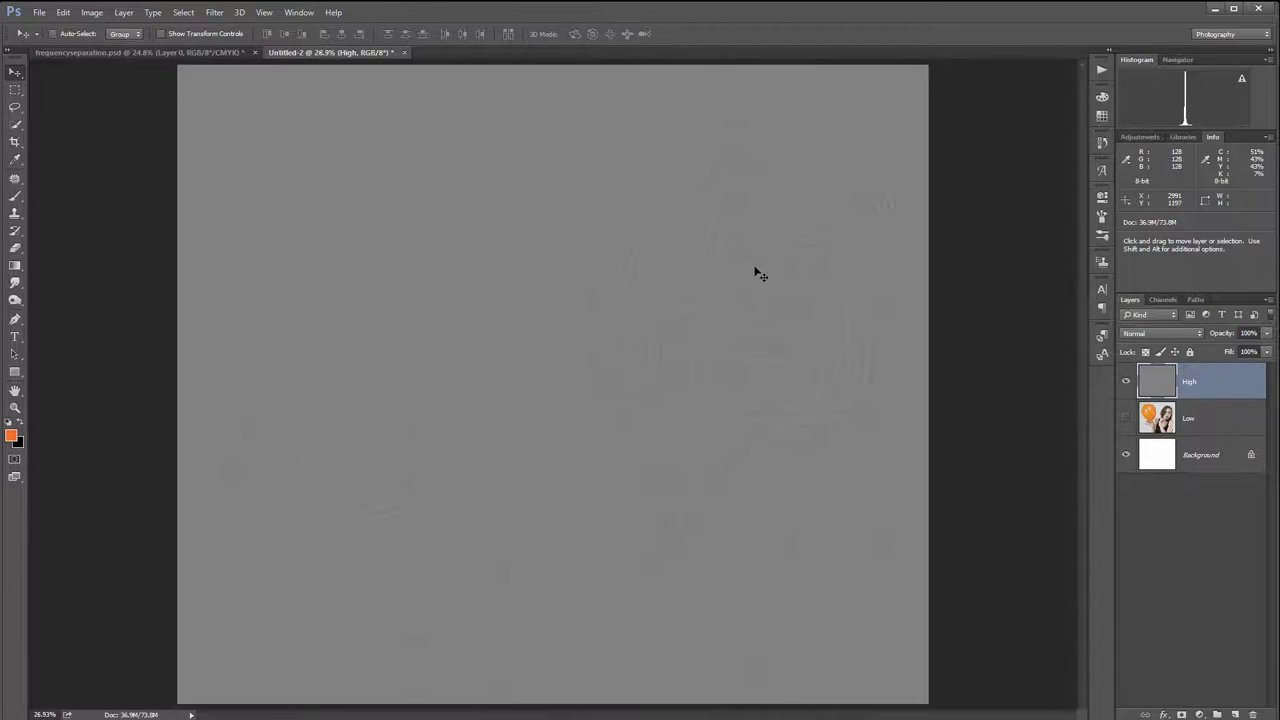
scroll(757, 270, down, 1)
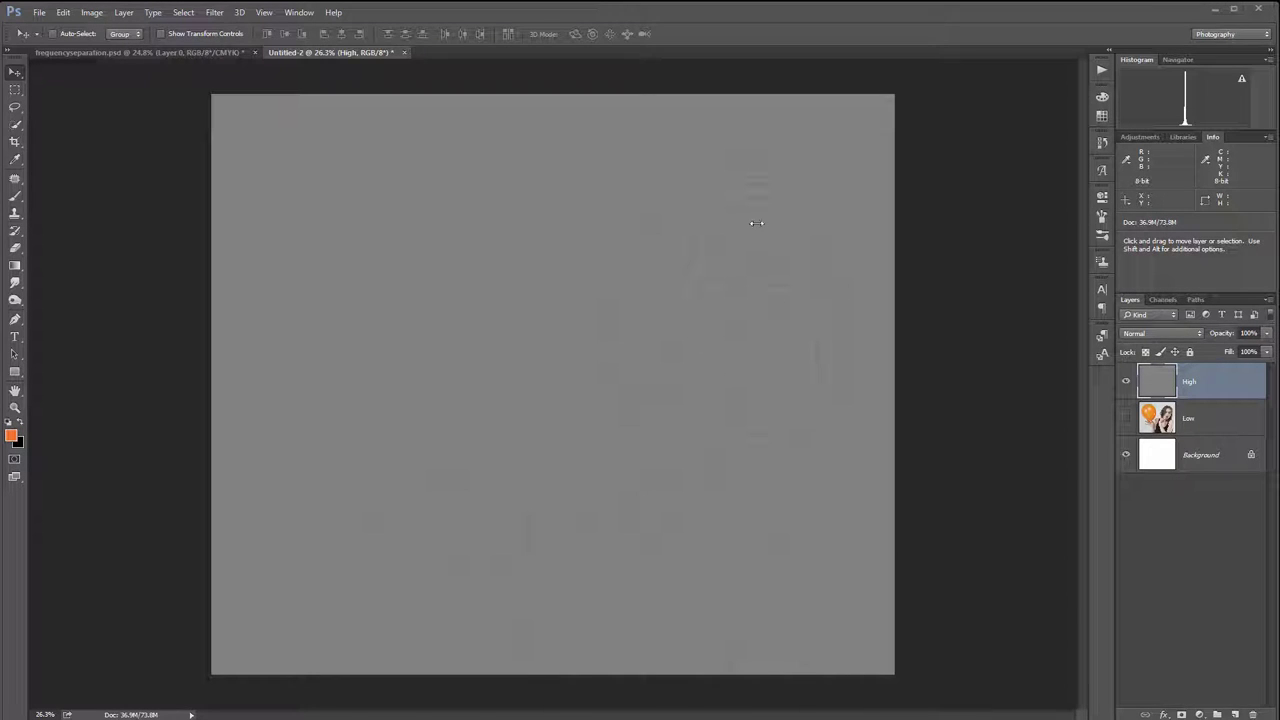
- Hide the High layer, then select the Low layer and make it visible
click(1125, 380)
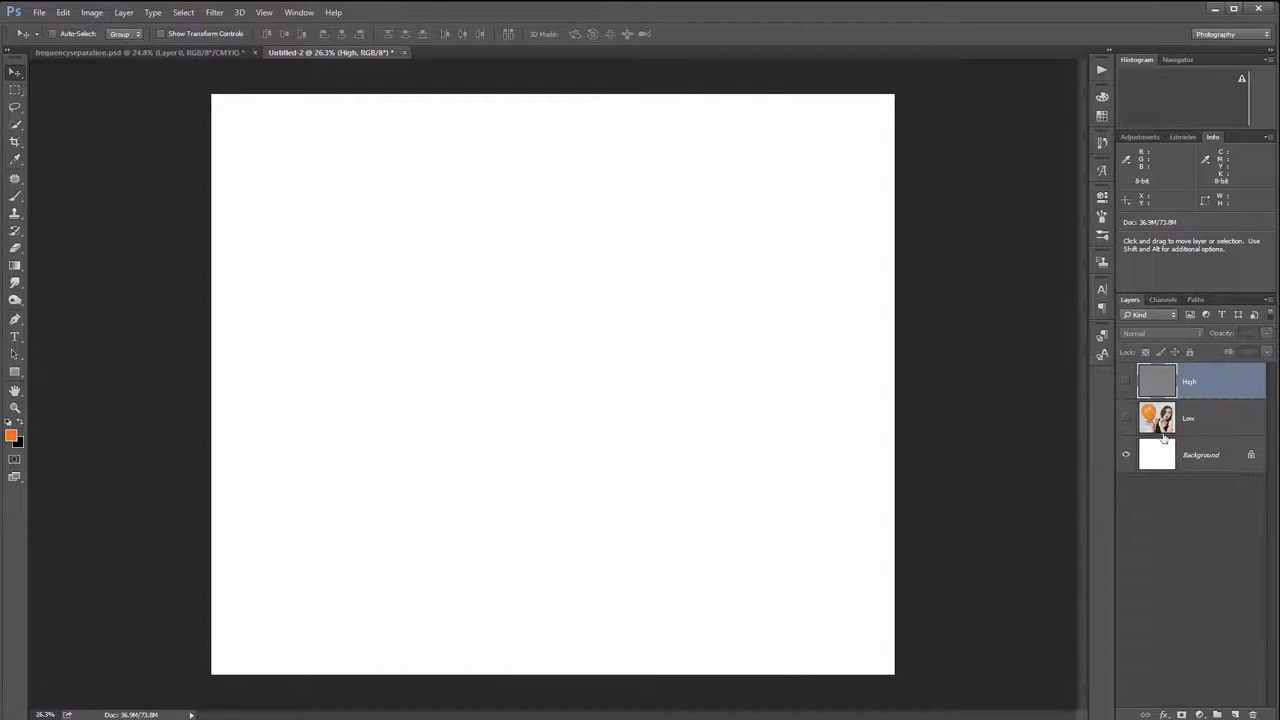
click(1195, 420)
click(1126, 418)
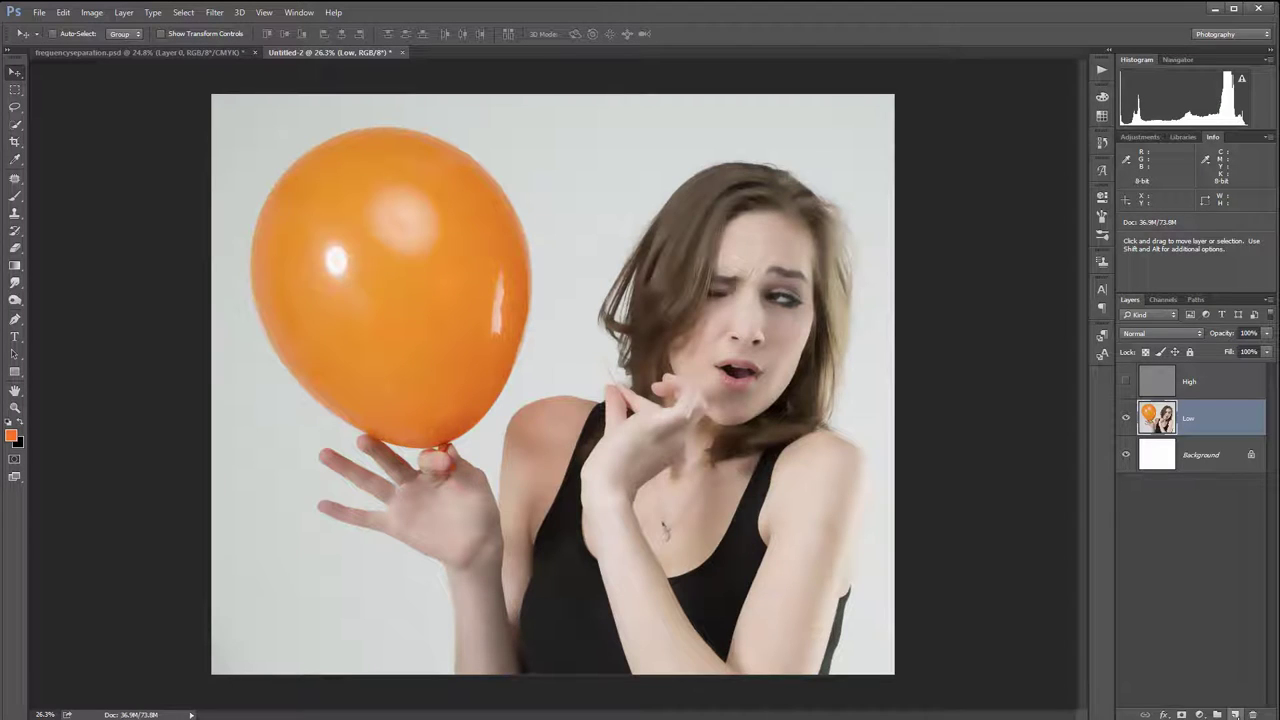
- Add a new layer named retouch above the Low layer and clip it to Low
click(1235, 714)
double_click(1196, 420)
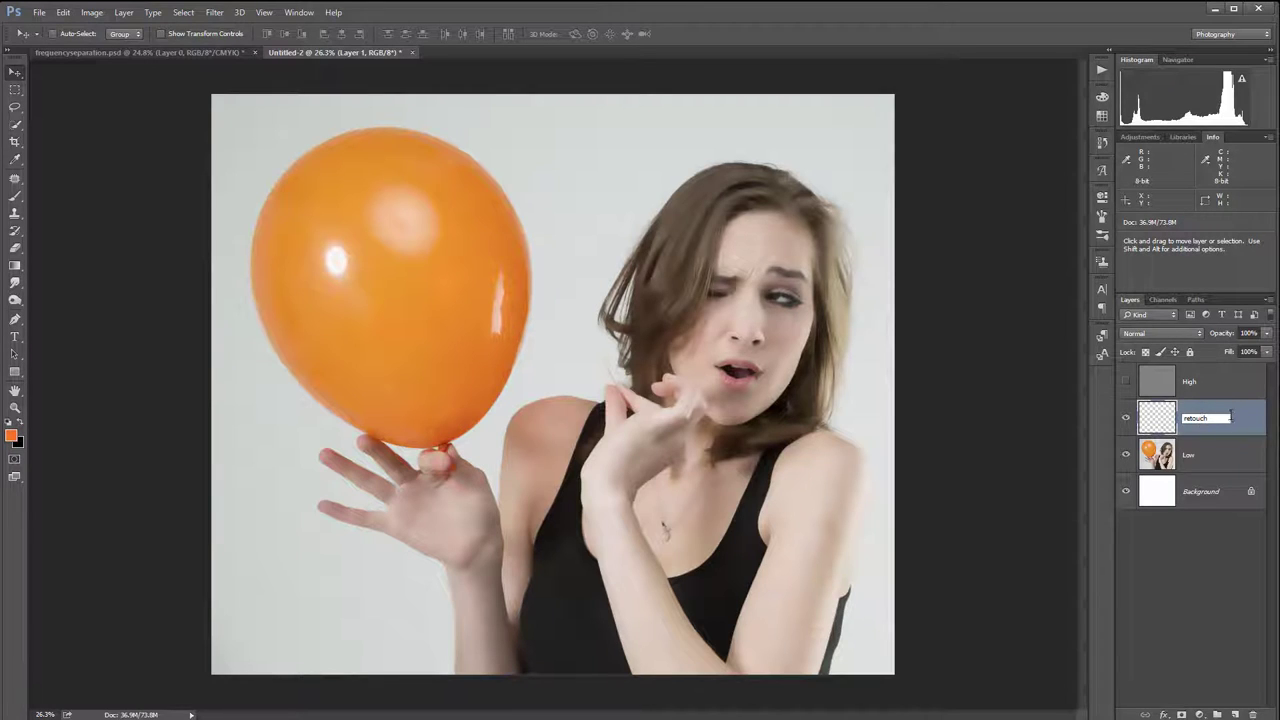
key(Return)
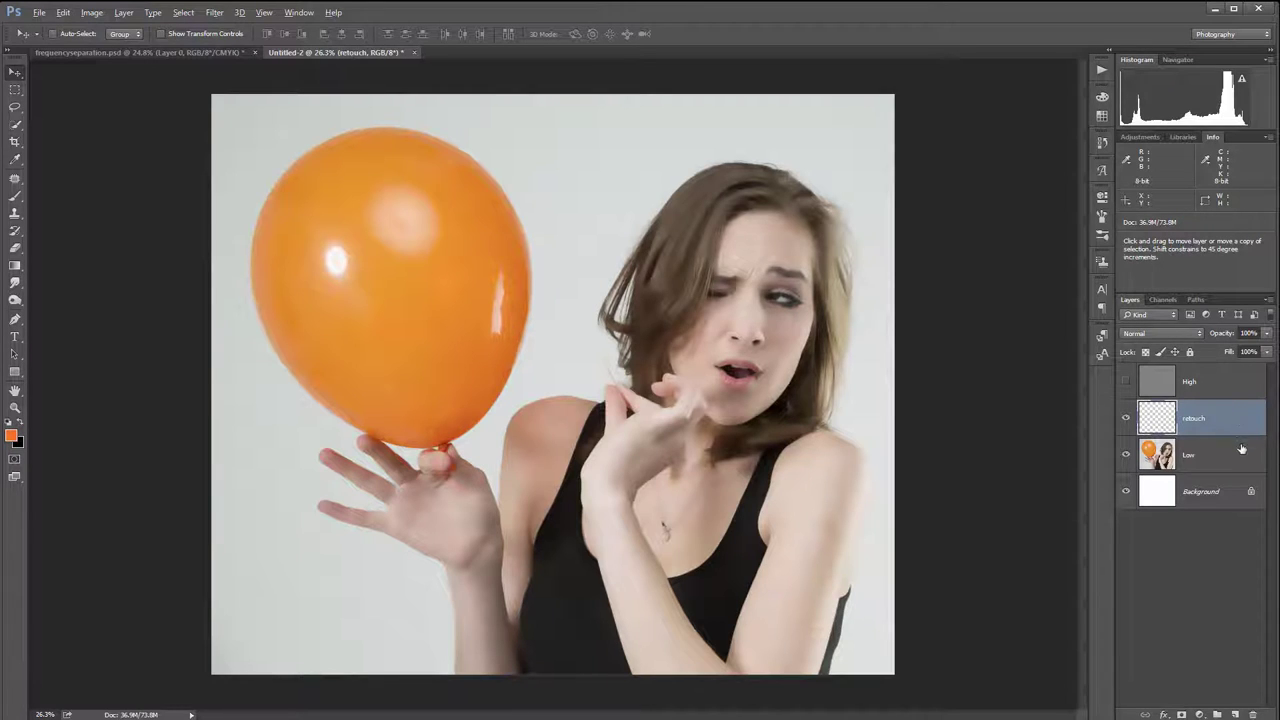
alt+click(1222, 437)
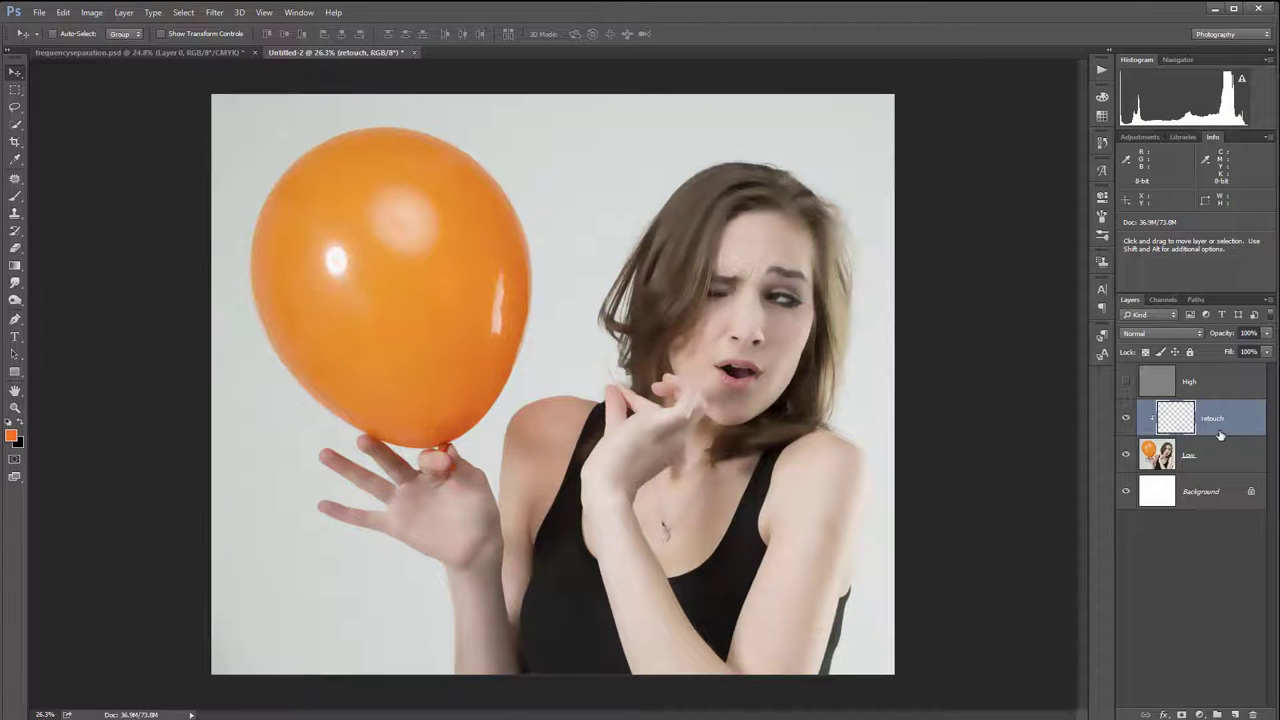
- Choose the Mixer Brush Tool for the retouch layer and inspect the forehead, nose and mouth up close
scroll(762, 314, up, 3)
scroll(832, 298, up, 3)
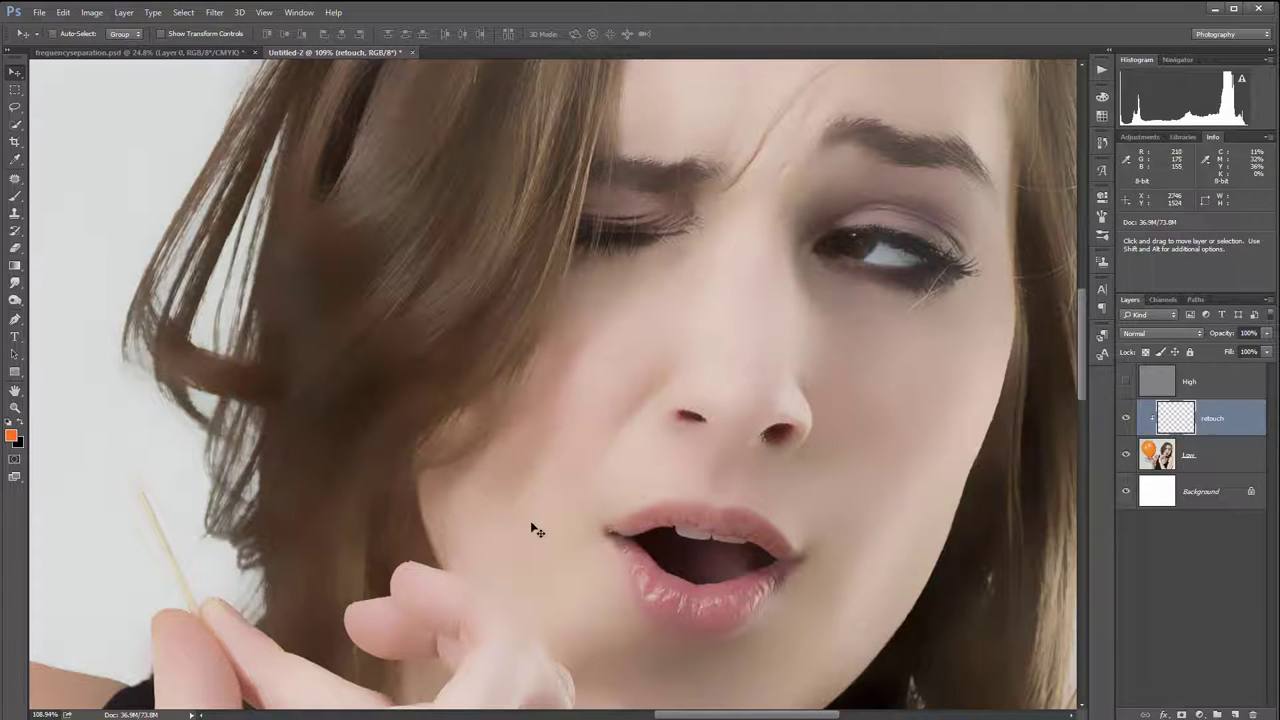
drag(834, 157, 786, 357)
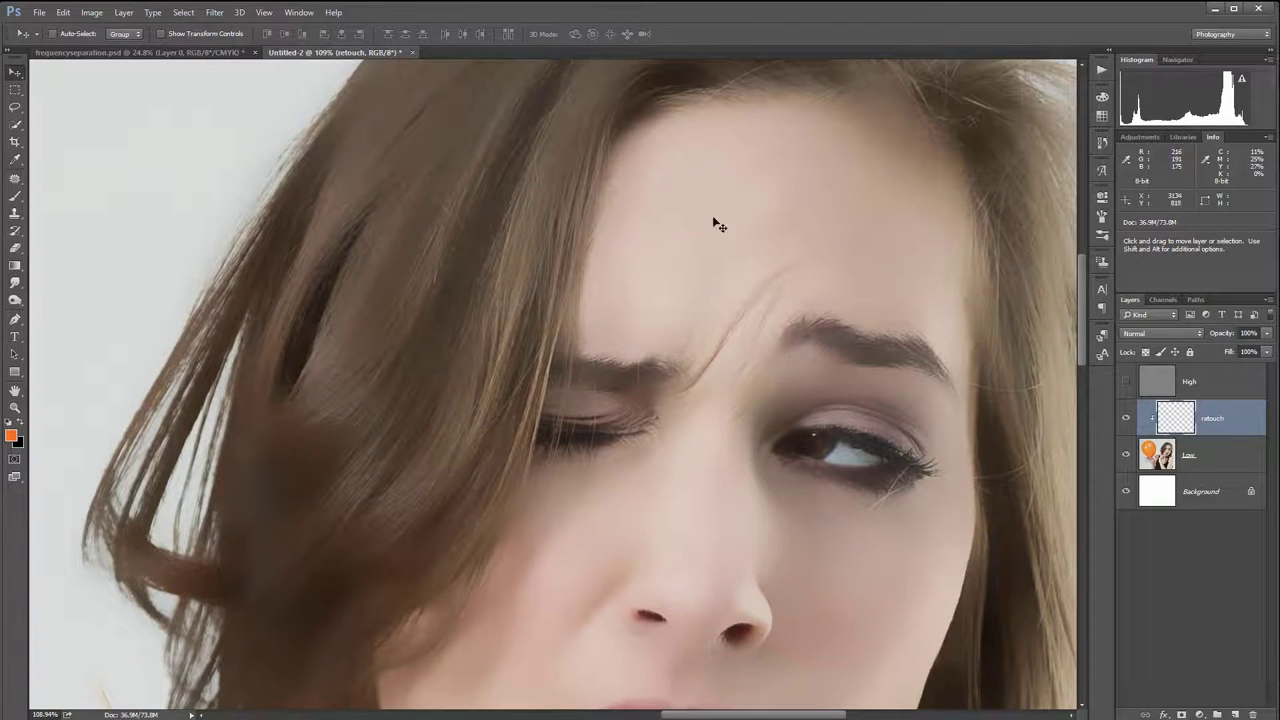
click(19, 201)
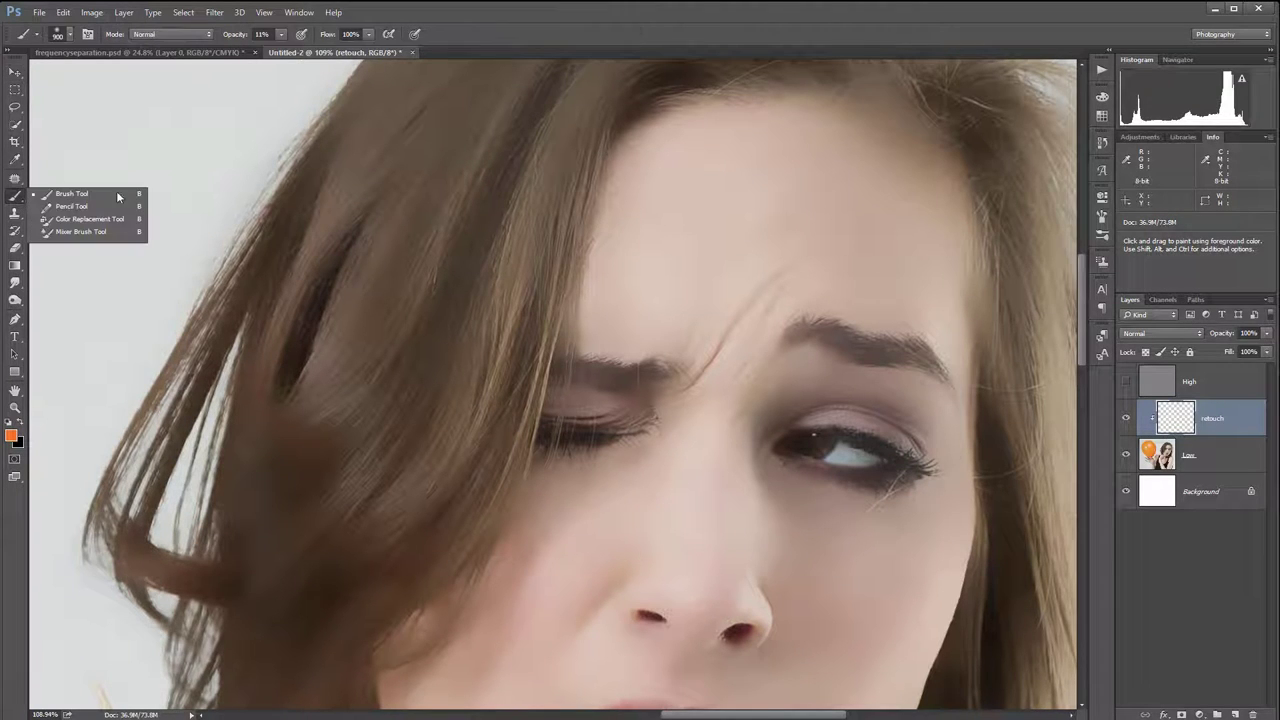
click(84, 233)
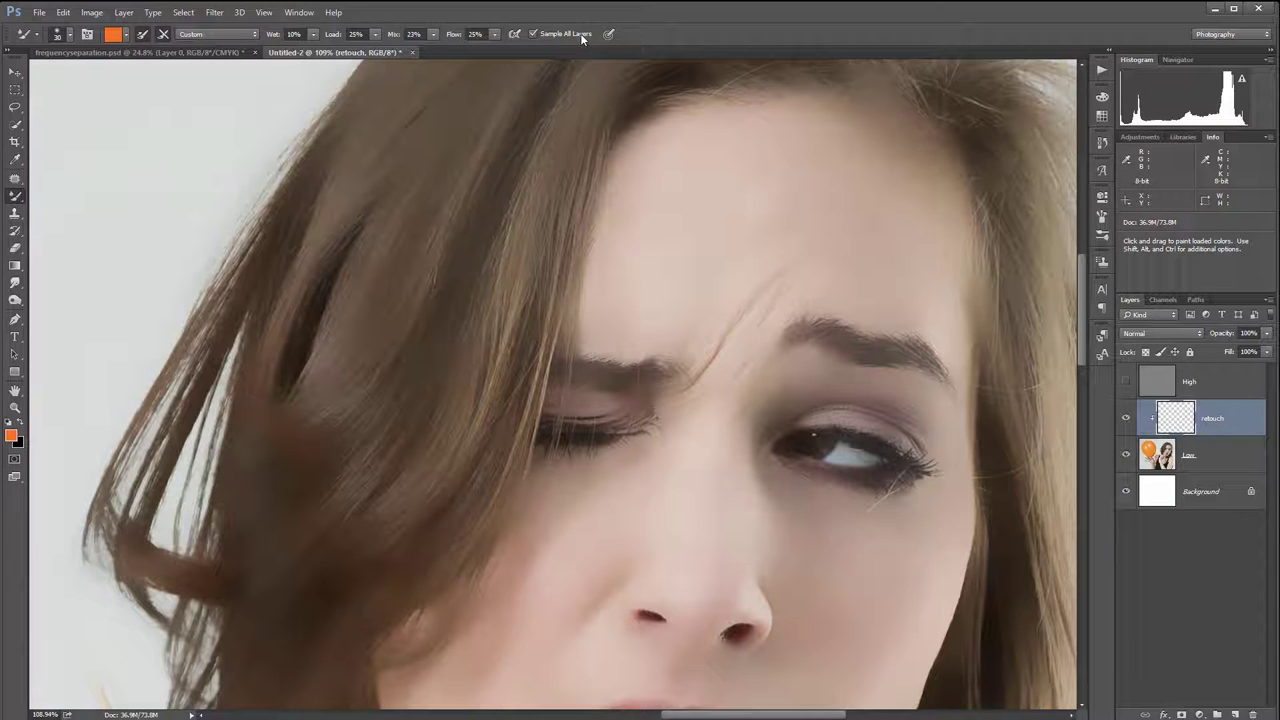
key(space)
drag(818, 345, 820, 88)
mouse_move(760, 385)
mouse_down()
mouse_move(783, 266)
mouse_move(653, 325)
mouse_up()
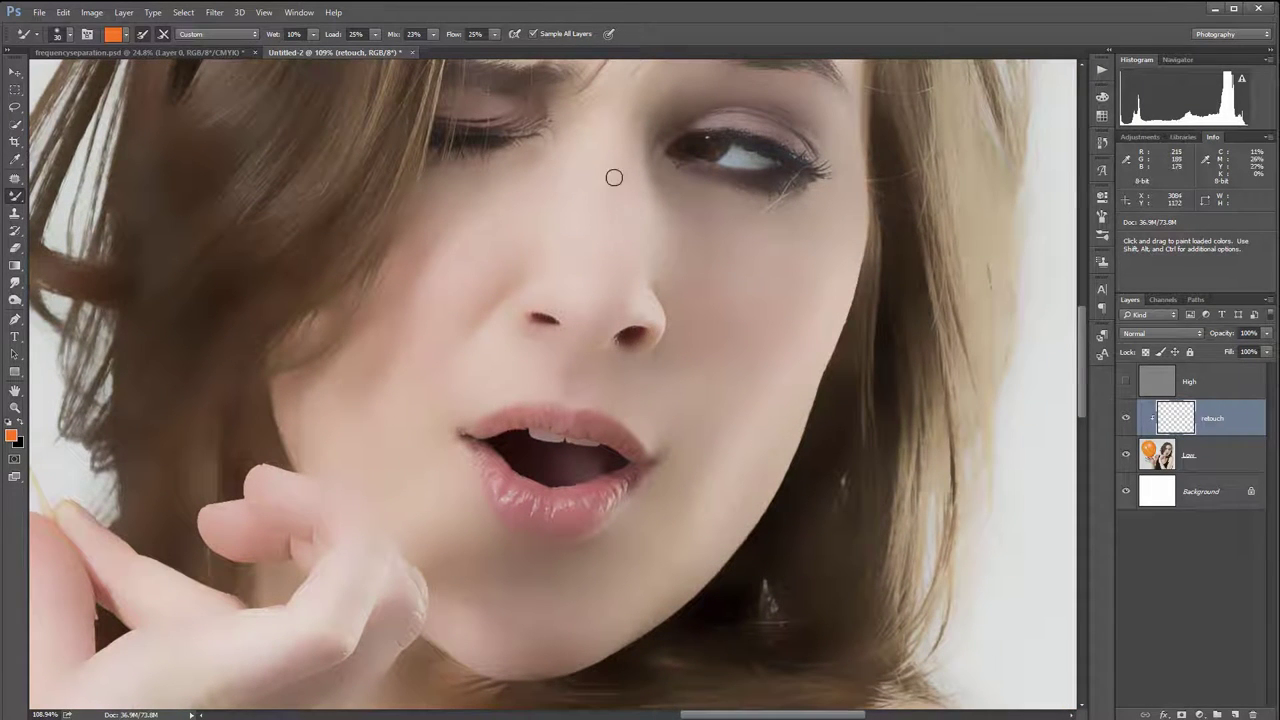
drag(632, 131, 638, 227)
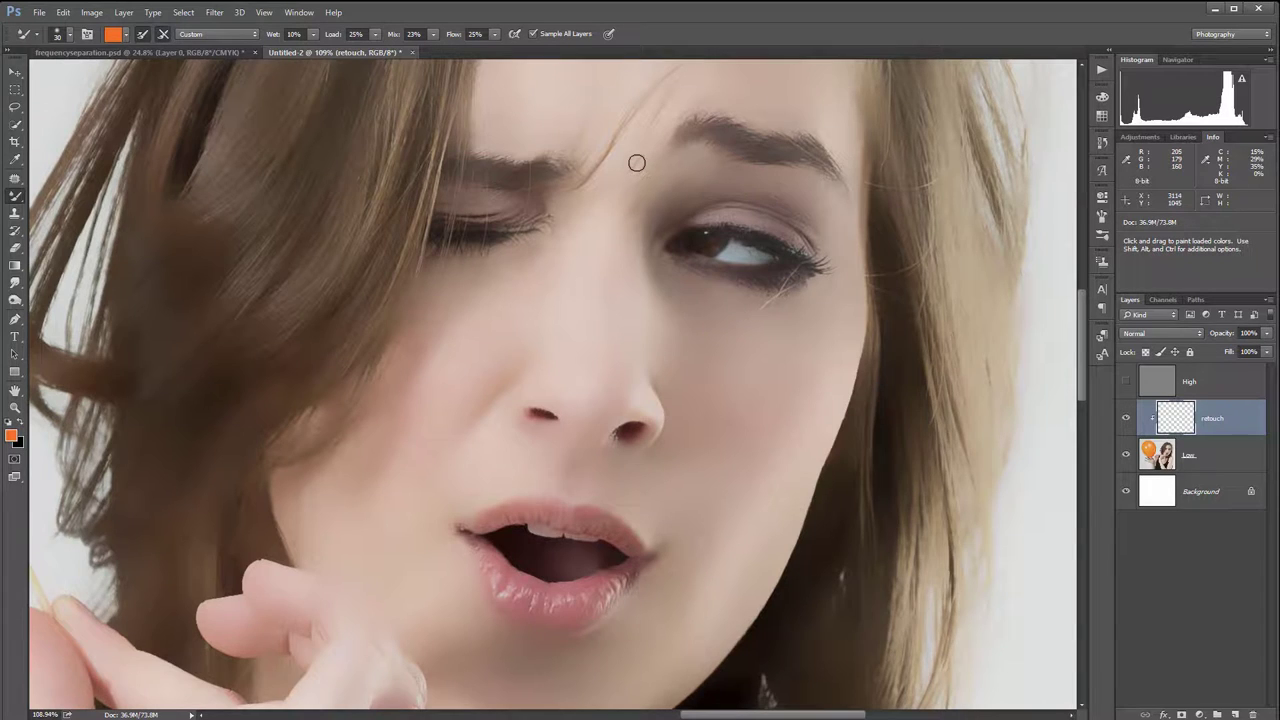
- Sample light skin from the nose bridge and blend the tones along the nose with a 50 px Mixer Brush
scroll(637, 162, up, 5)
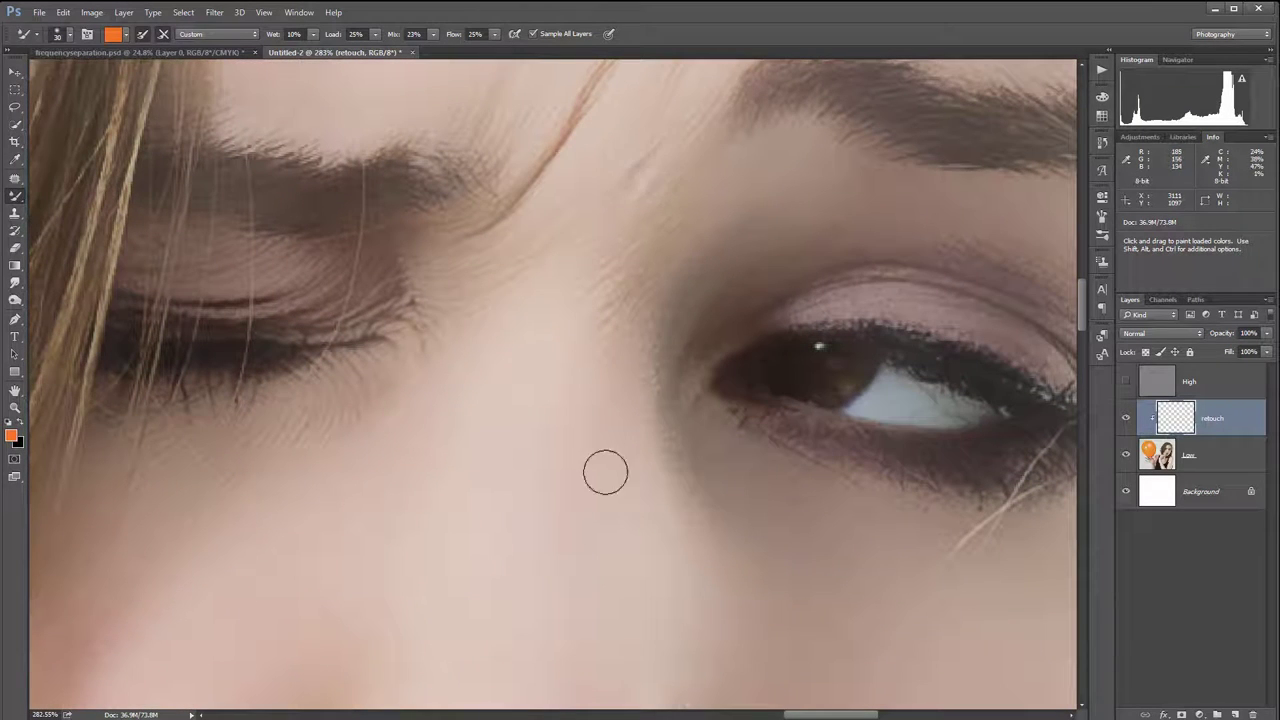
mouse_move(618, 508)
mouse_down()
mouse_move(660, 249)
mouse_move(674, 369)
mouse_up()
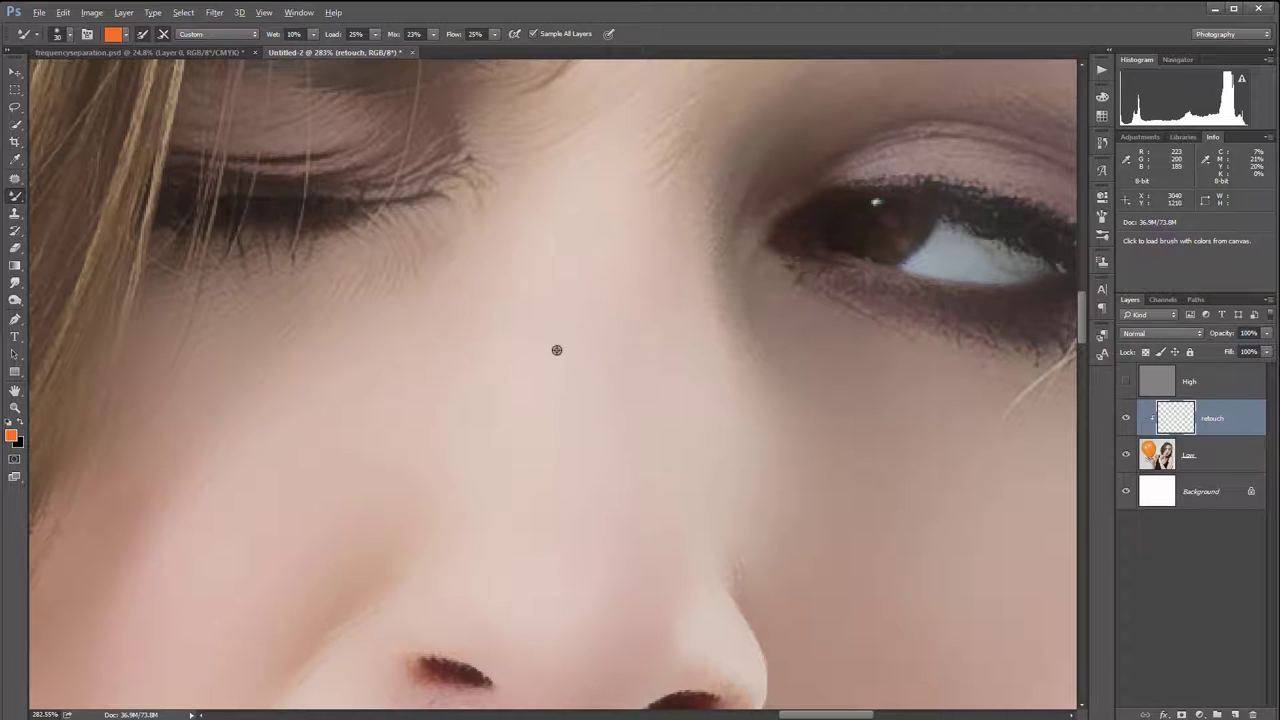
alt+click(528, 425)
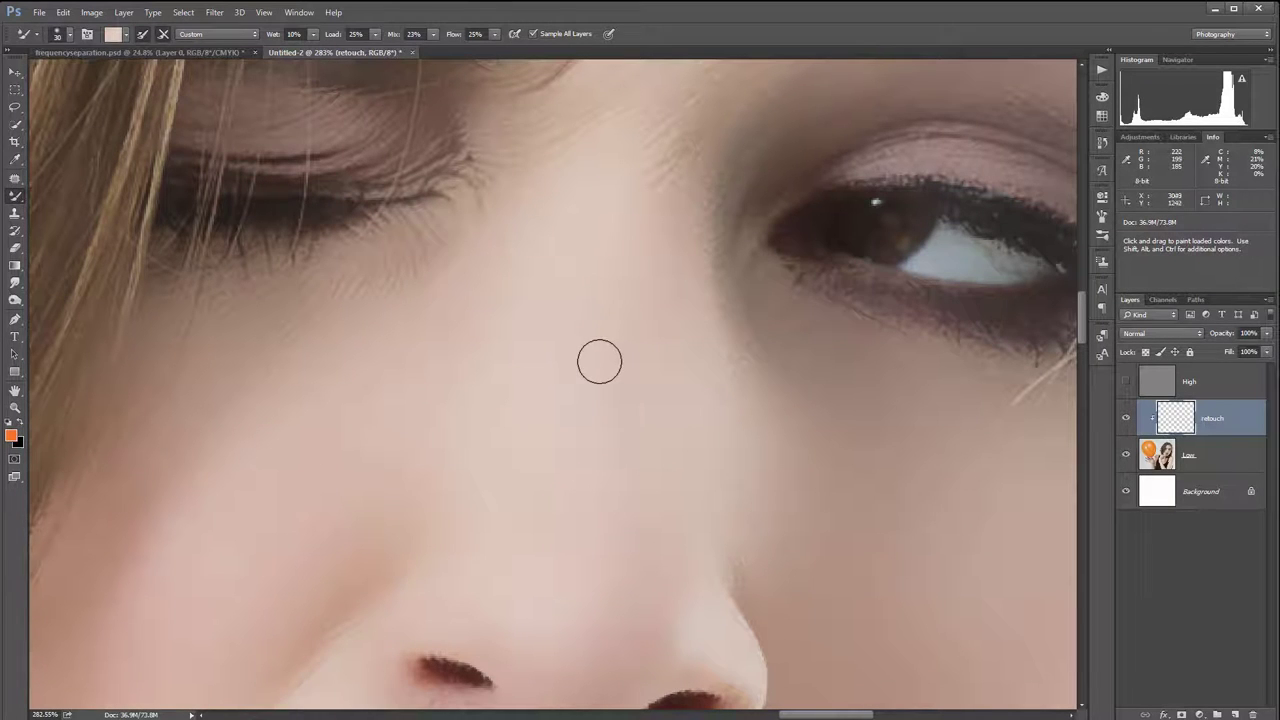
key(bracketright)
key(bracketright)
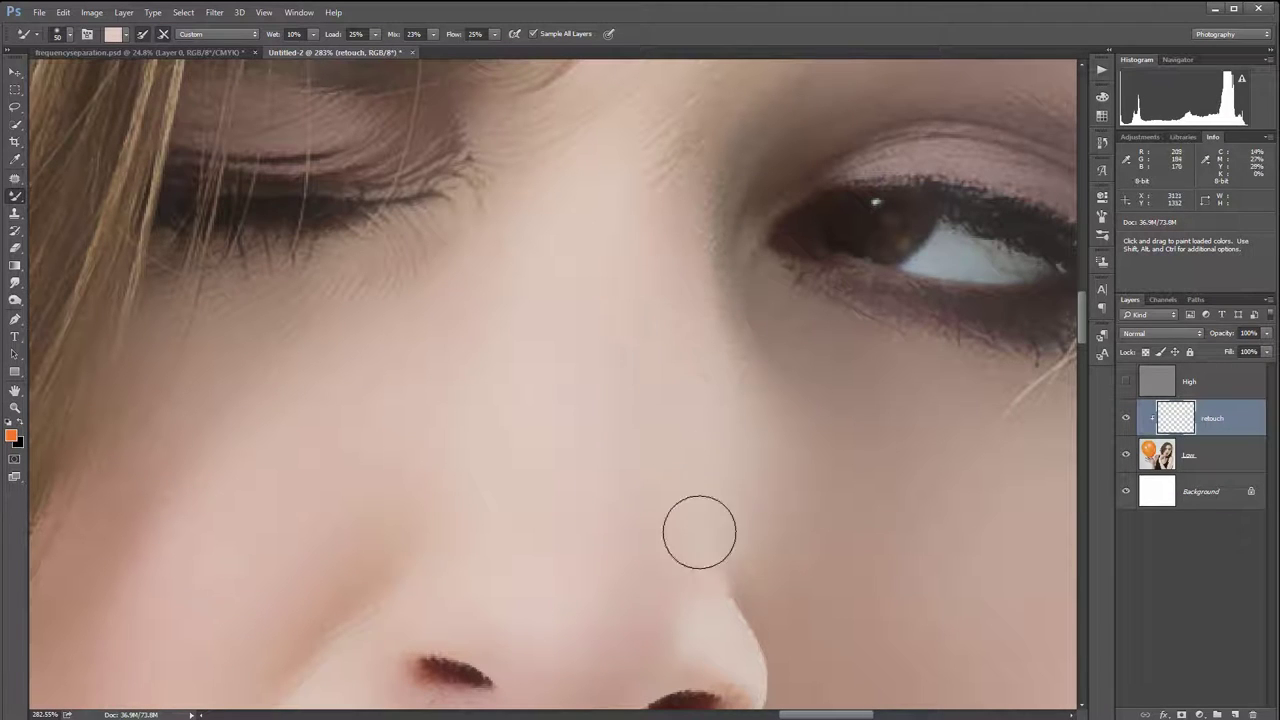
mouse_move(684, 488)
mouse_down()
mouse_move(607, 217)
mouse_move(586, 474)
mouse_move(642, 355)
mouse_up()
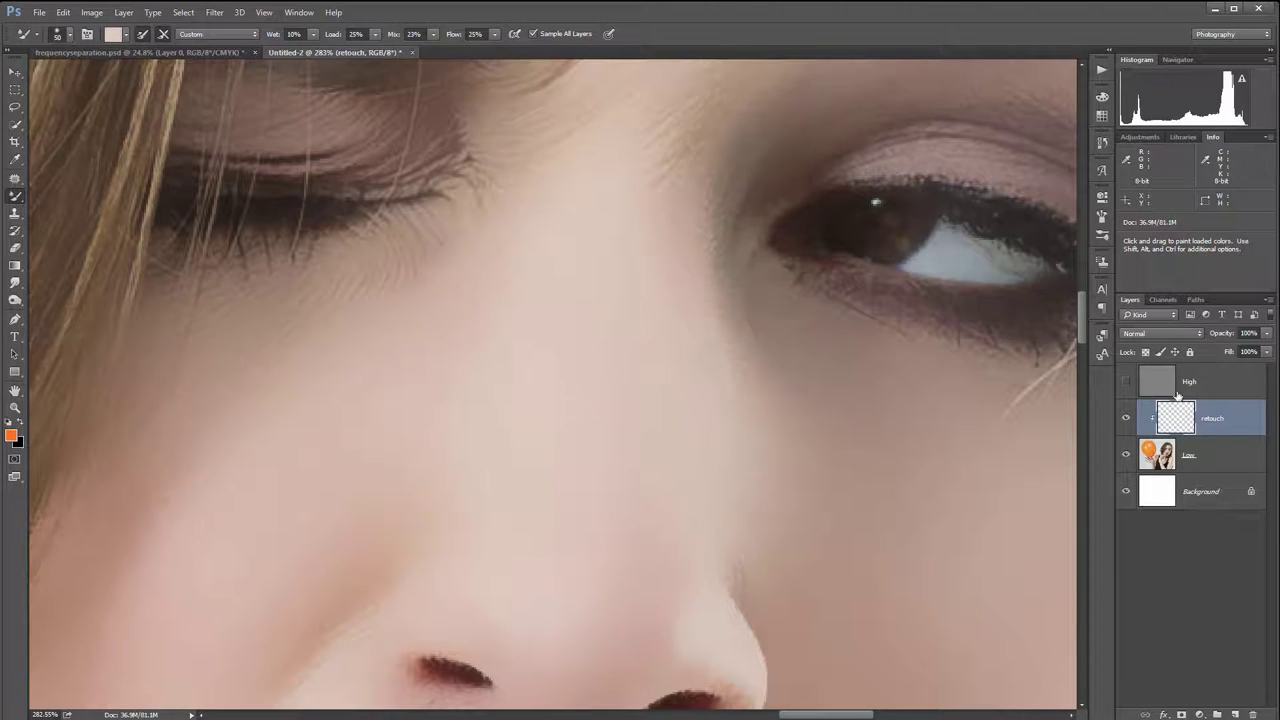
- Toggle the retouch layer's visibility to compare the nose before and after blending
click(1125, 418)
click(1125, 418)
click(1125, 418)
click(1125, 418)
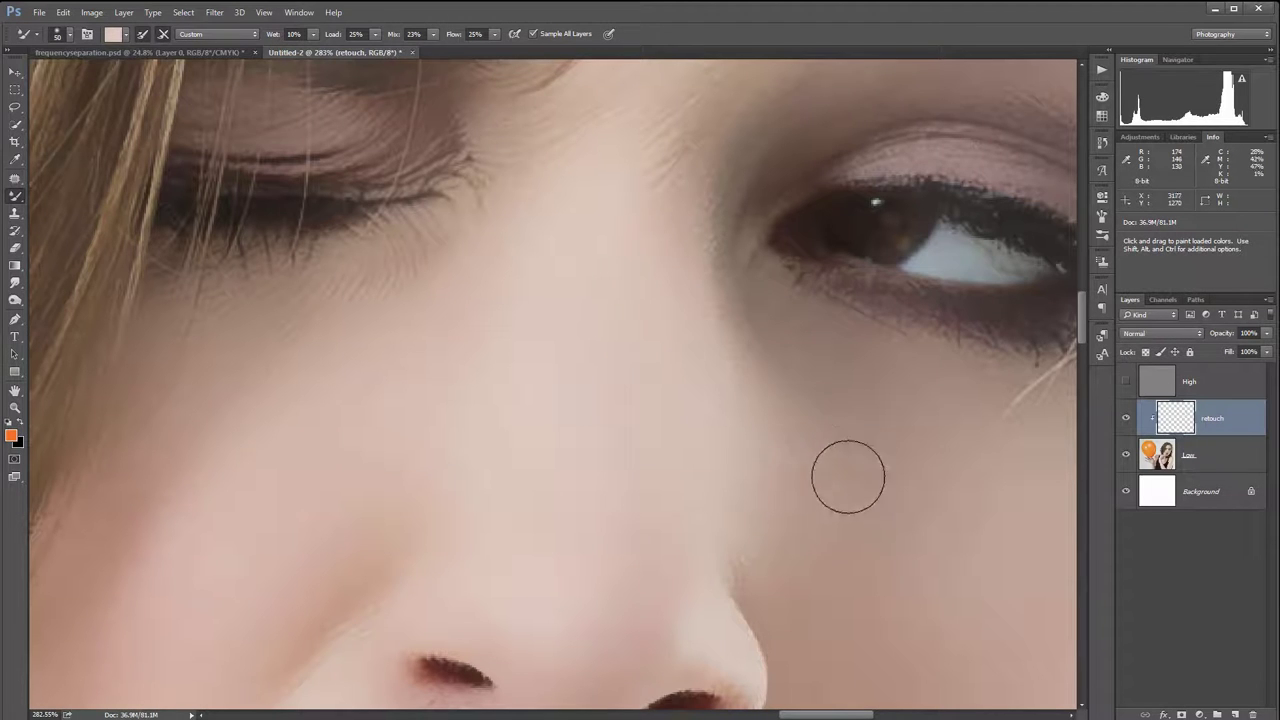
- Blend the skin beside the nose and around the nostril nearest the open eye, reducing the brush size to 30 px
drag(854, 483, 846, 280)
drag(713, 268, 777, 449)
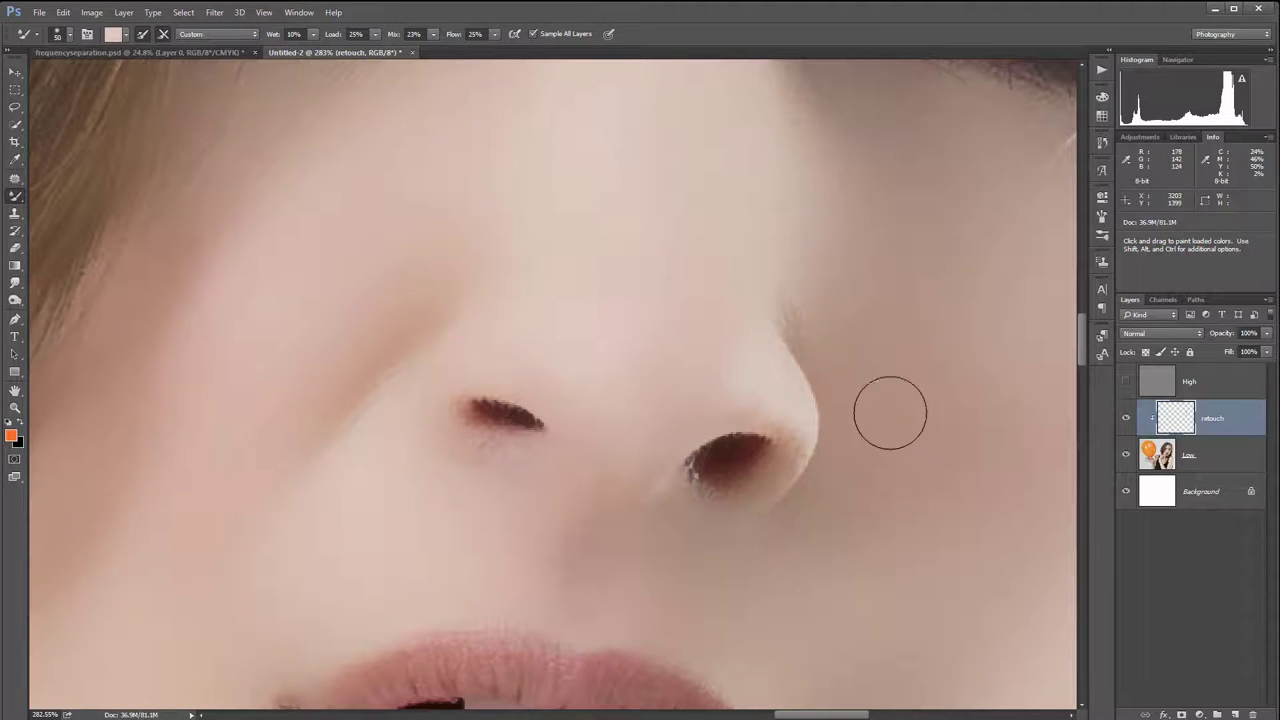
mouse_move(815, 453)
mouse_down()
mouse_move(755, 443)
mouse_move(585, 458)
mouse_up()
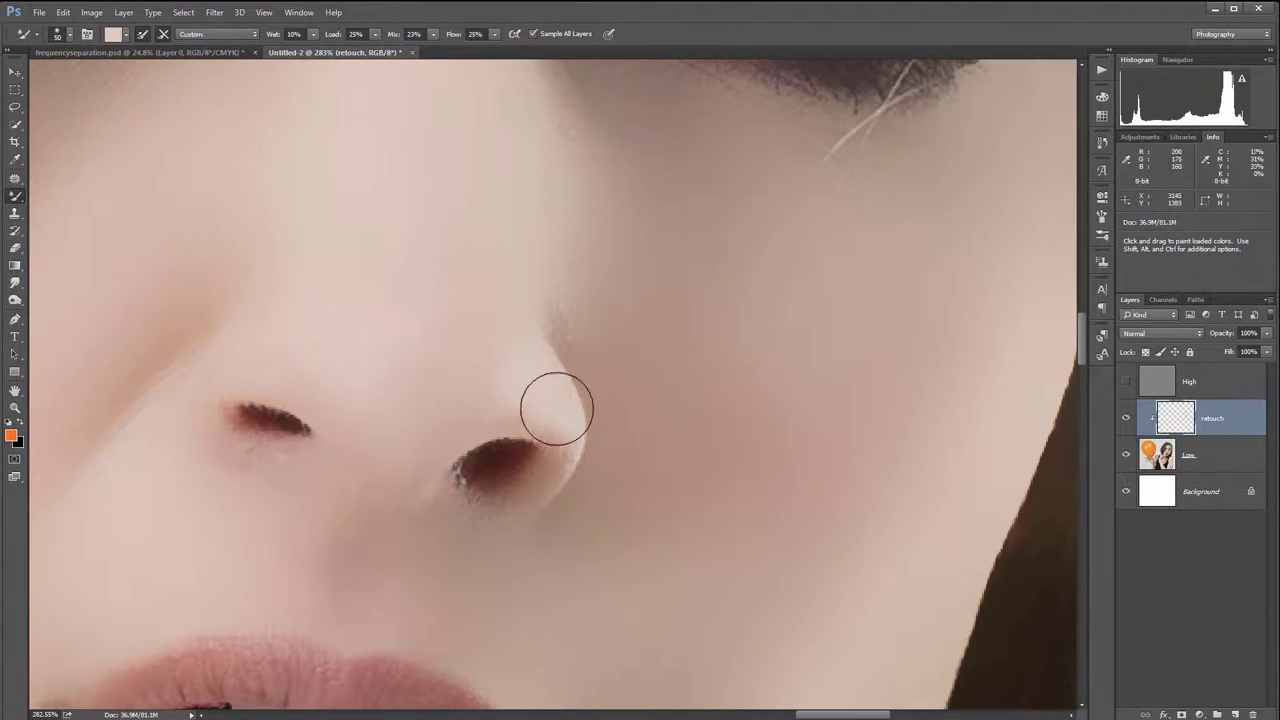
key(bracketleft)
key(bracketleft)
drag(550, 441, 534, 481)
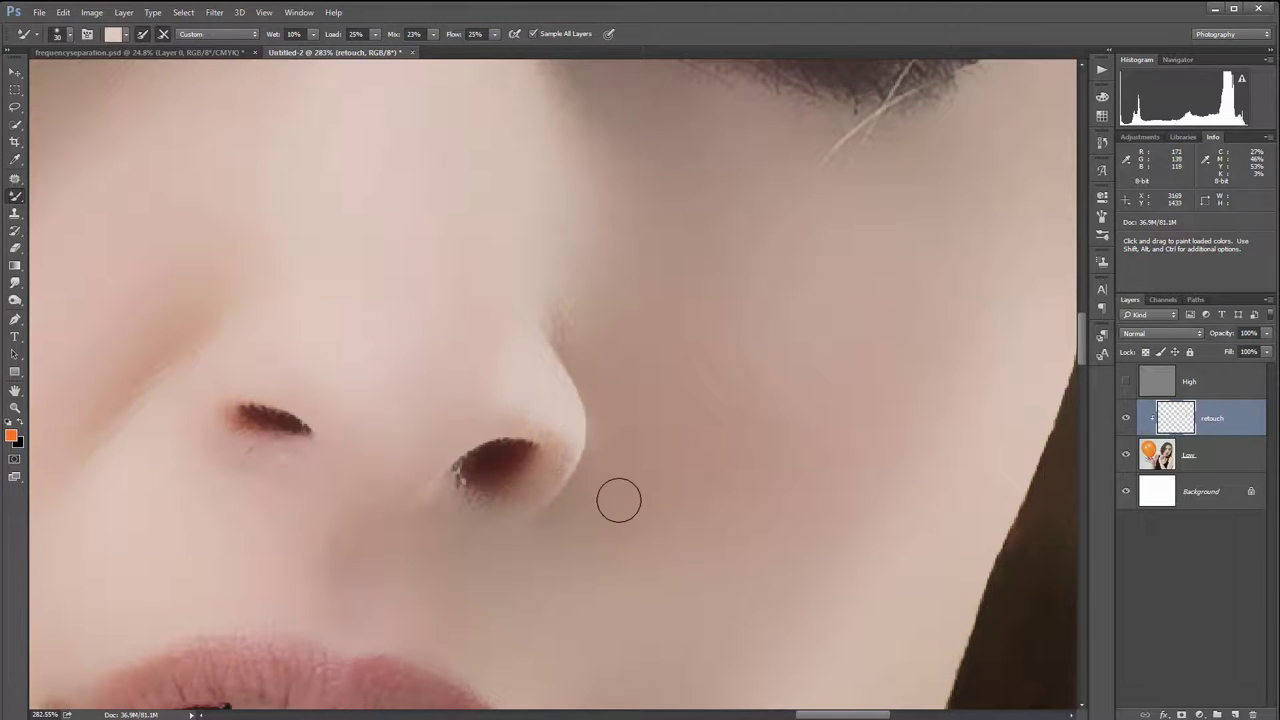
- Sample skin beside the other nostril and smooth the reddish patch just beneath it
key(space)
drag(408, 570, 720, 422)
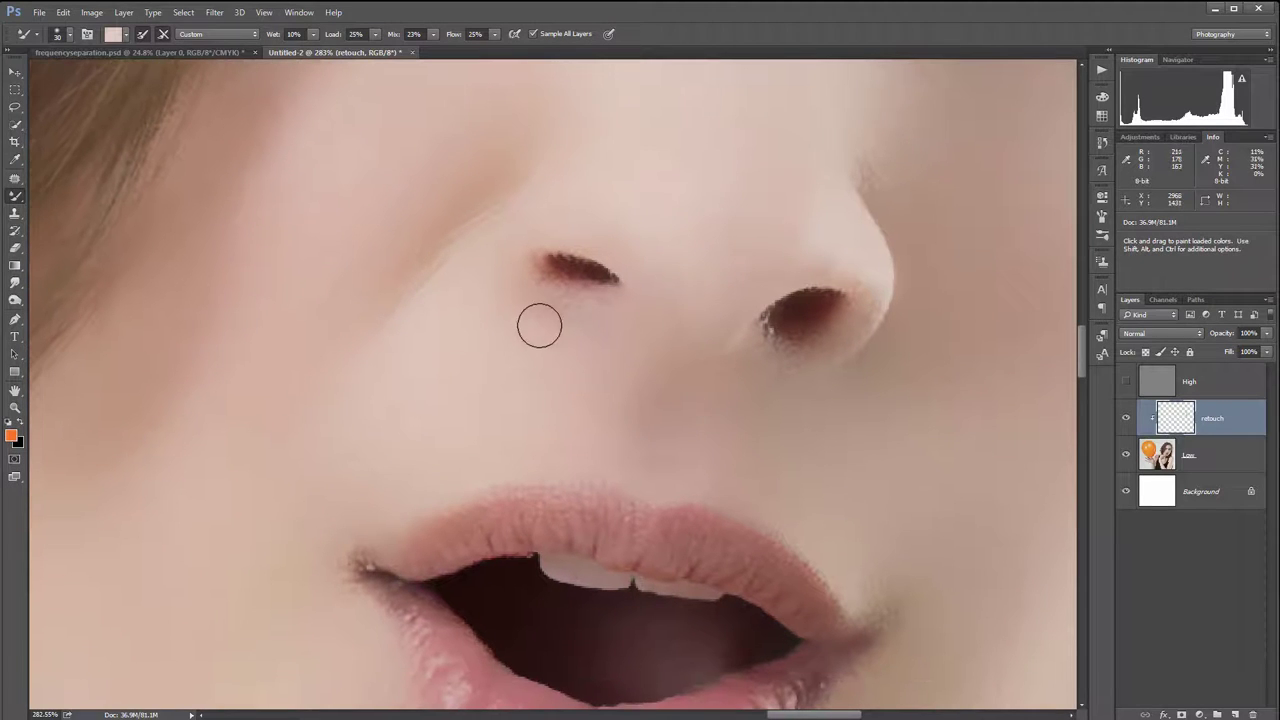
alt+click(509, 279)
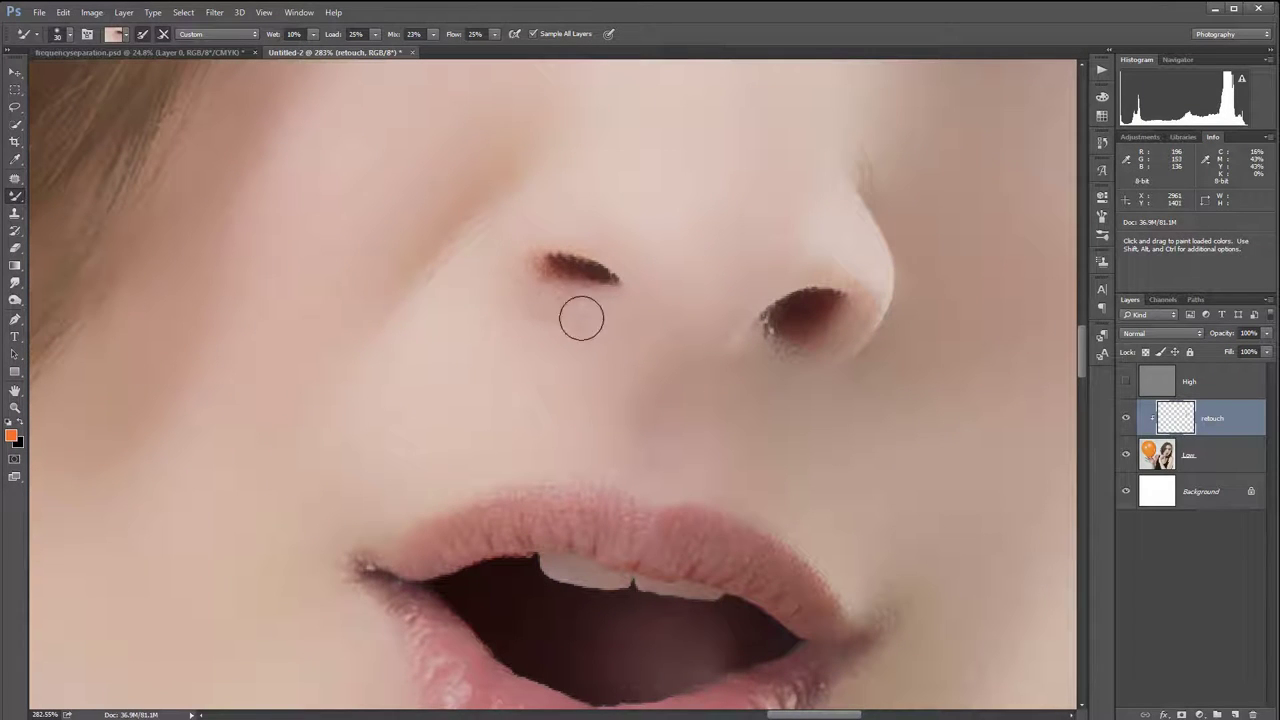
- Smooth the speckled blemishes at the mouth corner nearest the raised hand with a much smaller brush, using sampled skin color
drag(569, 432, 669, 177)
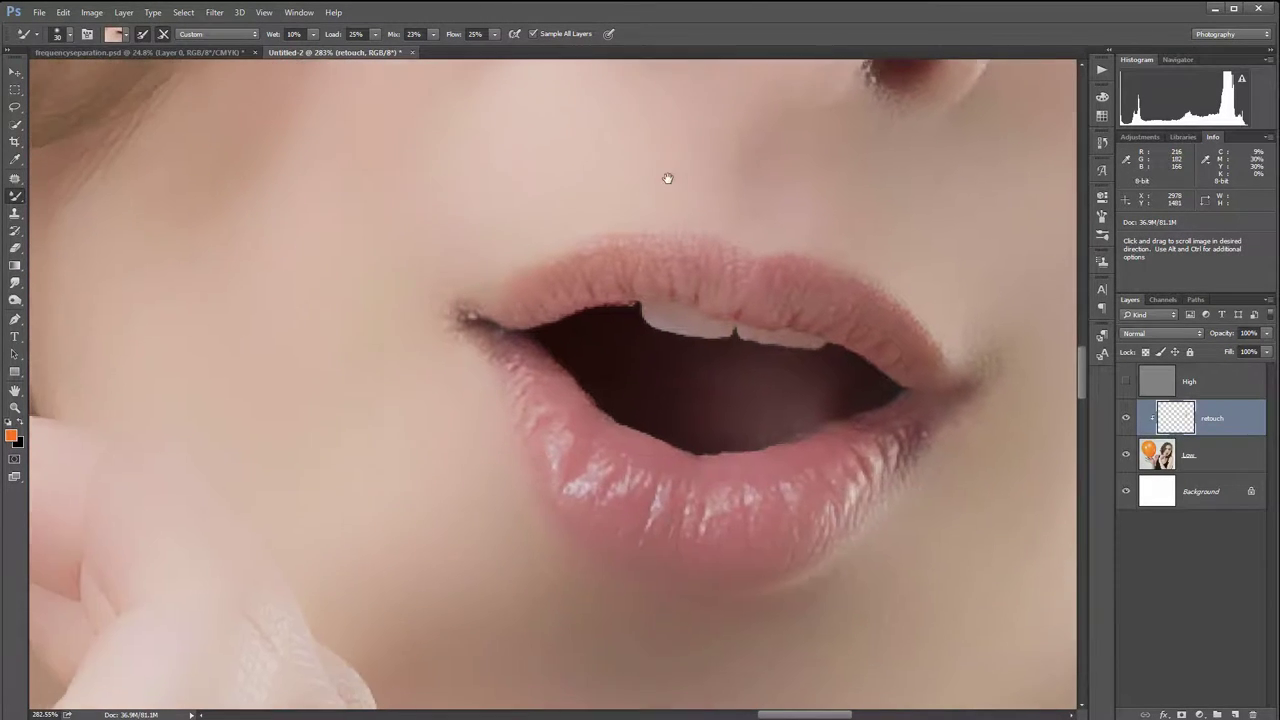
drag(351, 361, 446, 374)
scroll(547, 323, up, 3)
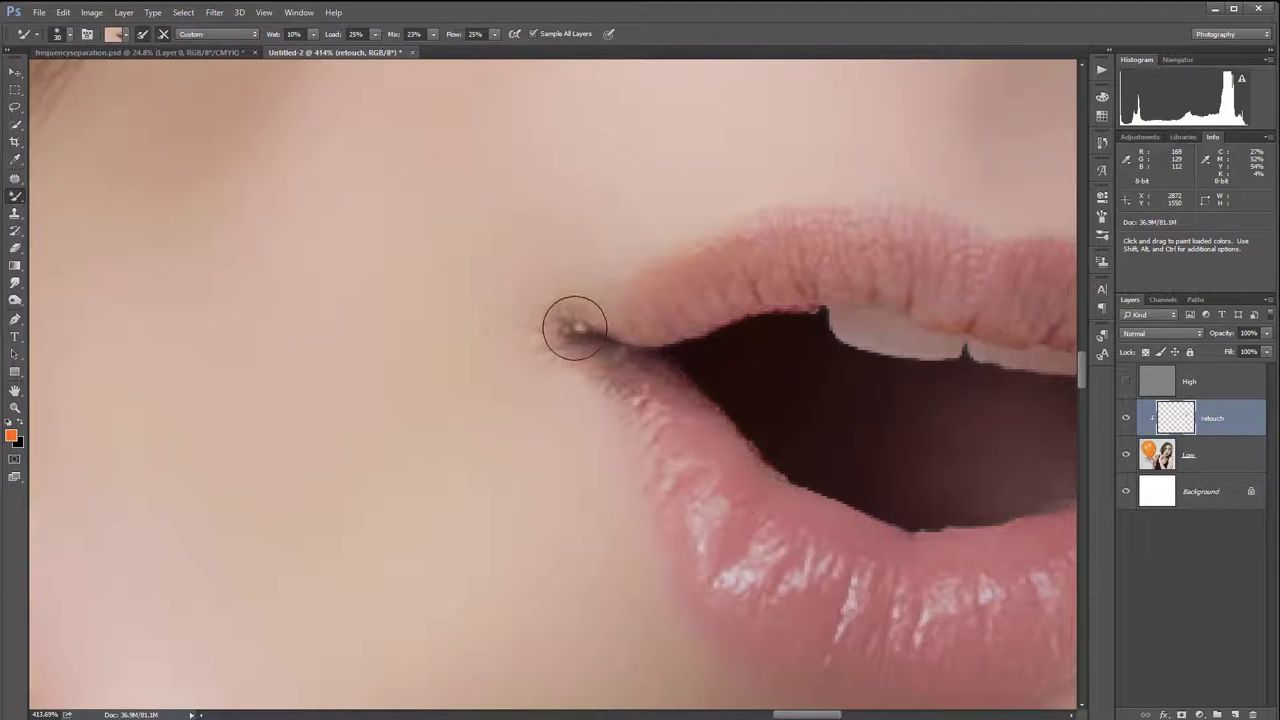
key(bracketleft)
key(bracketleft)
key(bracketleft)
key(bracketleft)
key(bracketleft)
drag(570, 325, 600, 343)
alt+click(605, 363)
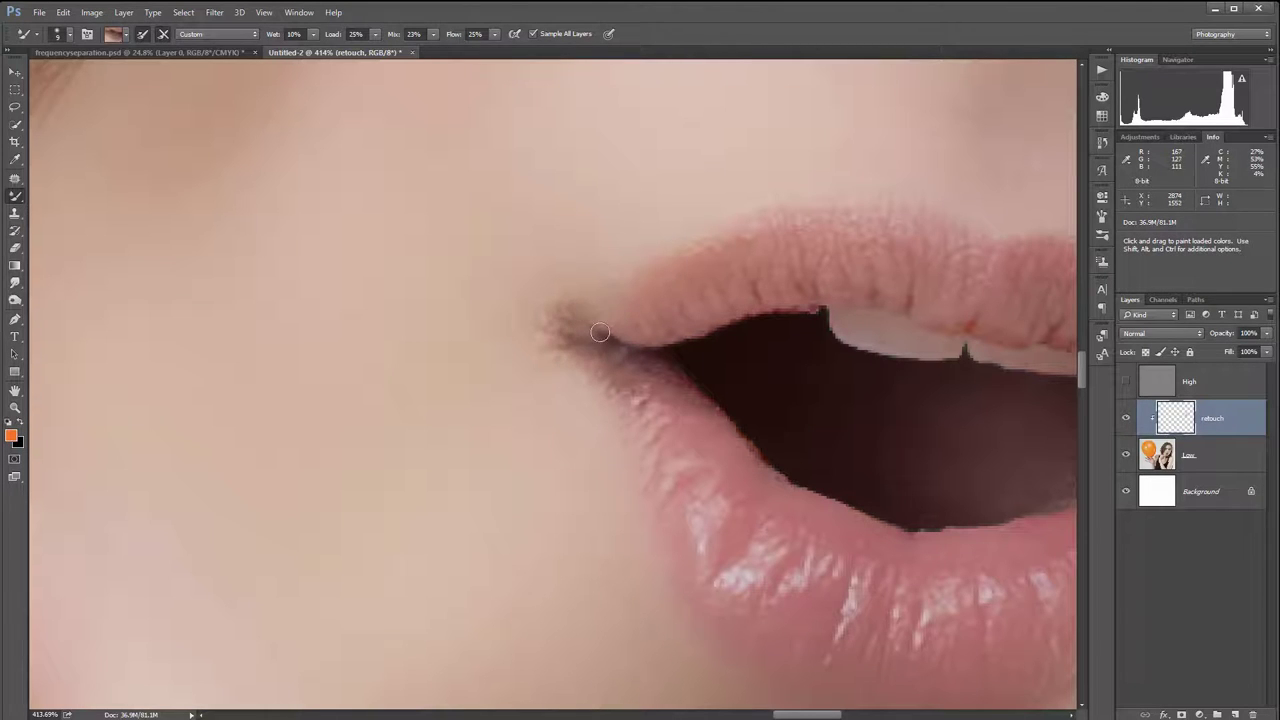
- Sample color at the opposite mouth corner to blend the skin around the edge of the lips
key(space)
drag(883, 537, 701, 439)
alt+click(608, 423)
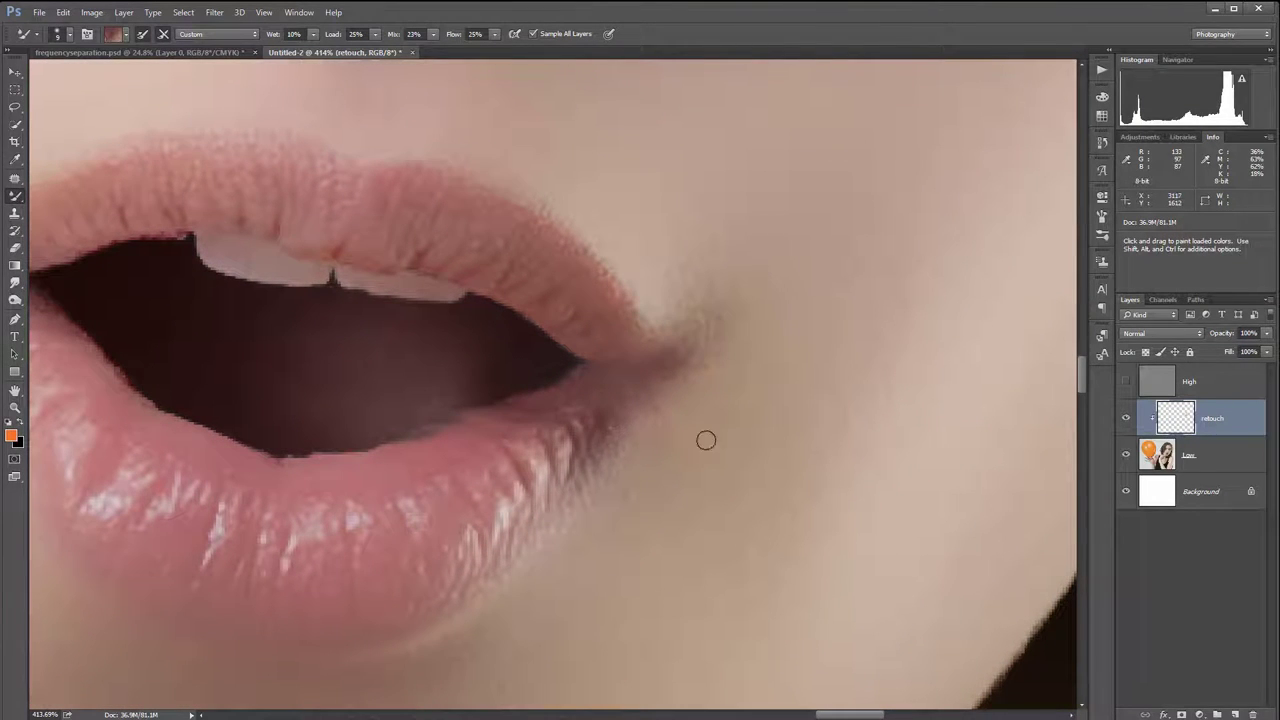
- Blend the uneven skin tones on the raised hand and wrist below the chin, using a larger brush
scroll(730, 434, down, 3)
drag(691, 506, 754, 366)
scroll(568, 379, down, 2)
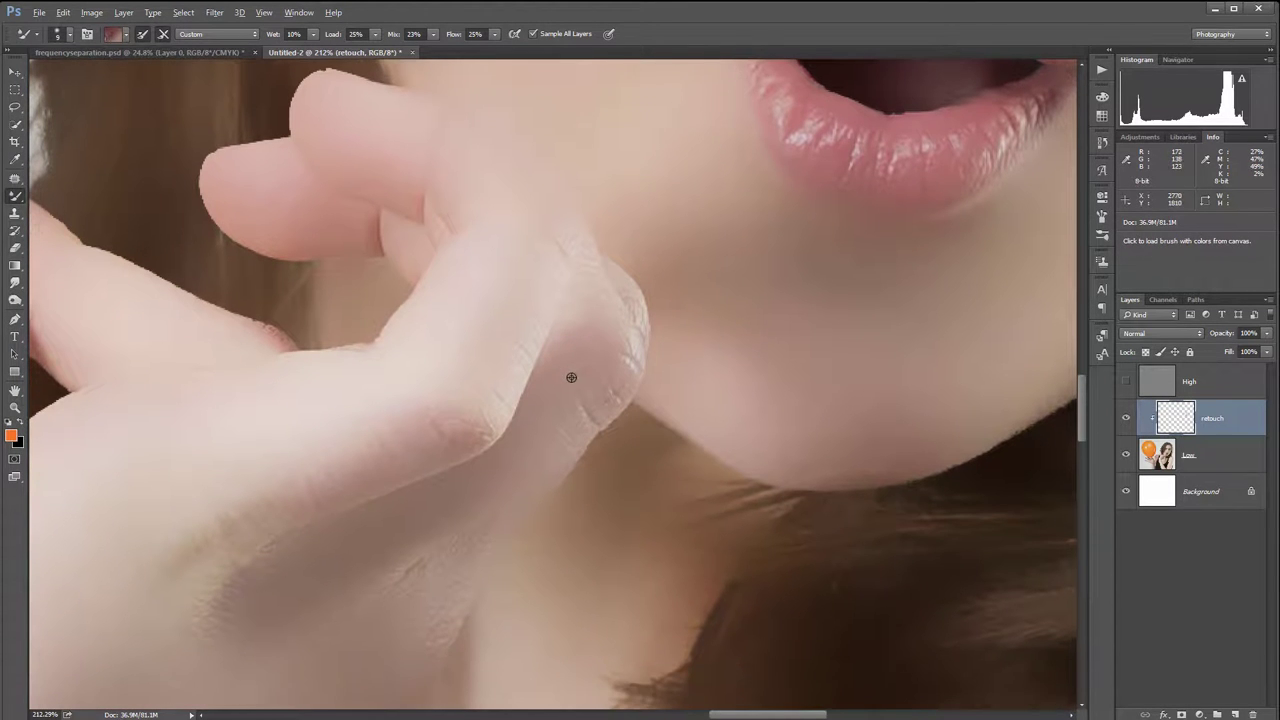
drag(340, 487, 791, 406)
drag(475, 326, 456, 534)
drag(860, 309, 676, 96)
drag(488, 440, 460, 277)
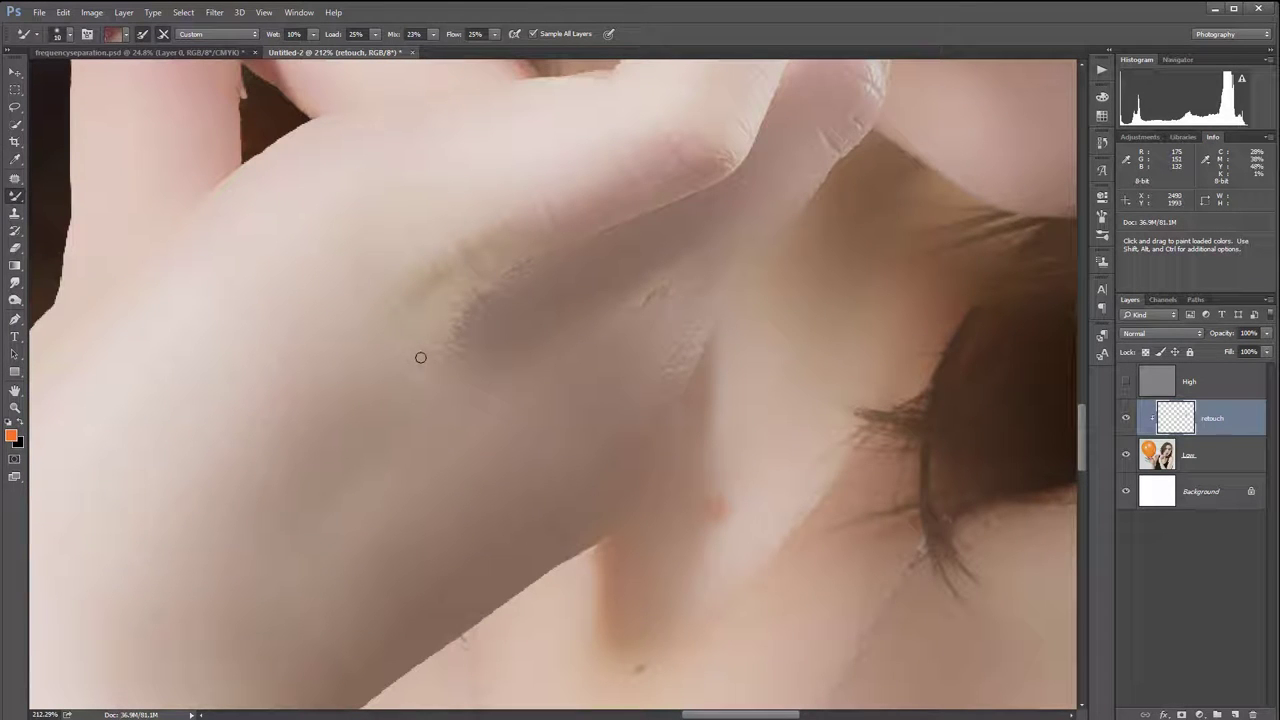
key(bracketright)
- Sample nearby skin and blend away the small spots on the lower neck with a 40 px brush
mouse_move(766, 457)
mouse_down()
mouse_move(703, 117)
mouse_move(714, 171)
mouse_up()
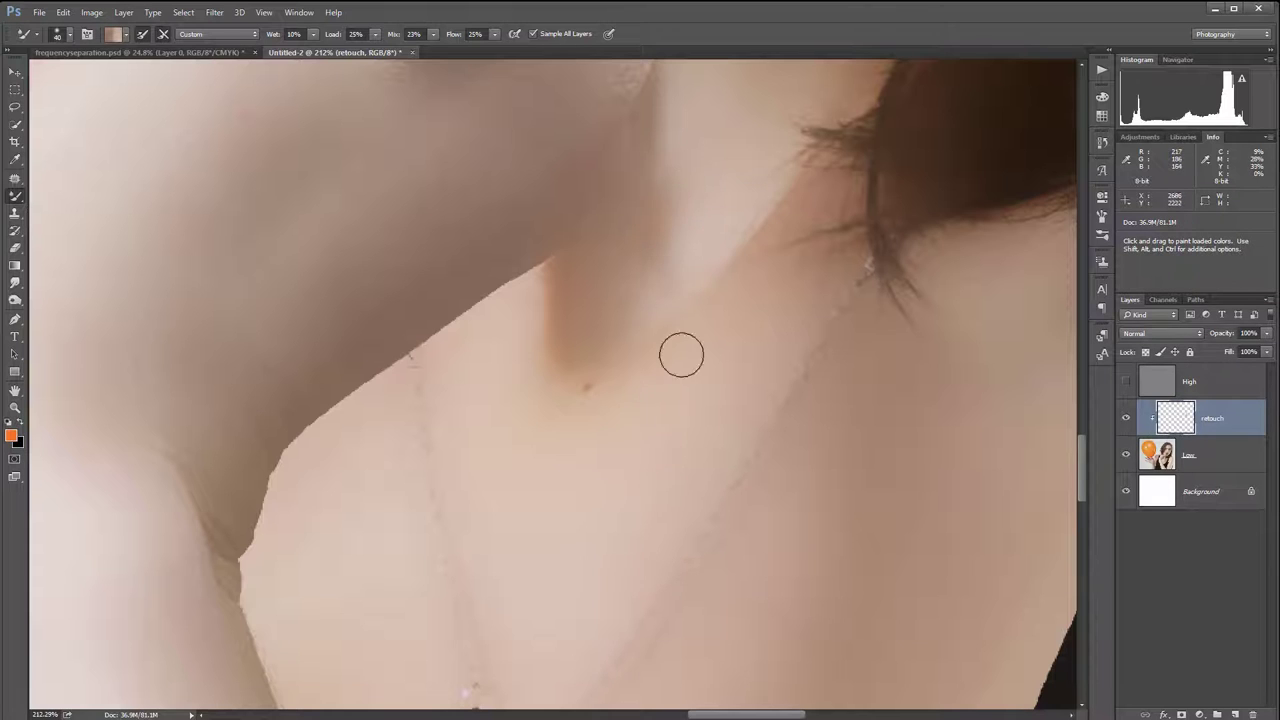
alt+click(697, 217)
alt+click(605, 423)
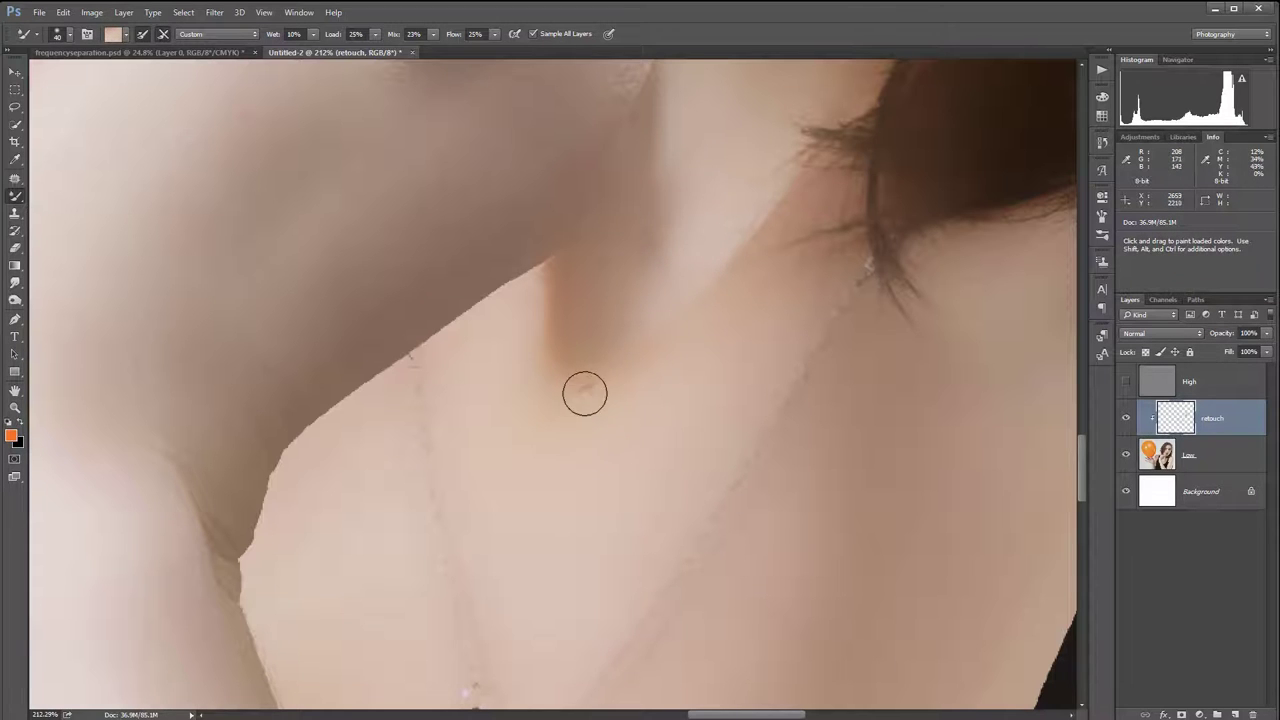
drag(583, 394, 585, 389)
- Smooth the shiny patch and dark spot on the fingertip holding the balloon knot, using sampled skin and a 15 px brush
mouse_move(546, 514)
mouse_down()
mouse_move(726, 146)
mouse_move(568, 334)
mouse_move(732, 283)
mouse_move(831, 466)
mouse_move(543, 286)
mouse_move(643, 237)
mouse_move(557, 162)
mouse_up()
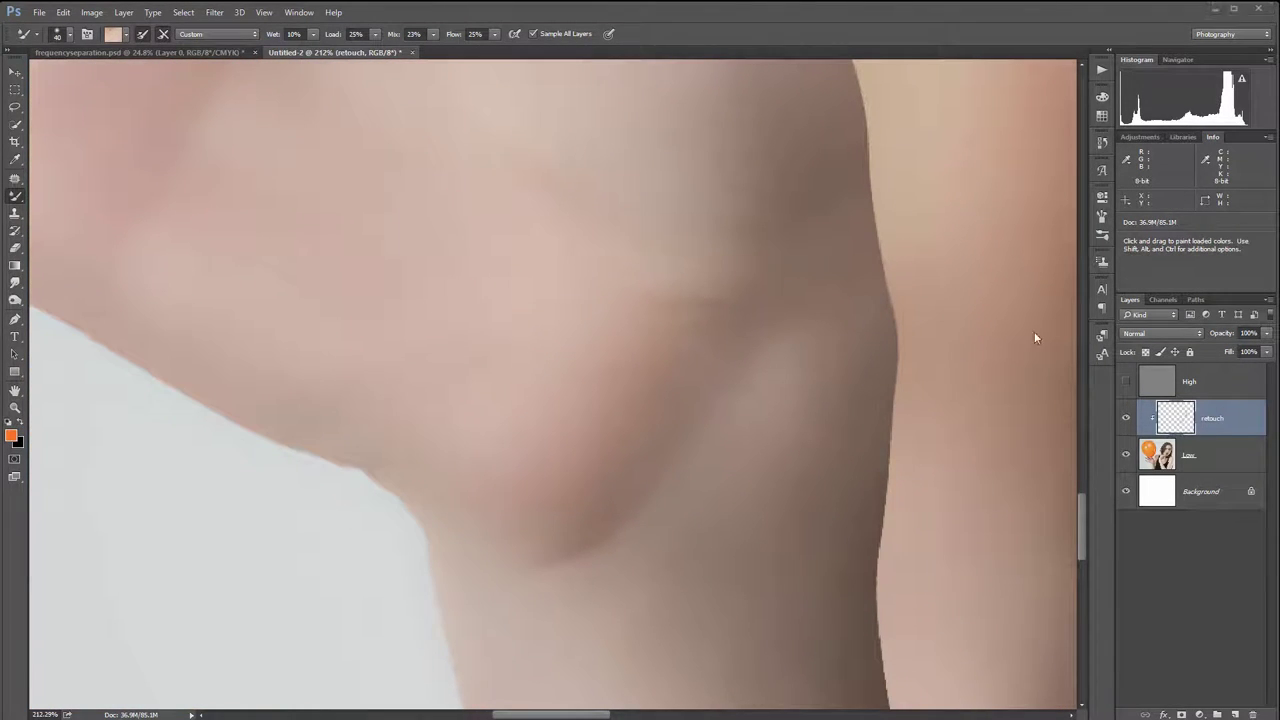
key(space)
drag(668, 296, 950, 568)
drag(698, 263, 657, 570)
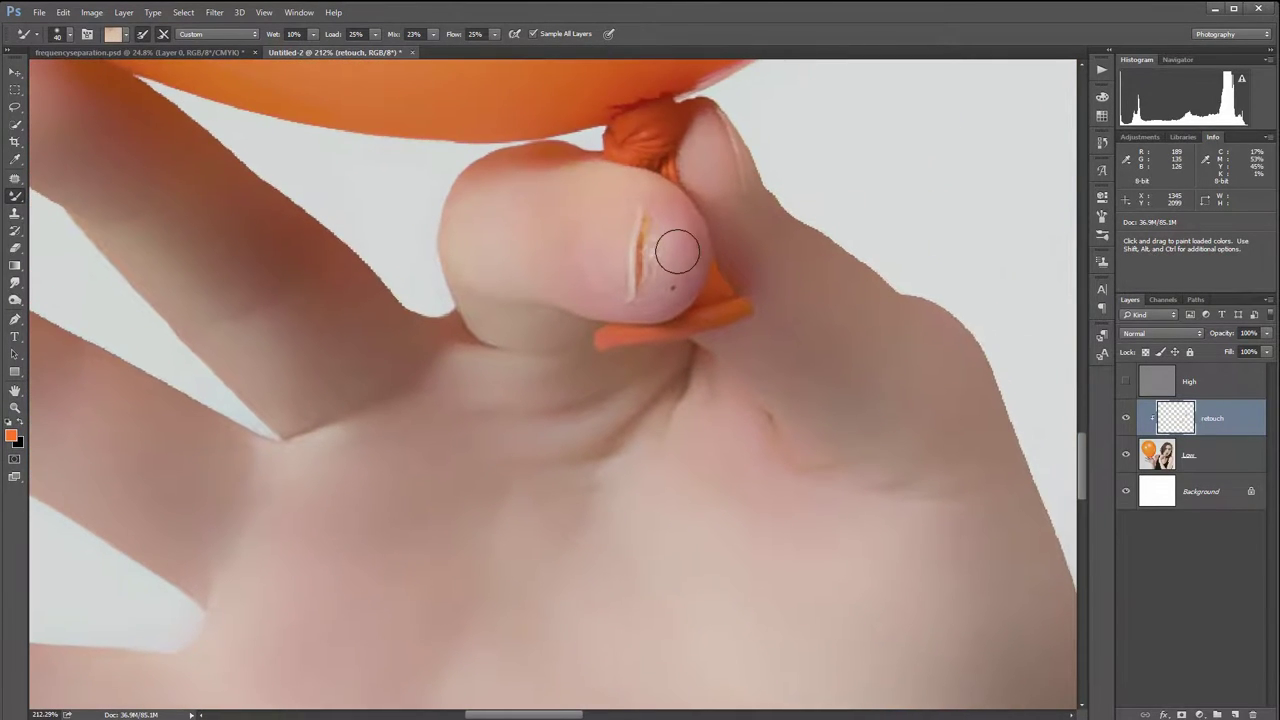
scroll(672, 251, up, 5)
key(bracketleft)
key(bracketleft)
key(bracketleft)
key(bracketleft)
key(bracketleft)
key(alt)
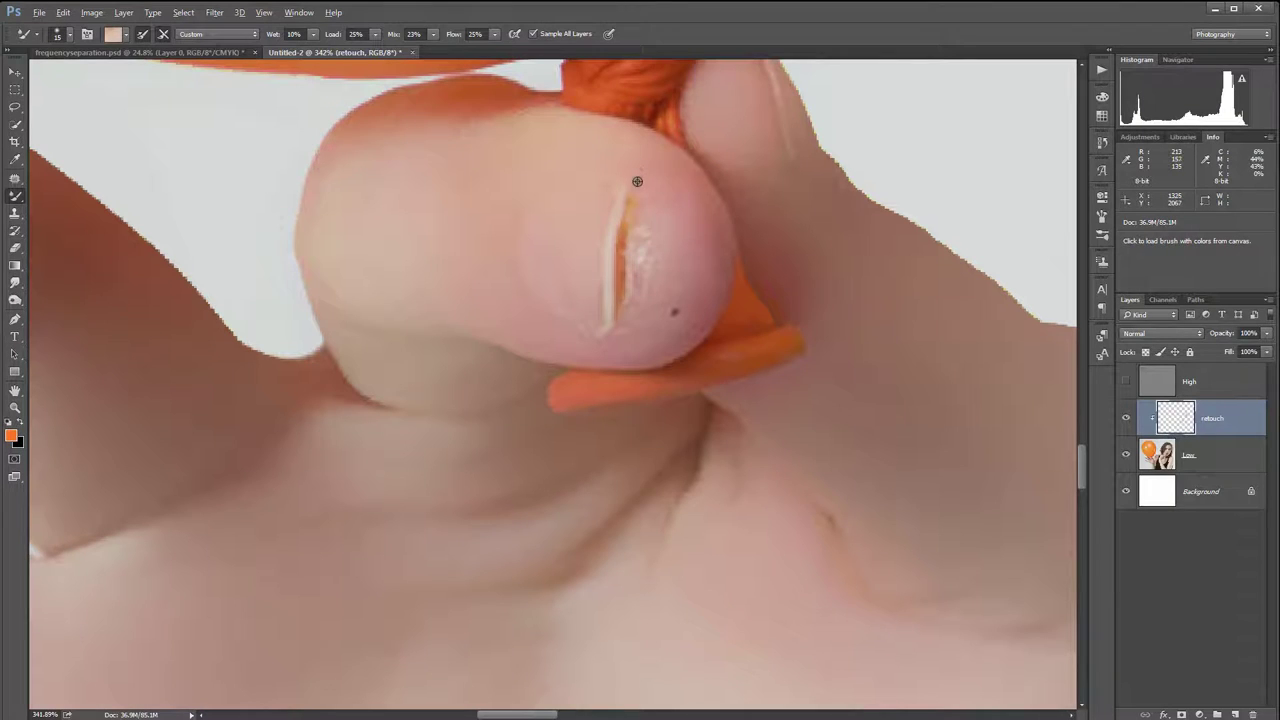
alt+click(637, 181)
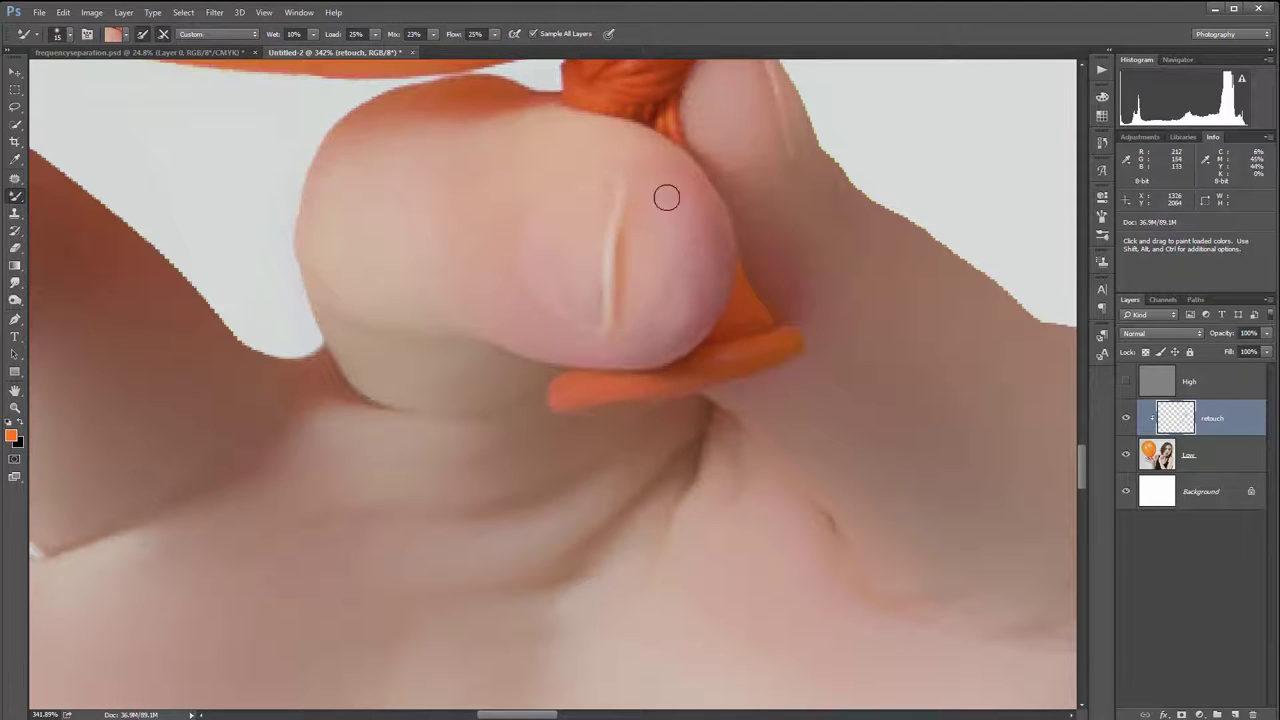
- Blend the color transitions and creases along the finger touching the underside of the balloon
drag(469, 382, 820, 340)
drag(493, 367, 654, 334)
drag(490, 125, 658, 466)
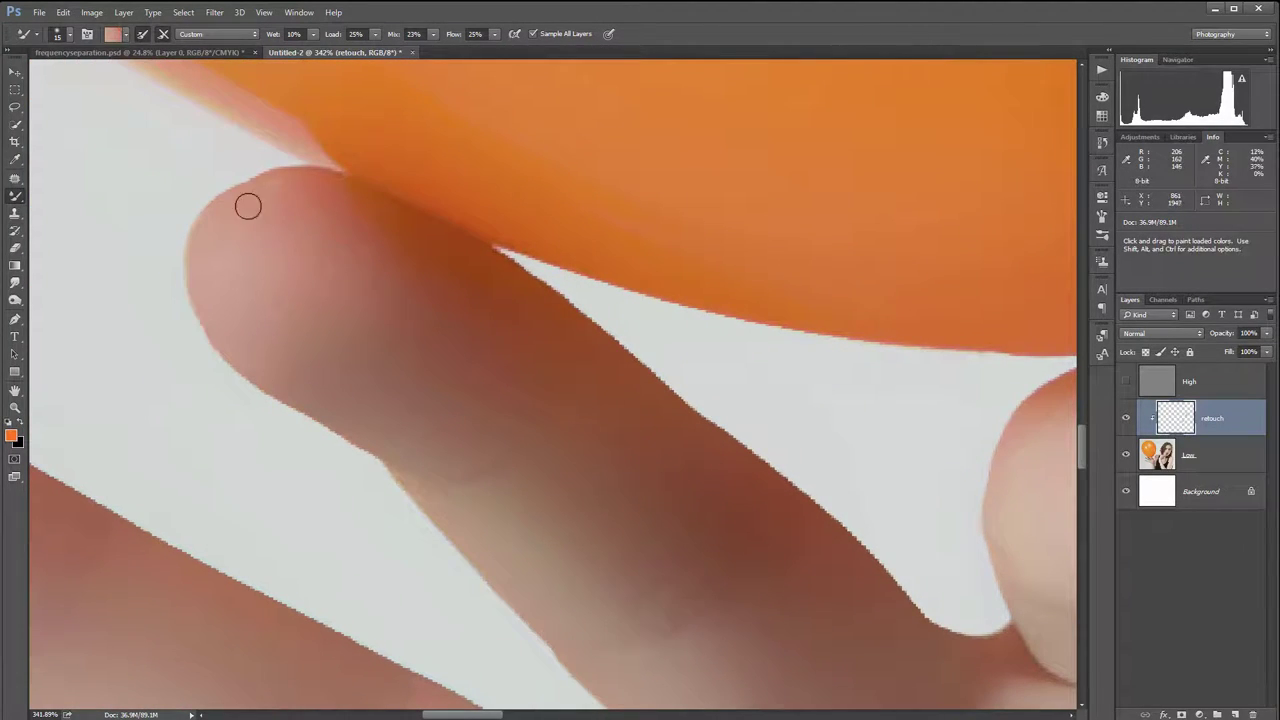
scroll(378, 314, down, 3)
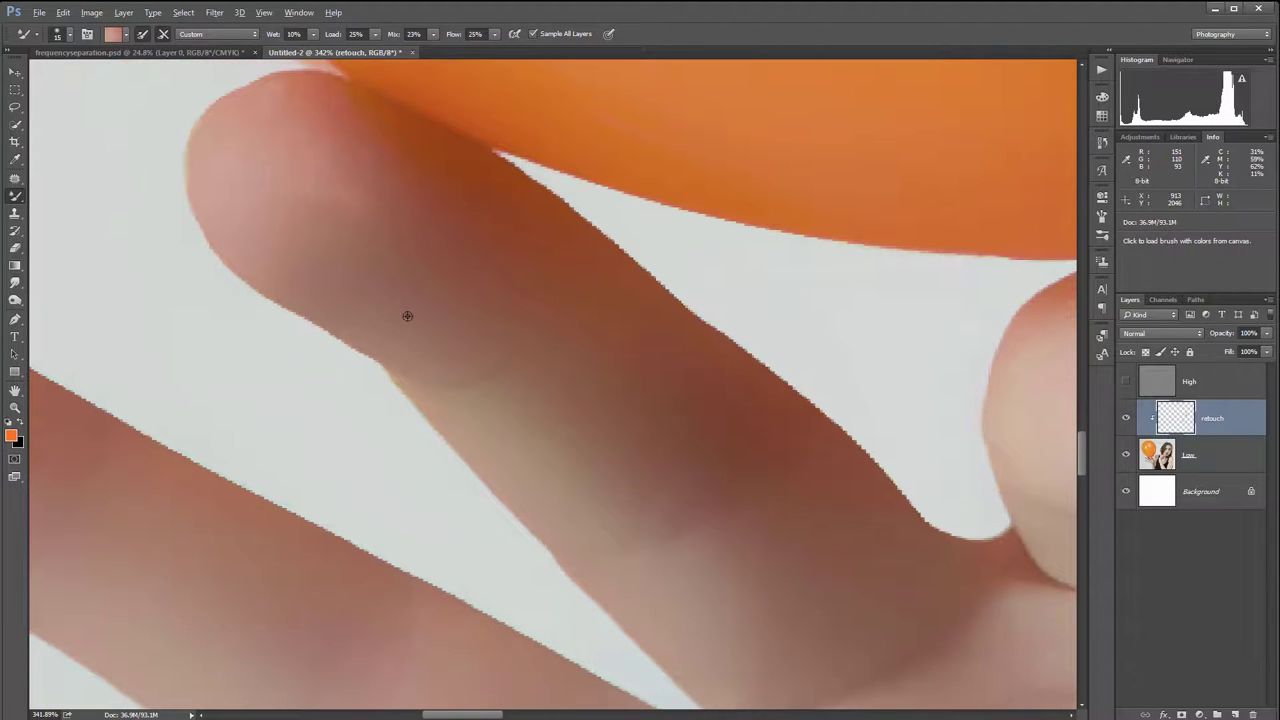
- Sample the balloon's orange and paint down the narrow jagged highlight near its edge
scroll(456, 324, down, 5)
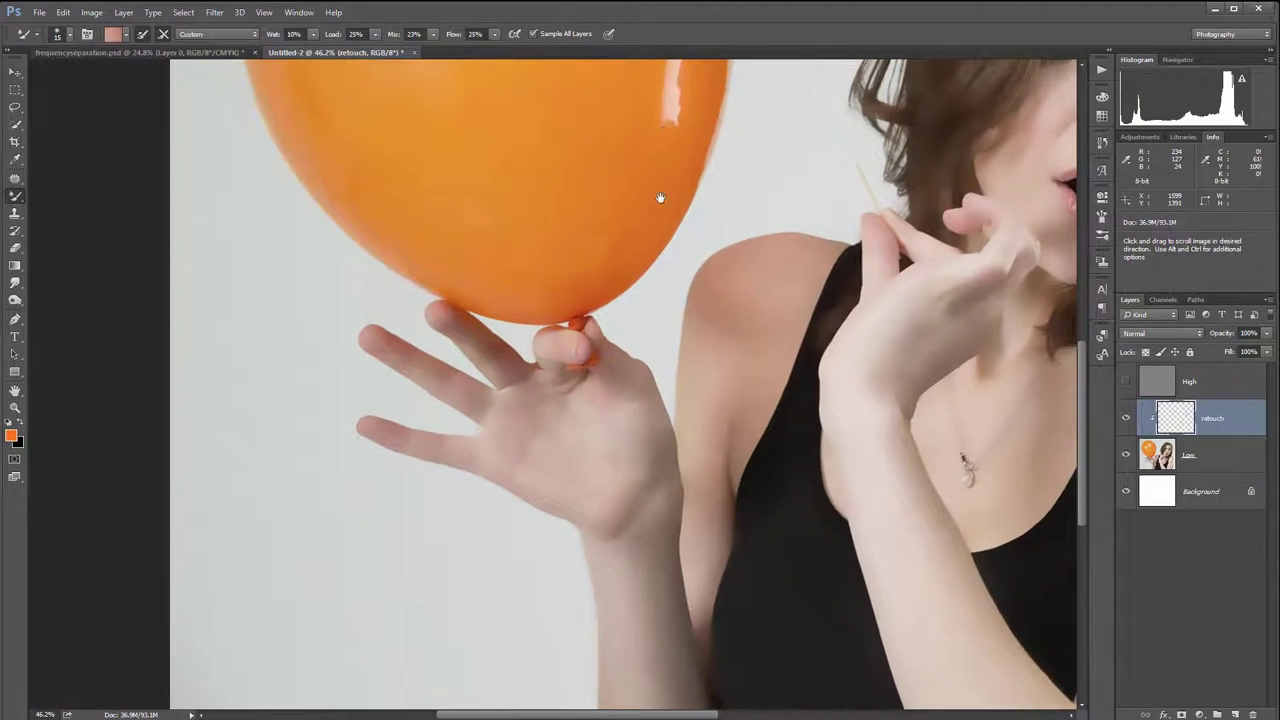
drag(660, 198, 606, 314)
scroll(645, 287, up, 4)
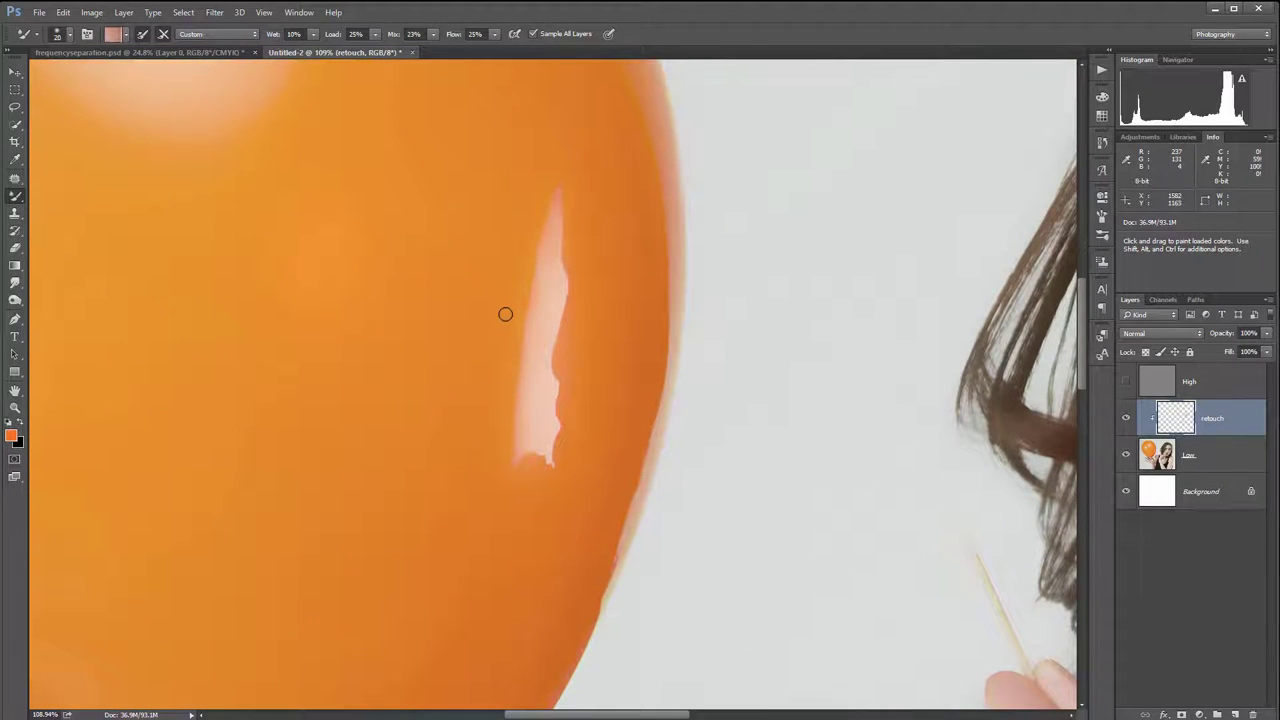
alt+click(503, 194)
mouse_move(569, 168)
mouse_down()
mouse_move(515, 371)
mouse_move(529, 191)
mouse_move(533, 306)
mouse_move(558, 295)
mouse_move(544, 320)
mouse_move(558, 206)
mouse_move(580, 277)
mouse_move(549, 277)
mouse_move(550, 417)
mouse_move(562, 389)
mouse_move(538, 439)
mouse_move(509, 460)
mouse_move(513, 485)
mouse_move(514, 433)
mouse_move(532, 403)
mouse_move(546, 496)
mouse_move(548, 413)
mouse_up()
mouse_move(558, 294)
mouse_down()
mouse_move(528, 354)
mouse_move(505, 361)
mouse_move(534, 223)
mouse_move(535, 352)
mouse_move(570, 286)
mouse_move(551, 400)
mouse_up()
- Soften the small white oval highlight on the balloon with sampled orange, enlarging the brush to 90 px
key(space)
mouse_move(403, 211)
mouse_down()
mouse_move(560, 417)
mouse_move(598, 330)
mouse_up()
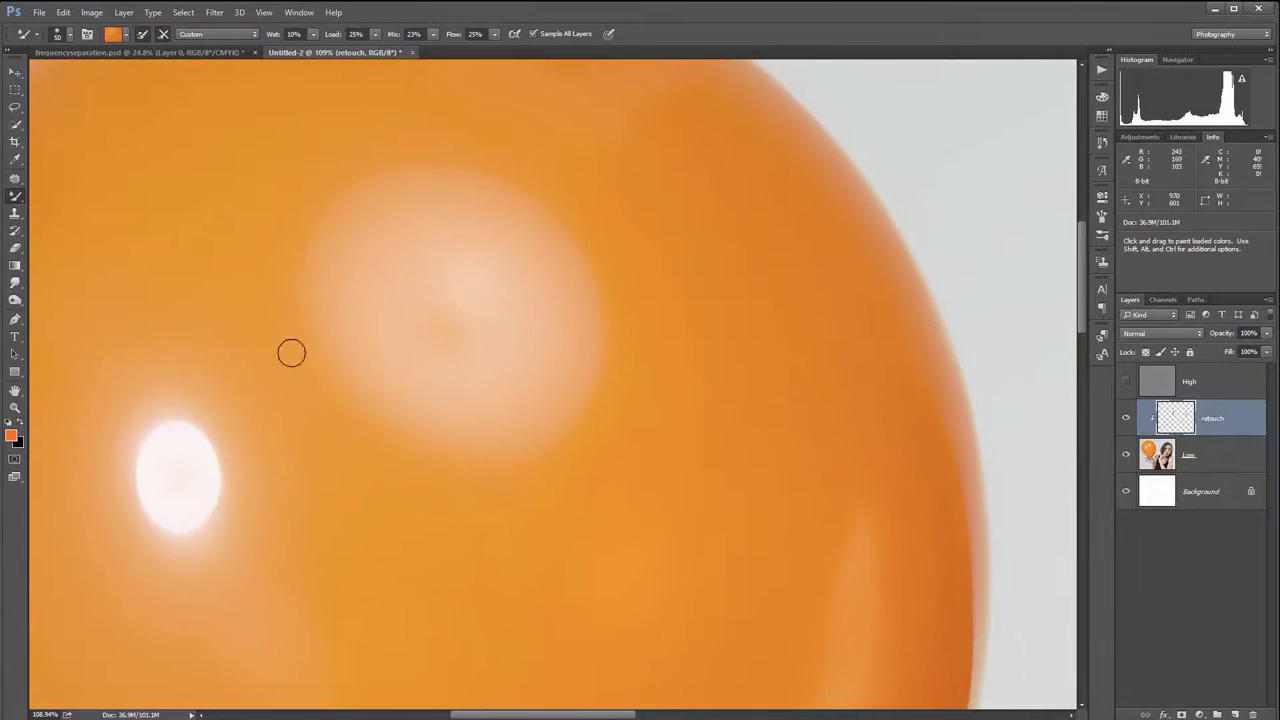
key(space)
mouse_move(384, 495)
mouse_down()
mouse_move(466, 489)
mouse_move(701, 390)
mouse_up()
alt+click(571, 423)
mouse_move(522, 392)
mouse_down()
mouse_move(556, 347)
mouse_move(500, 338)
mouse_move(471, 312)
mouse_move(475, 438)
mouse_move(443, 318)
mouse_move(470, 412)
mouse_move(464, 300)
mouse_move(532, 387)
mouse_move(538, 357)
mouse_move(522, 349)
mouse_move(506, 425)
mouse_move(509, 311)
mouse_move(528, 423)
mouse_move(470, 338)
mouse_move(478, 300)
mouse_move(531, 365)
mouse_move(443, 314)
mouse_move(515, 431)
mouse_up()
key(bracketright)
key(bracketright)
key(bracketright)
key(bracketright)
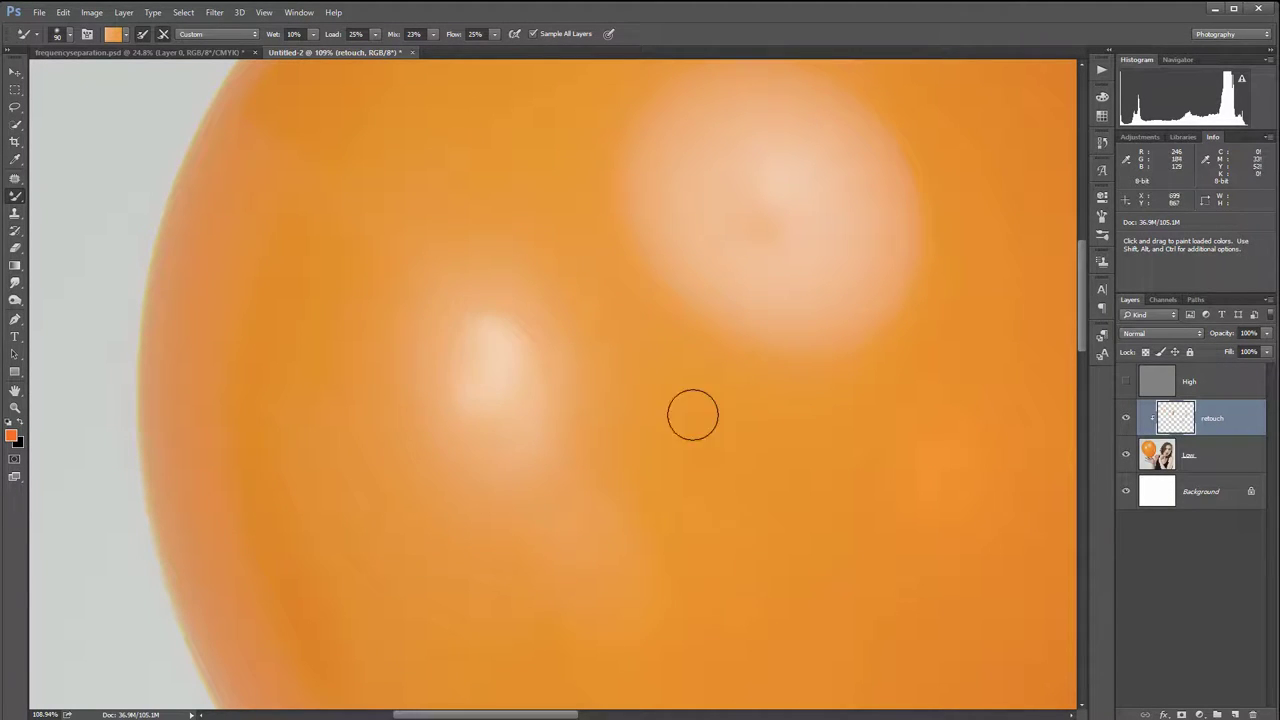
- Blend the edges and center of the large round highlight on the balloon with the 90 px brush
drag(838, 394, 814, 489)
drag(580, 168, 584, 178)
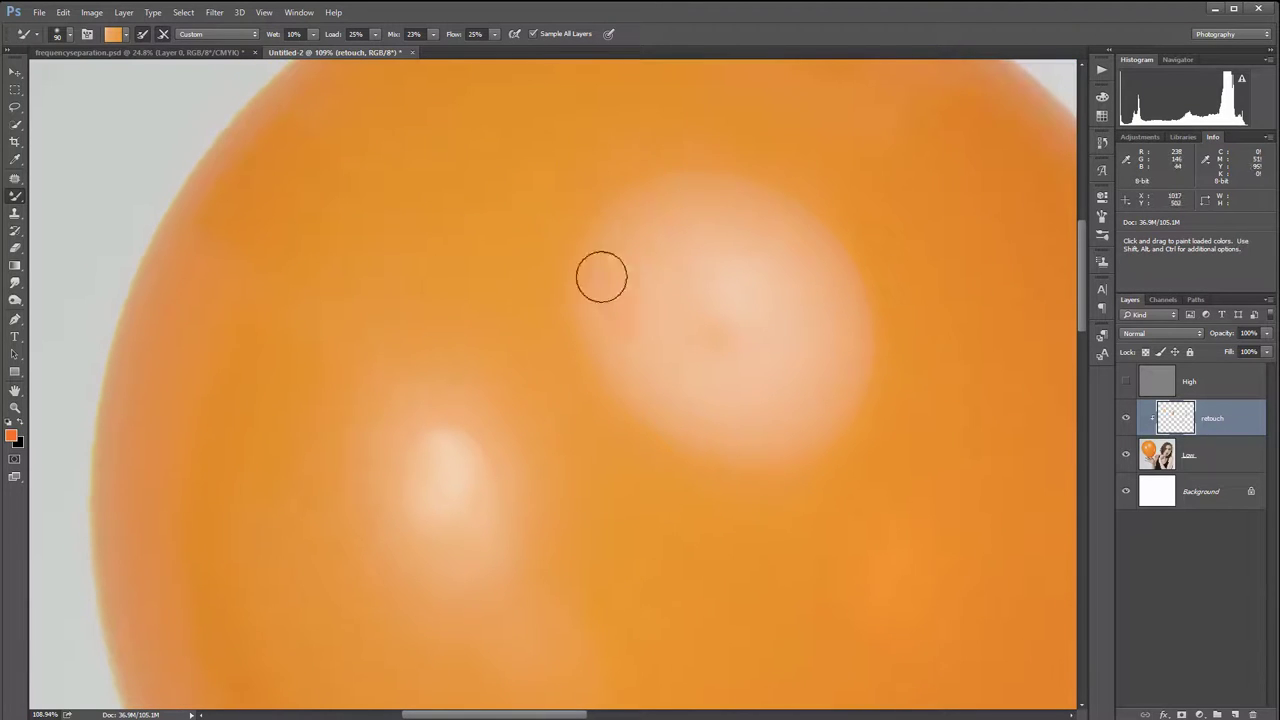
mouse_move(583, 293)
mouse_down()
mouse_move(631, 272)
mouse_move(660, 351)
mouse_move(703, 324)
mouse_move(708, 278)
mouse_move(751, 196)
mouse_up()
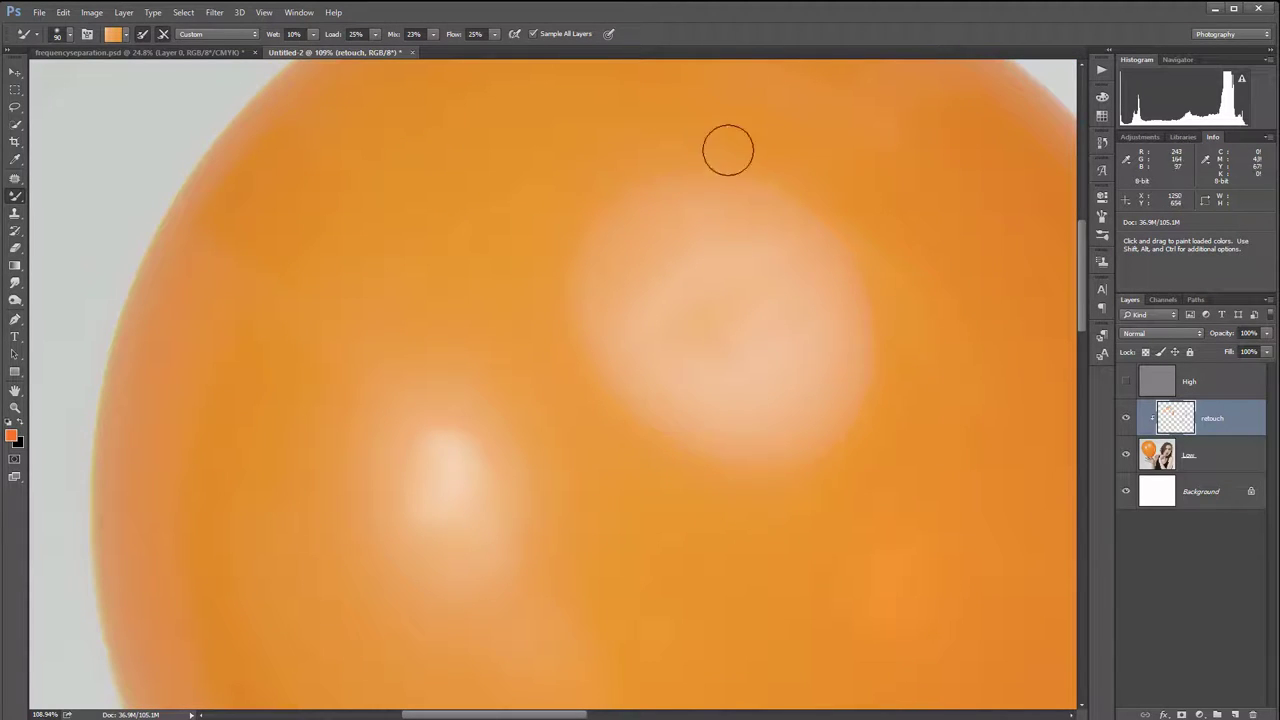
mouse_move(820, 356)
mouse_down()
mouse_move(636, 299)
mouse_move(699, 183)
mouse_move(768, 449)
mouse_move(577, 292)
mouse_move(718, 426)
mouse_move(615, 165)
mouse_move(598, 377)
mouse_up()
- Review the retouch on the whole image and check the available brush tools, keeping the Mixer Brush Tool
scroll(600, 376, down, 14)
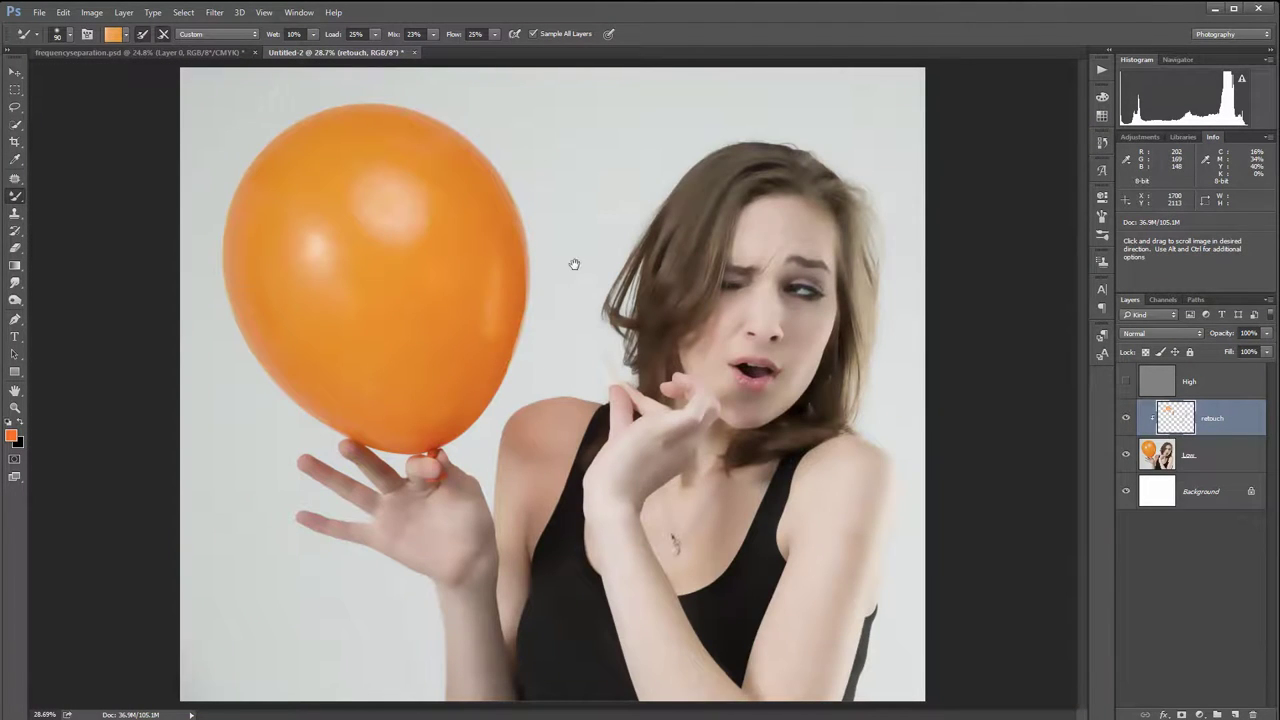
scroll(614, 338, down, 1)
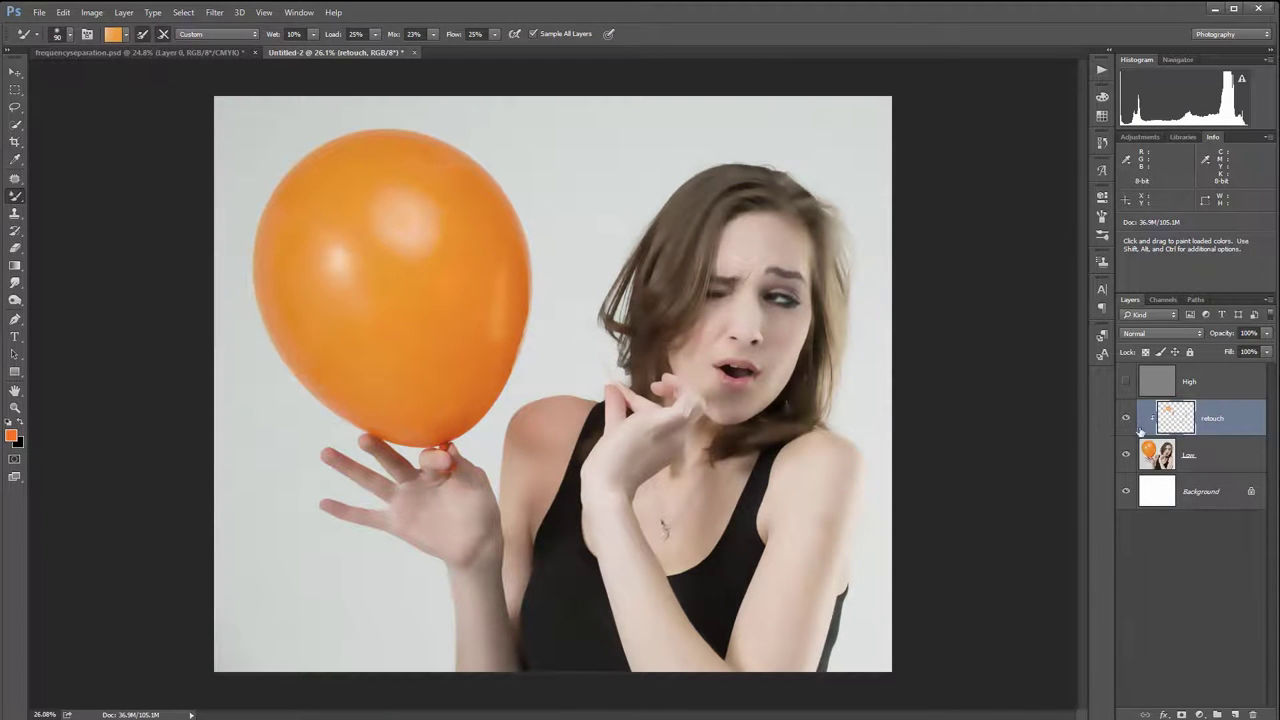
right_click(19, 194)
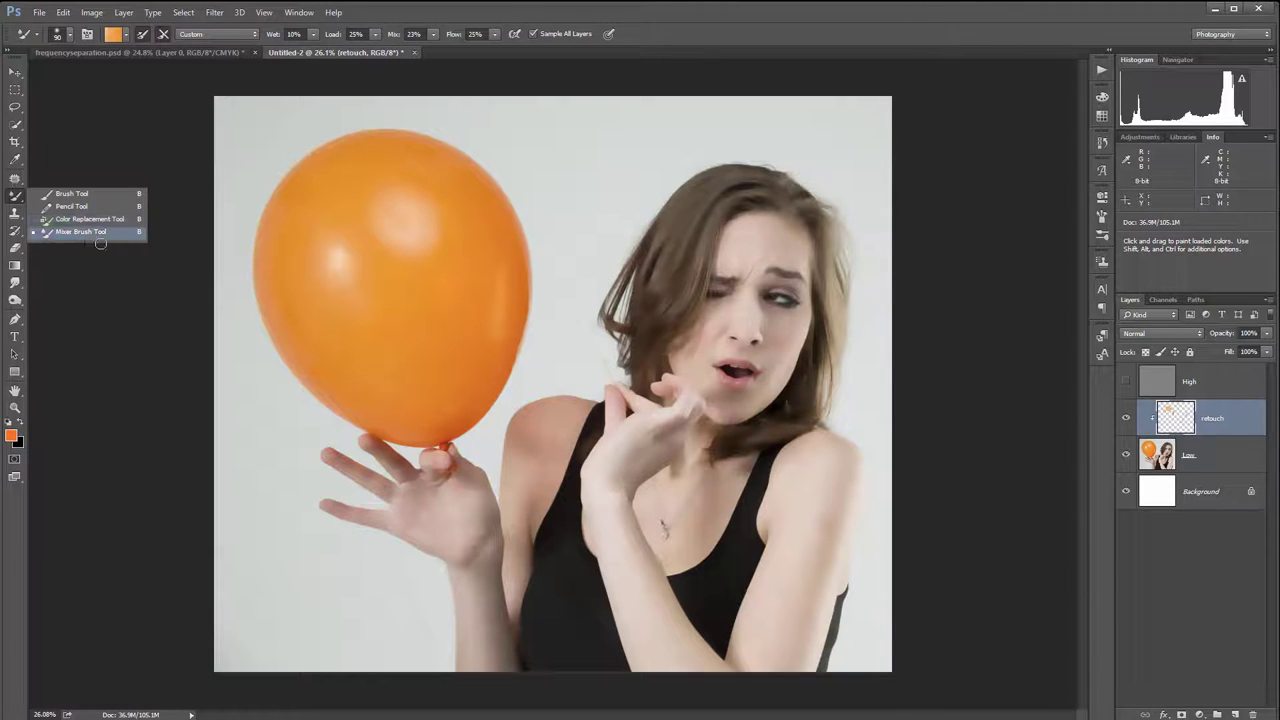
click(107, 90)
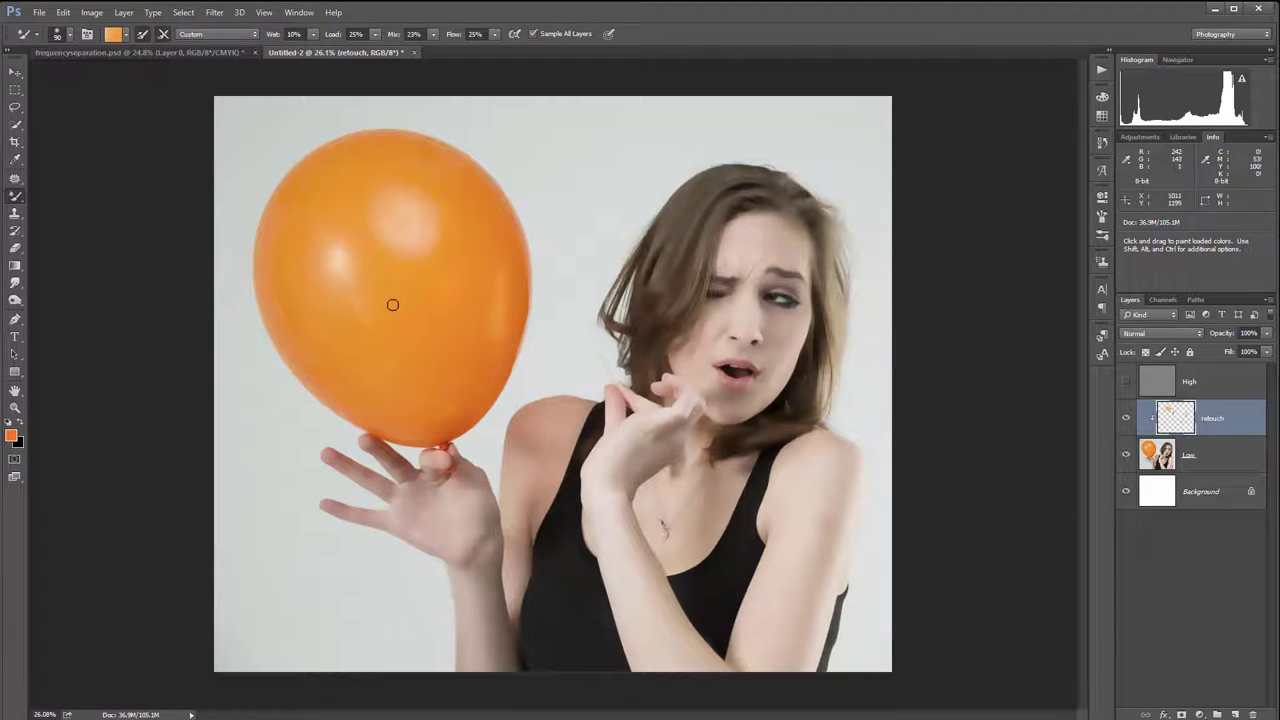
- Hide the Low layer, show the High layer and select it for work on the face texture
key(alt)
click(1127, 456)
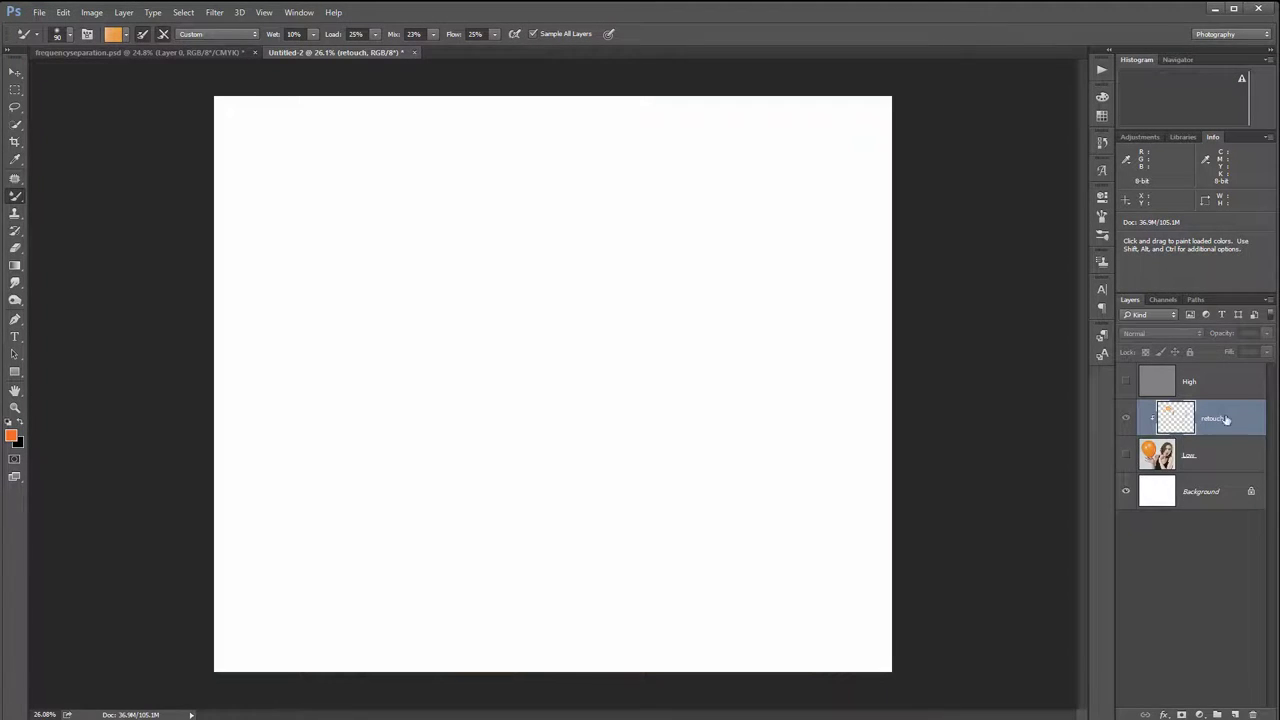
click(1126, 383)
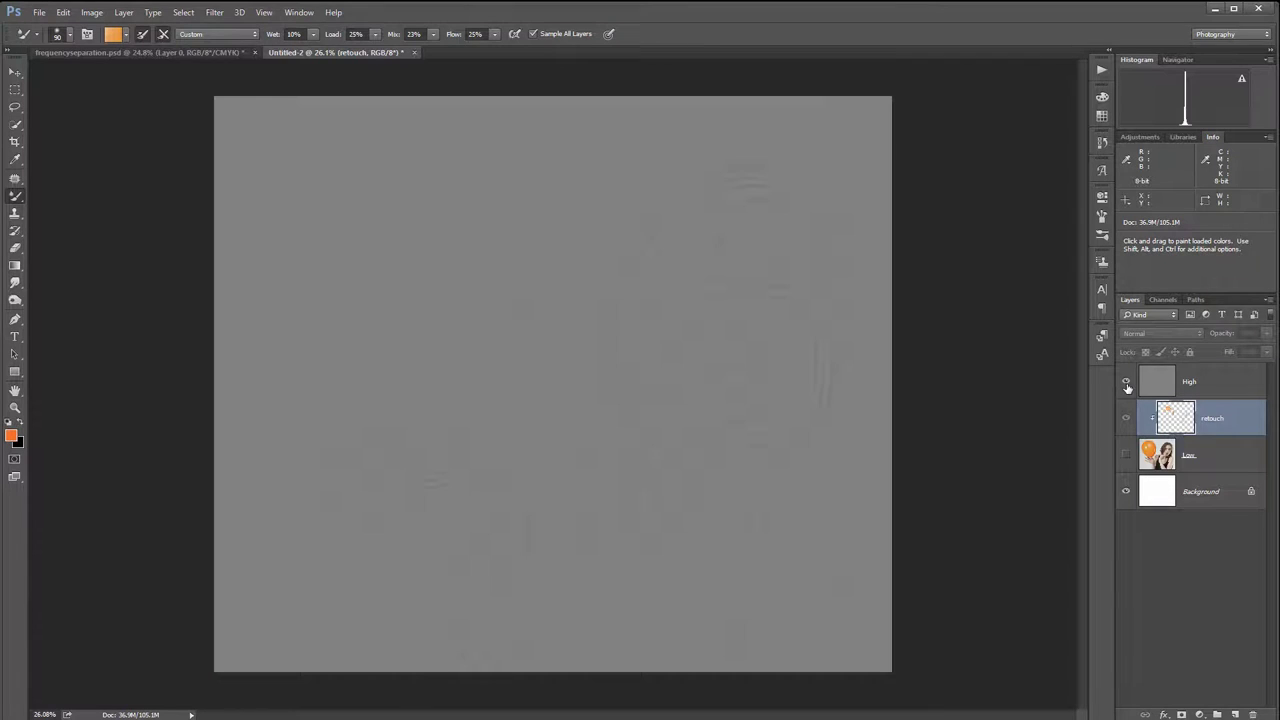
click(1240, 388)
scroll(775, 322, up, 5)
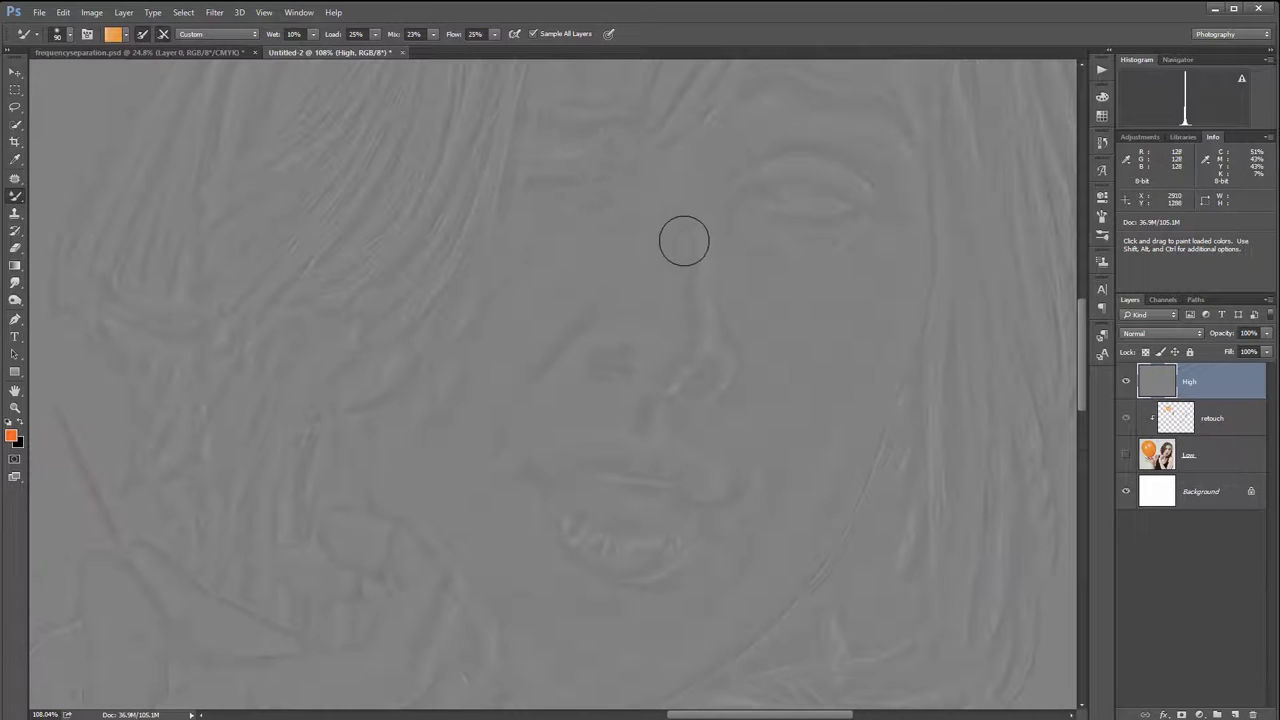
- Add a Curves adjustment layer above High and set its blend mode to Overlay
click(1198, 714)
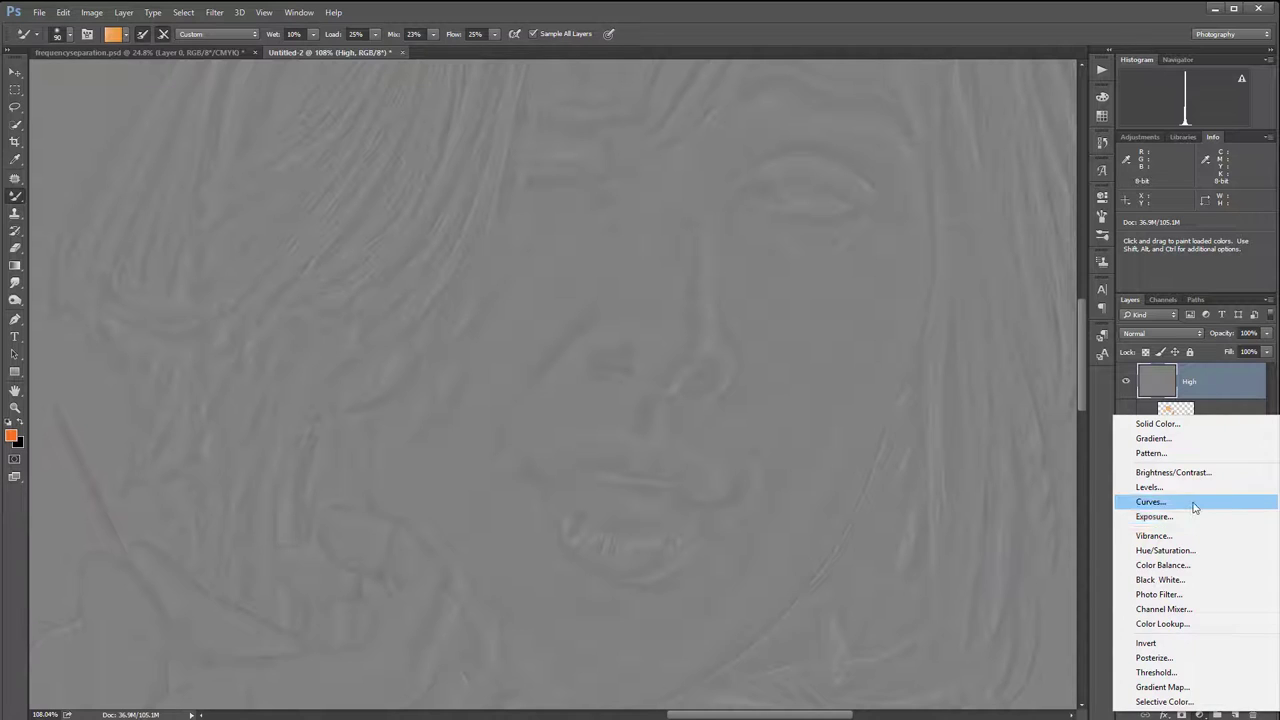
click(1150, 502)
click(1182, 334)
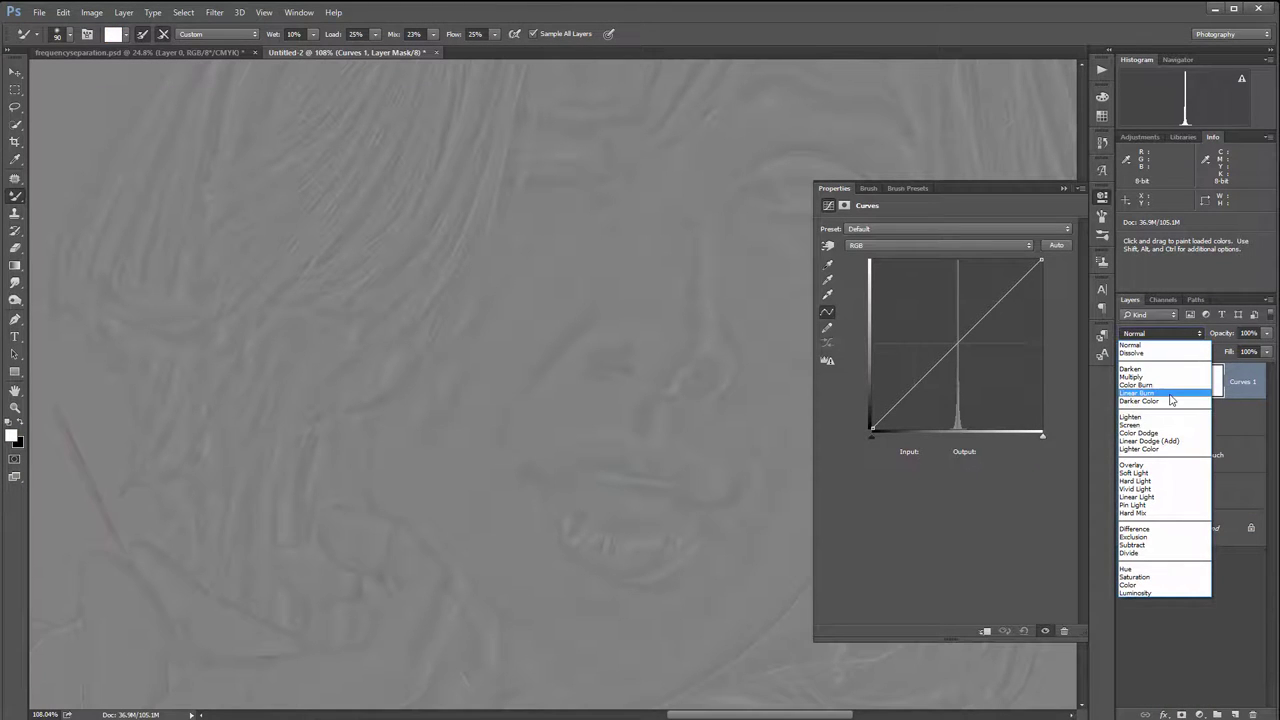
click(1170, 467)
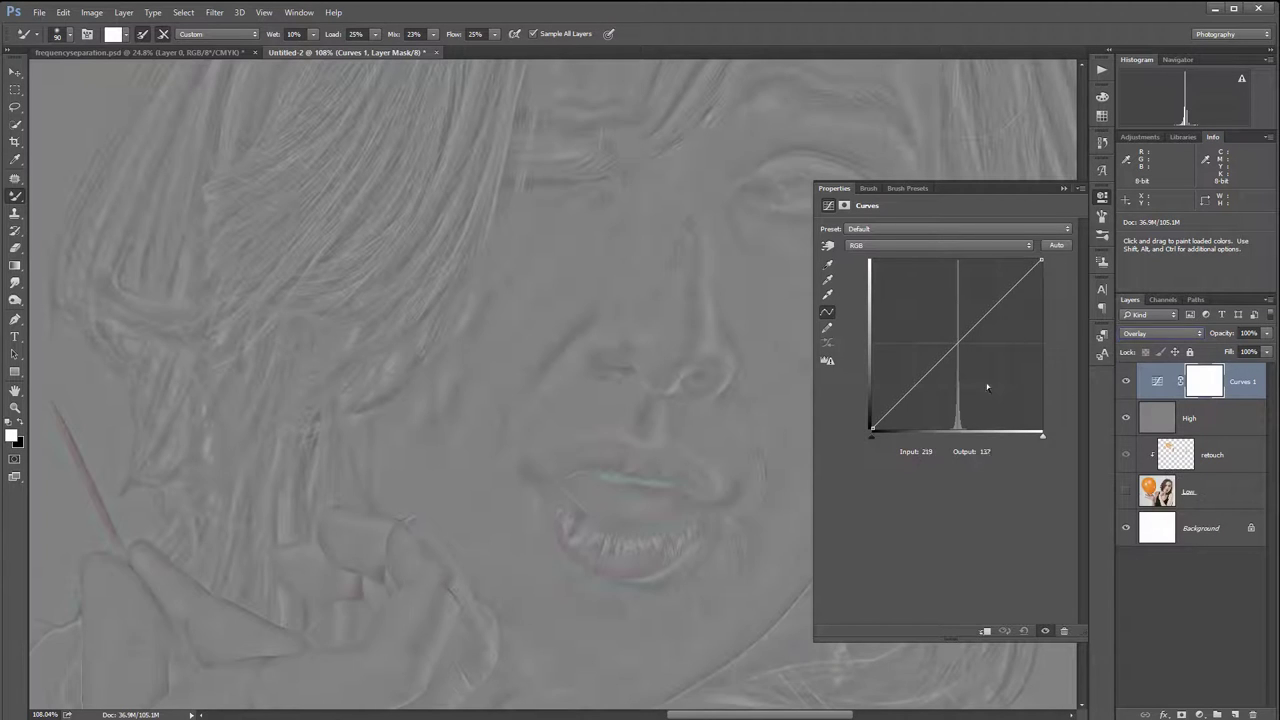
- Steepen the curve with the black point at input 68 and the white point at input 190, and compare its effect off and on
drag(872, 428, 917, 430)
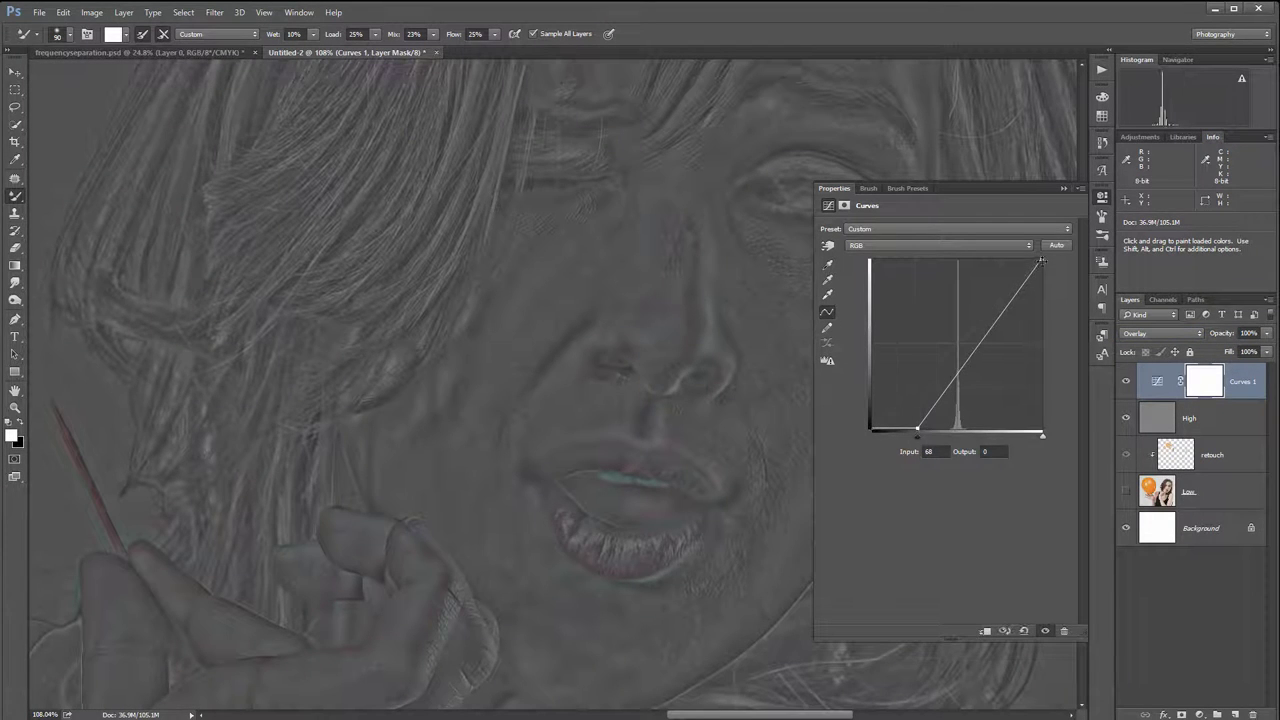
drag(1041, 260, 998, 261)
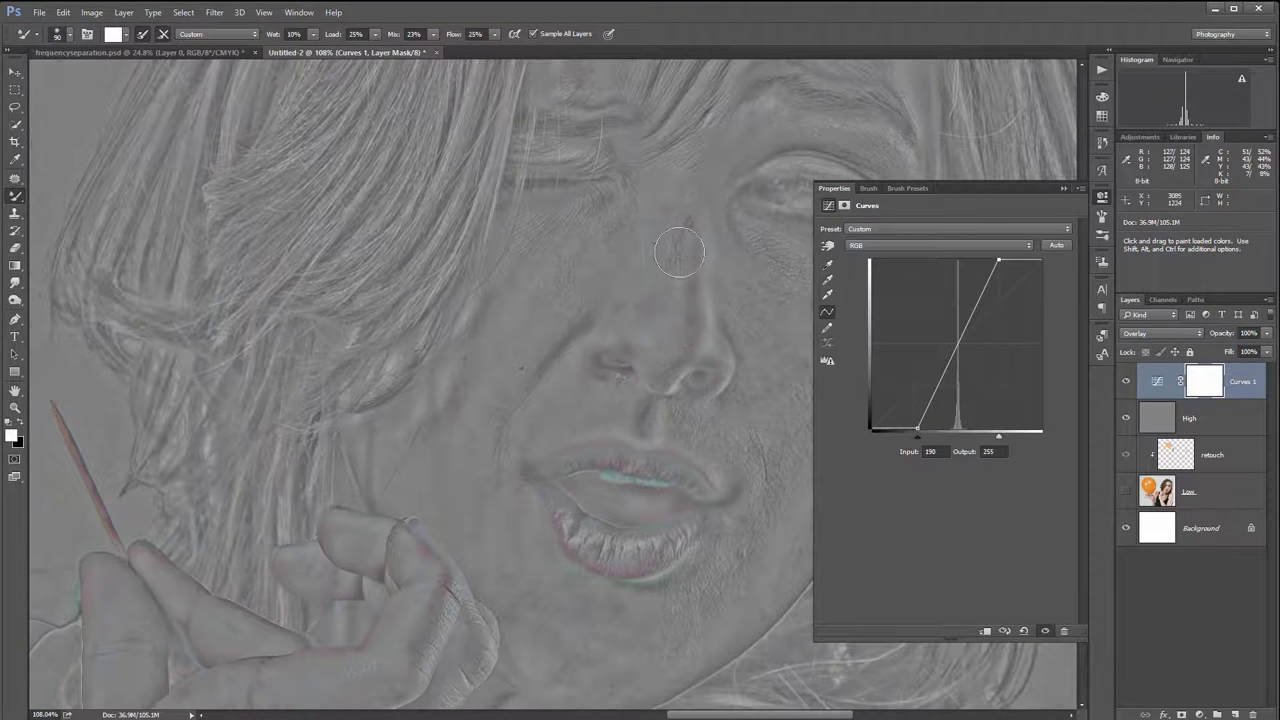
click(1126, 381)
click(1126, 381)
- Add a new layer named "retouch" directly above High and clip it to High
click(1226, 422)
click(1101, 198)
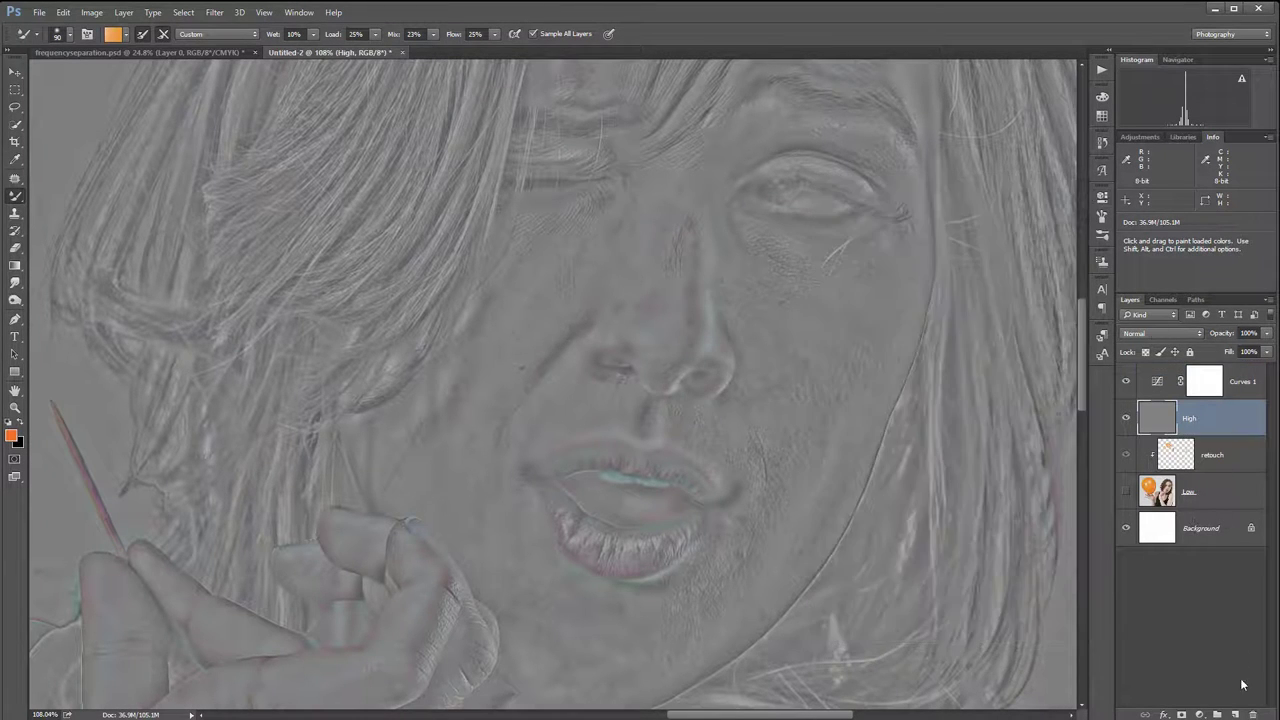
click(1236, 714)
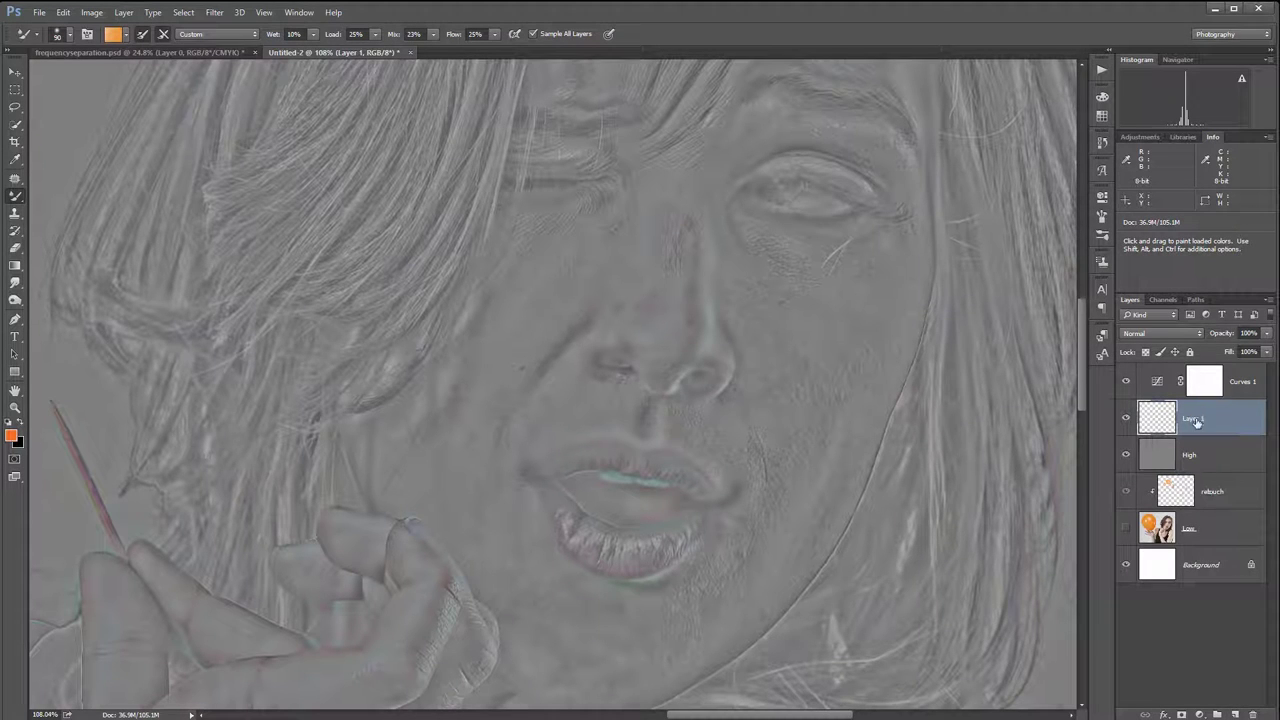
double_click(1196, 420)
key(Return)
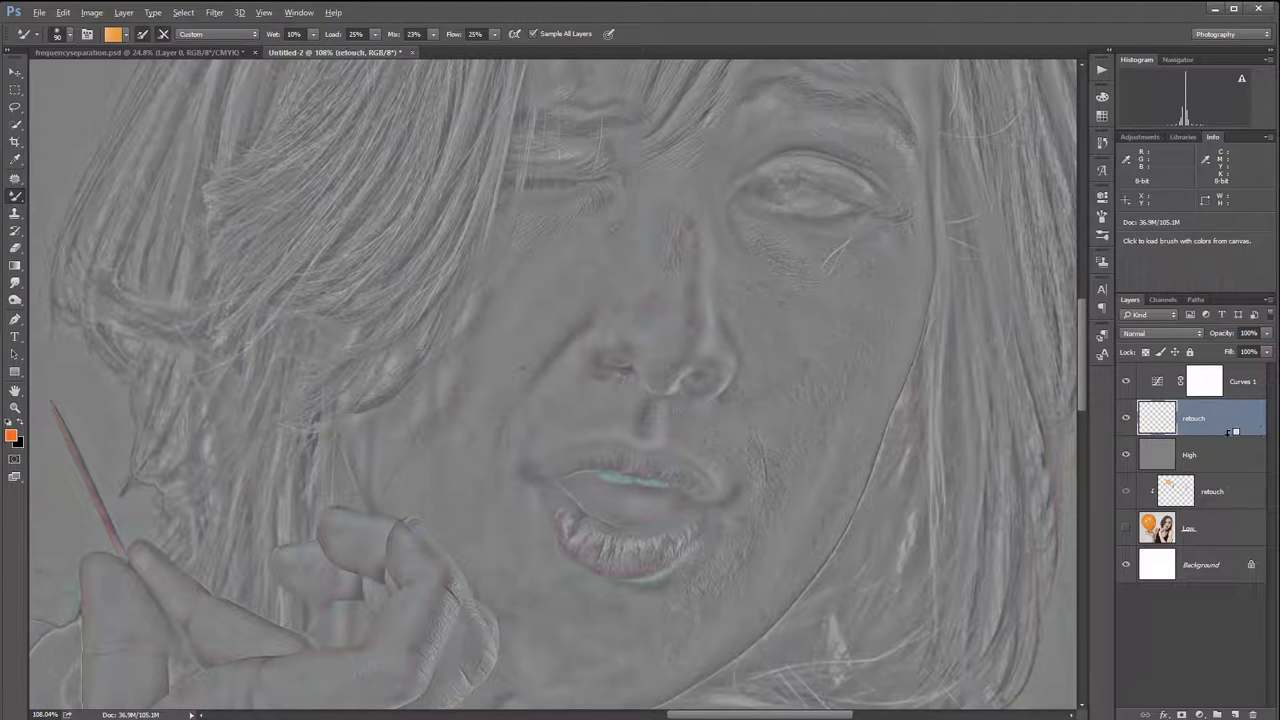
alt+click(1227, 433)
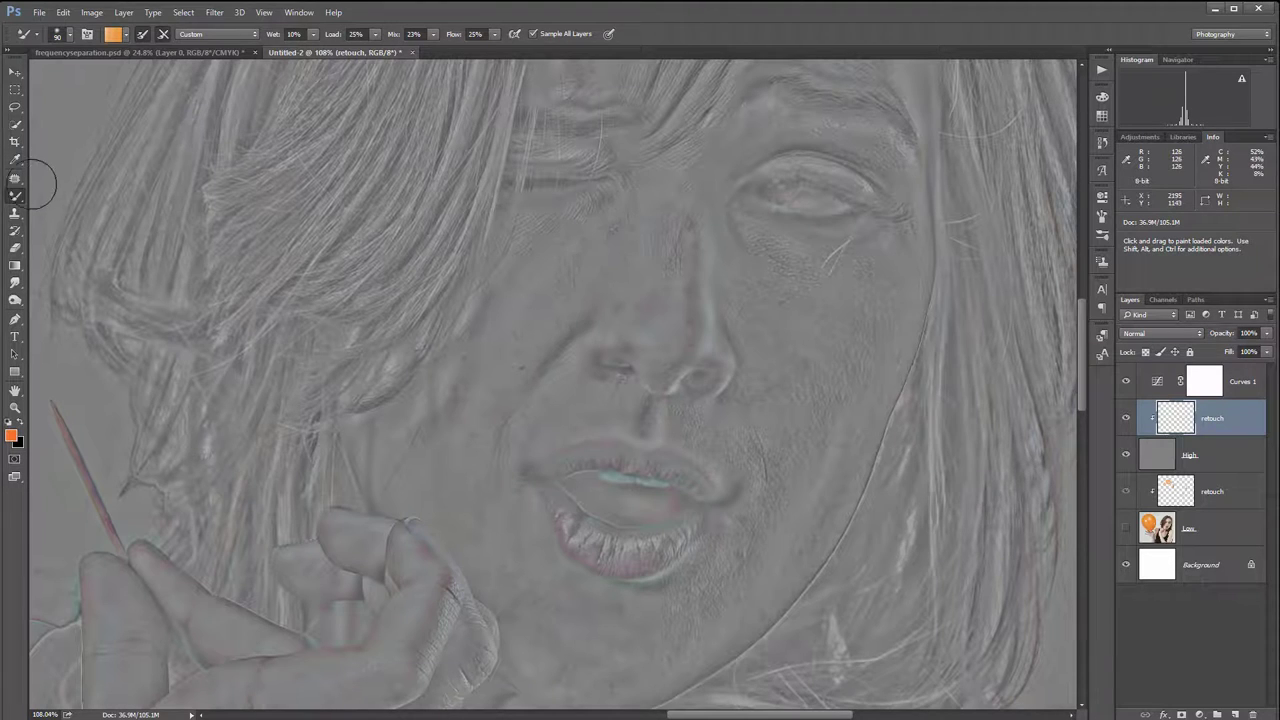
- Set the Clone Stamp to 100% opacity and check the nose texture with the Curves layer off and on
click(15, 213)
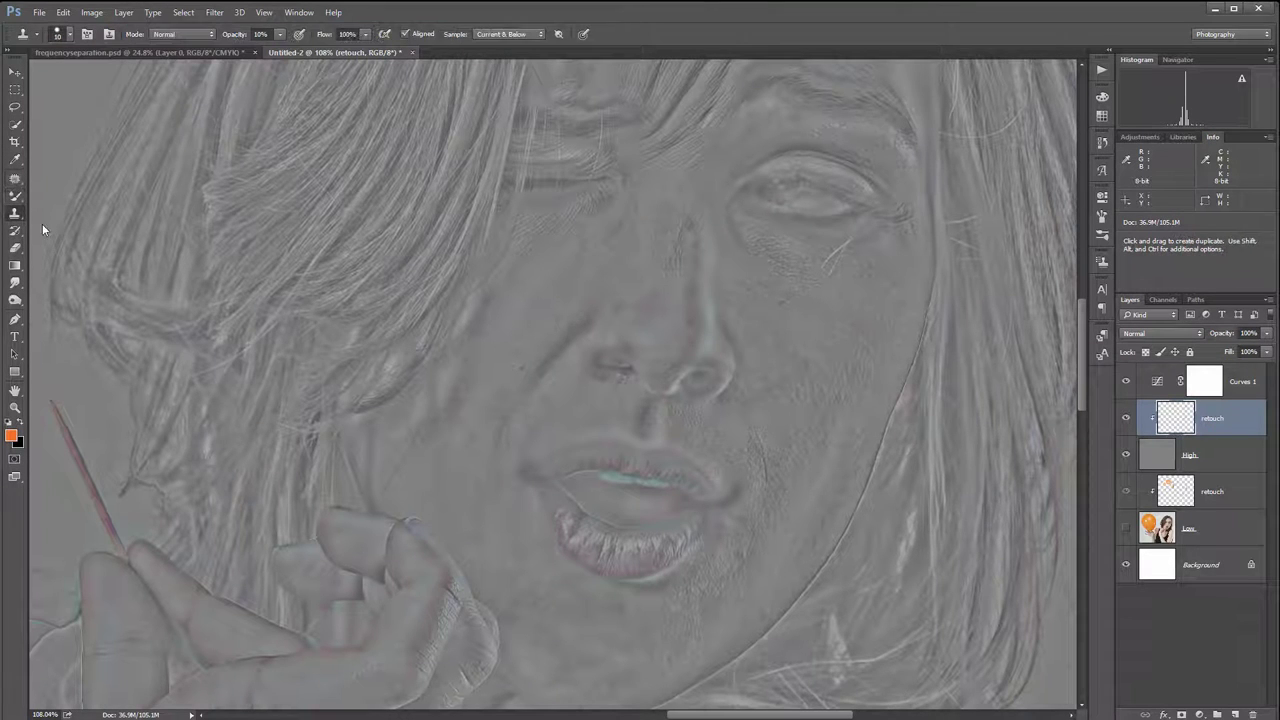
right_click(539, 289)
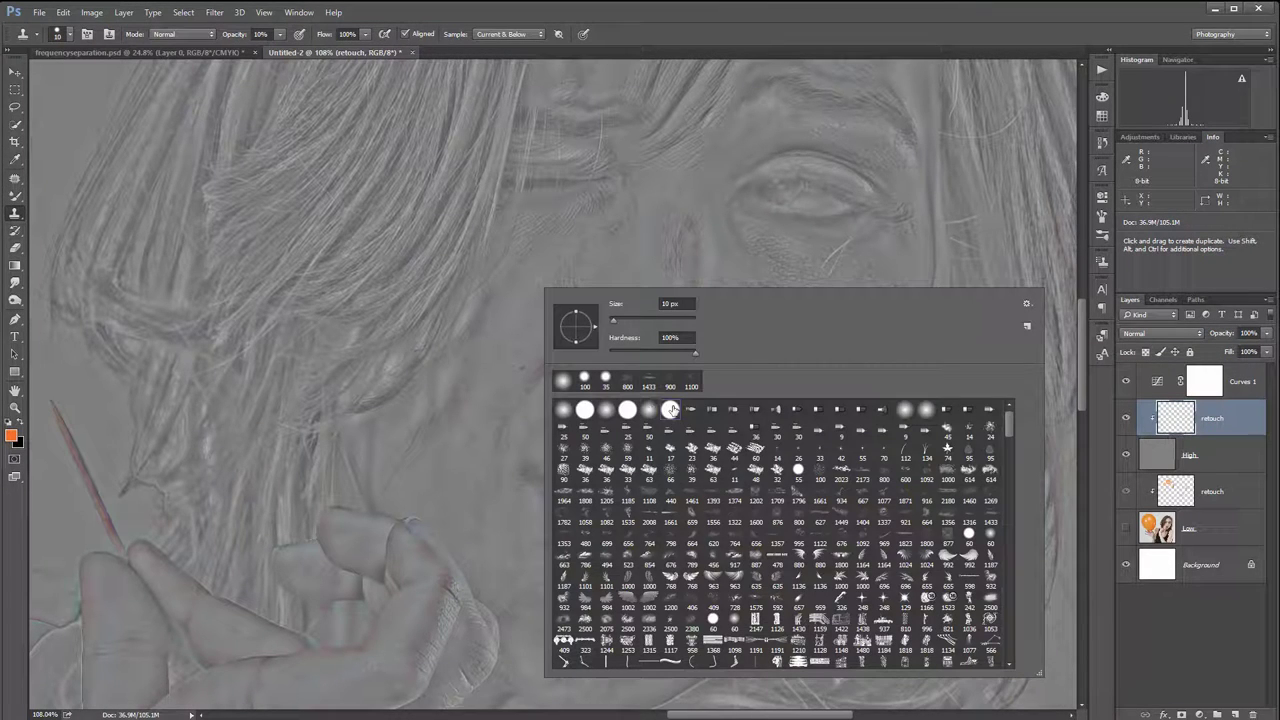
click(280, 37)
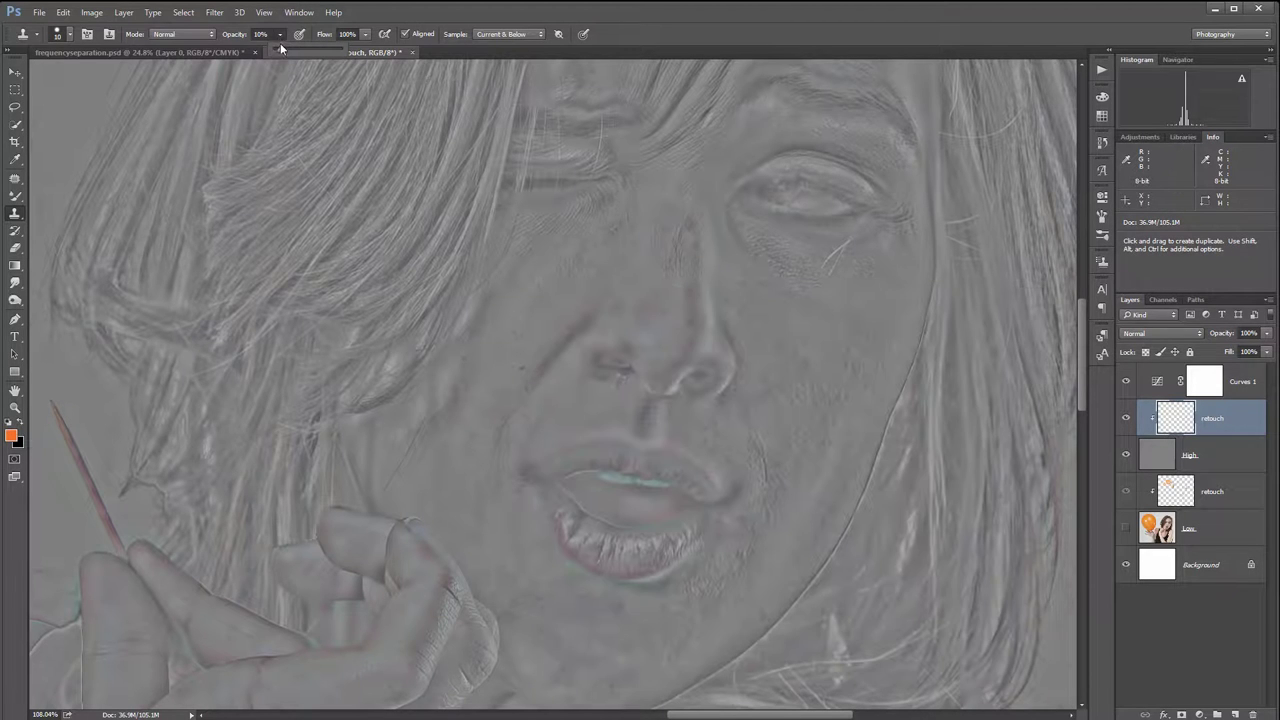
drag(279, 48, 367, 50)
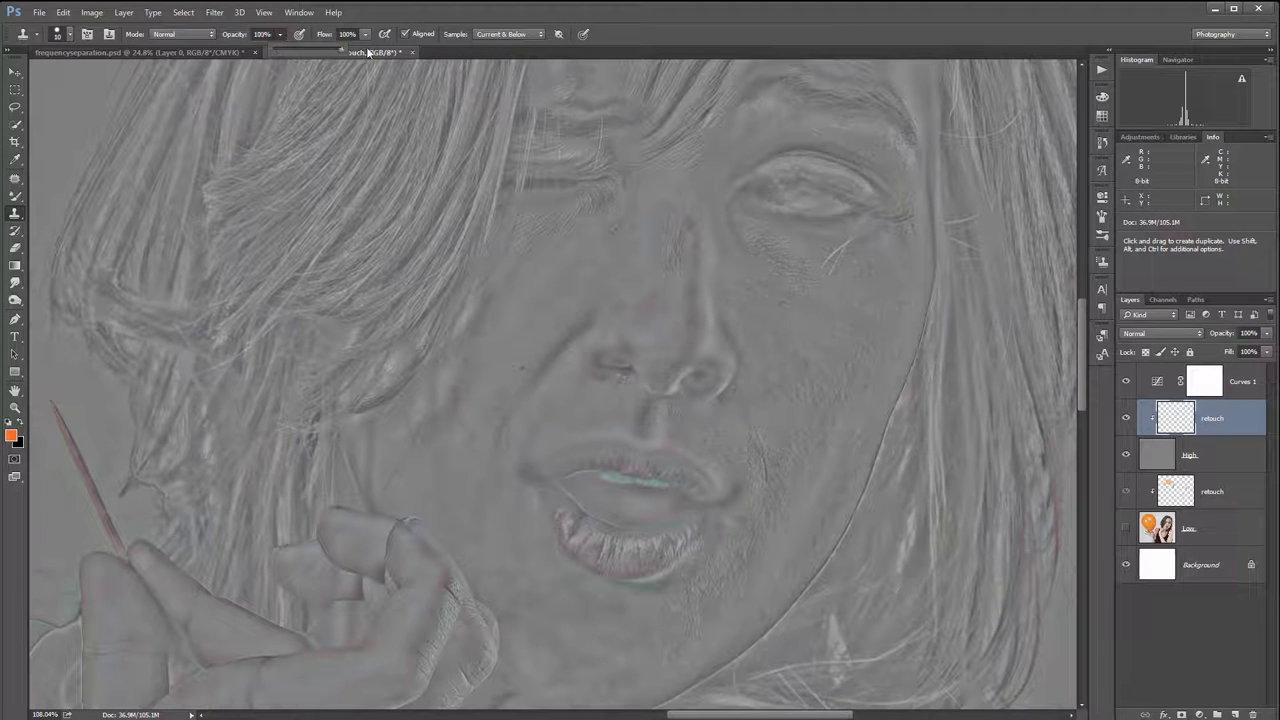
click(672, 44)
scroll(627, 230, up, 5)
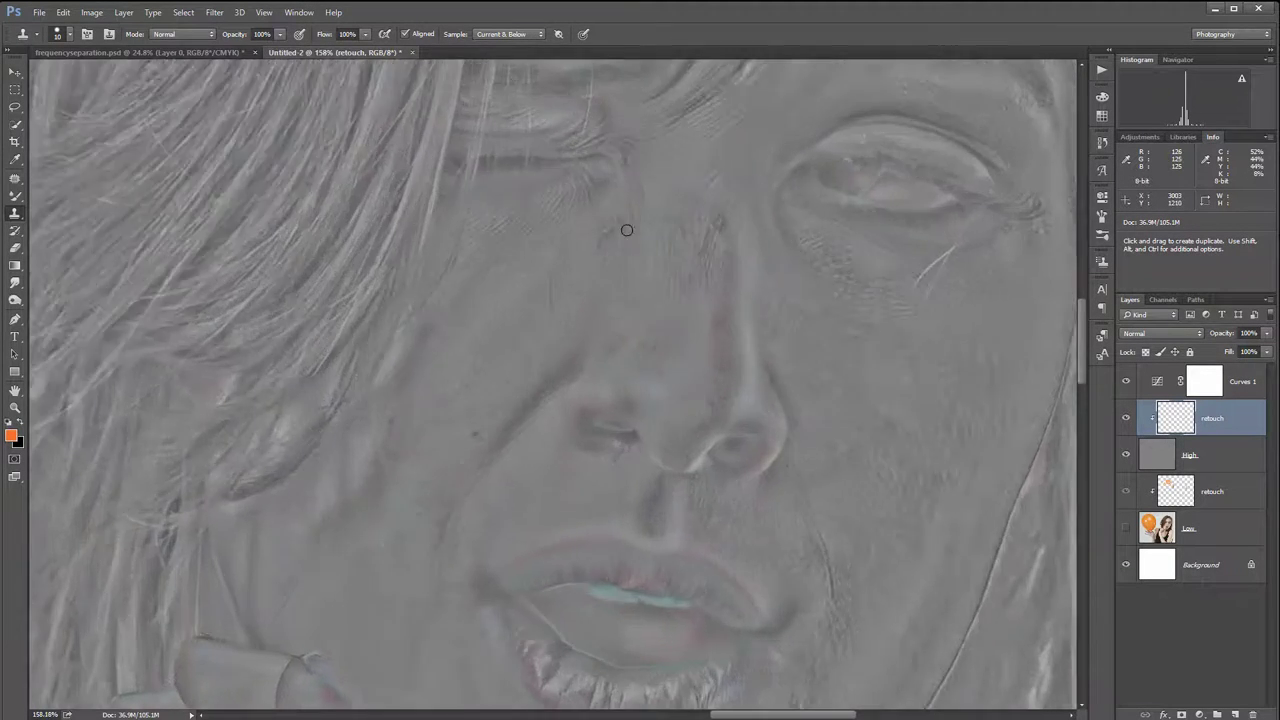
scroll(614, 242, up, 1)
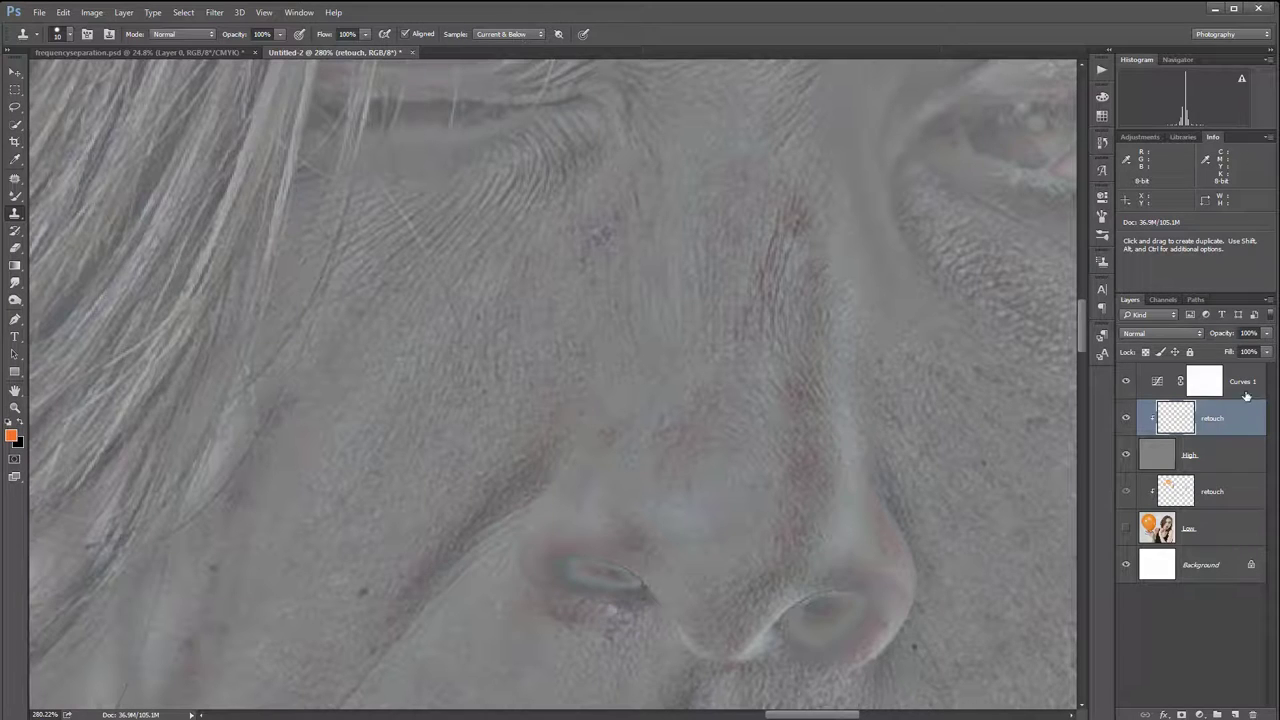
click(1127, 382)
click(1127, 382)
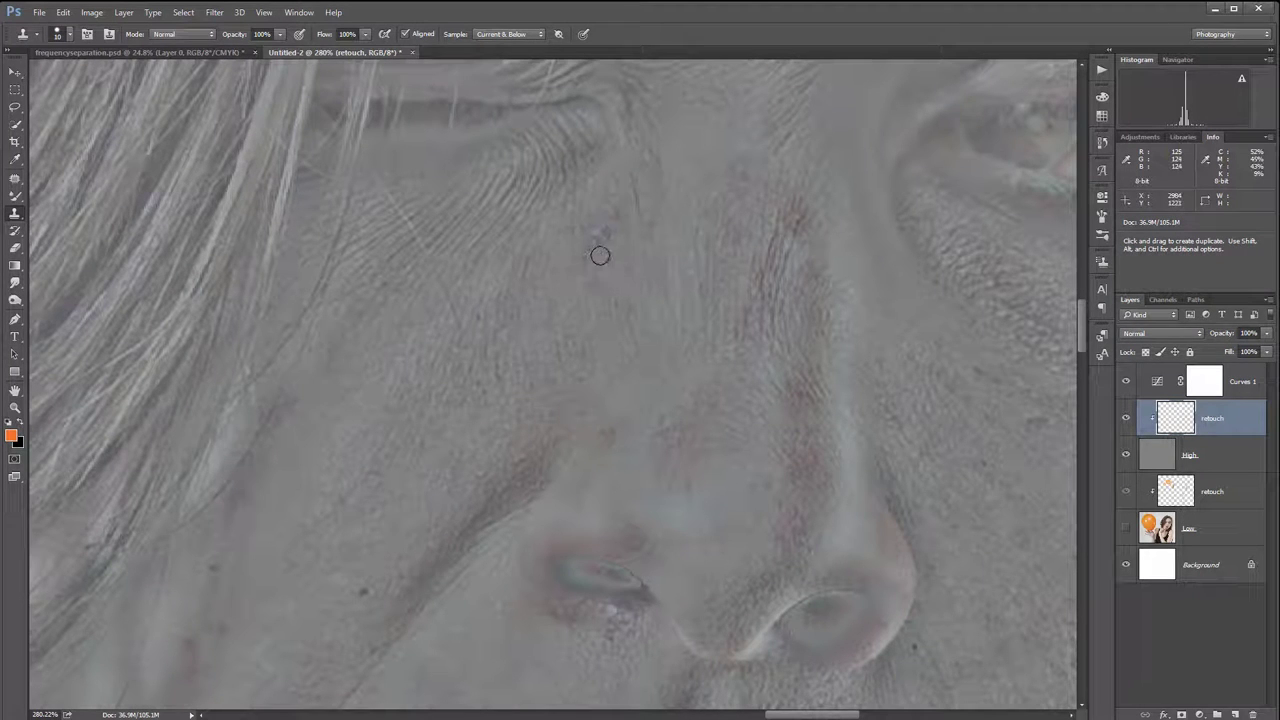
- Clone clean skin texture over the blemish beside the nose bridge and the small dark spot on the cheek
alt+click(565, 299)
click(584, 263)
alt+click(574, 305)
mouse_move(600, 228)
mouse_down()
mouse_move(575, 304)
mouse_move(615, 220)
mouse_up()
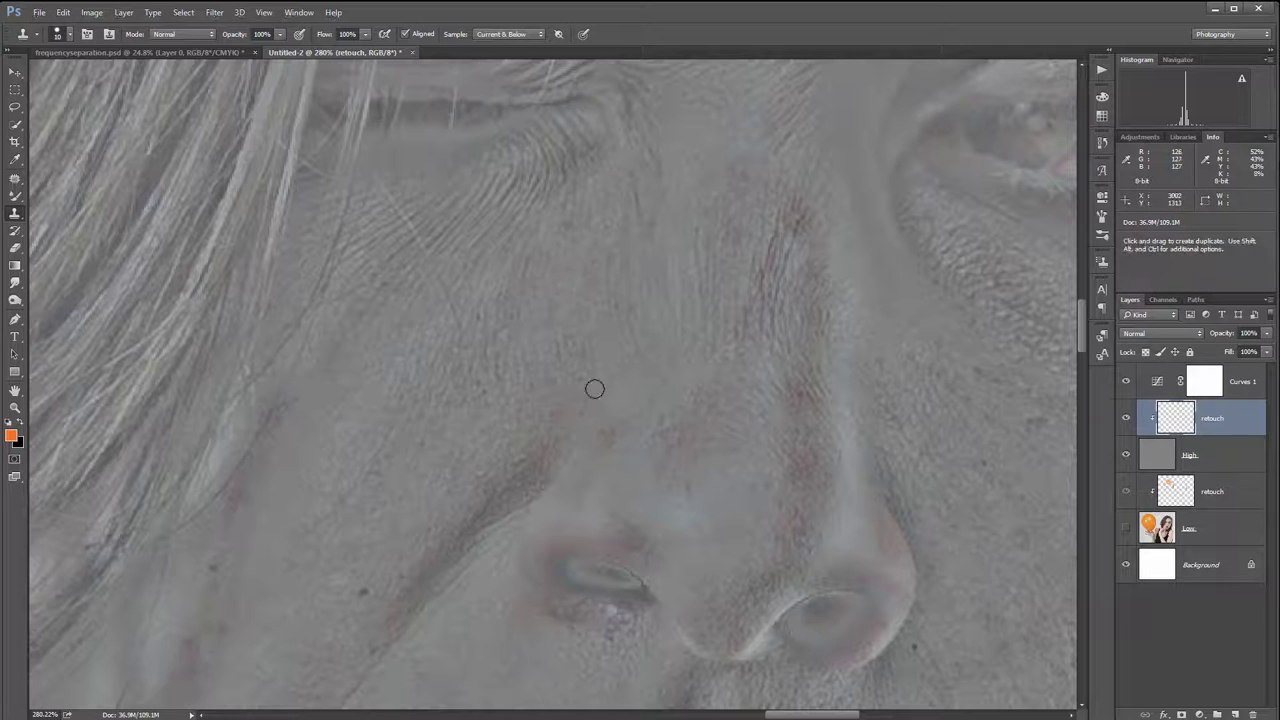
alt+click(335, 561)
click(363, 592)
- Clone nearby skin texture over the light, rough flecks just below the nostril of the shaded side
key(j)
alt+click(556, 601)
drag(581, 611, 566, 618)
alt+click(570, 609)
click(619, 614)
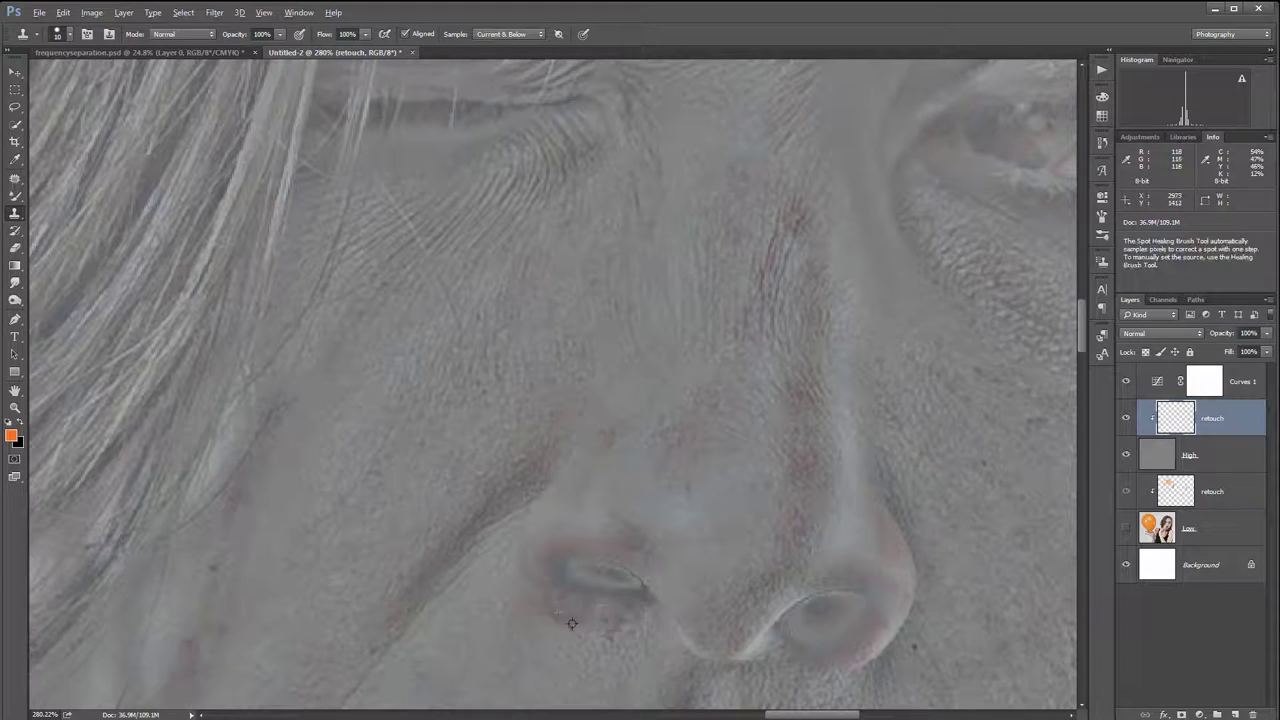
alt+click(578, 627)
click(614, 621)
alt+click(594, 605)
mouse_move(618, 611)
mouse_down()
mouse_move(599, 606)
mouse_move(622, 602)
mouse_up()
alt+click(598, 604)
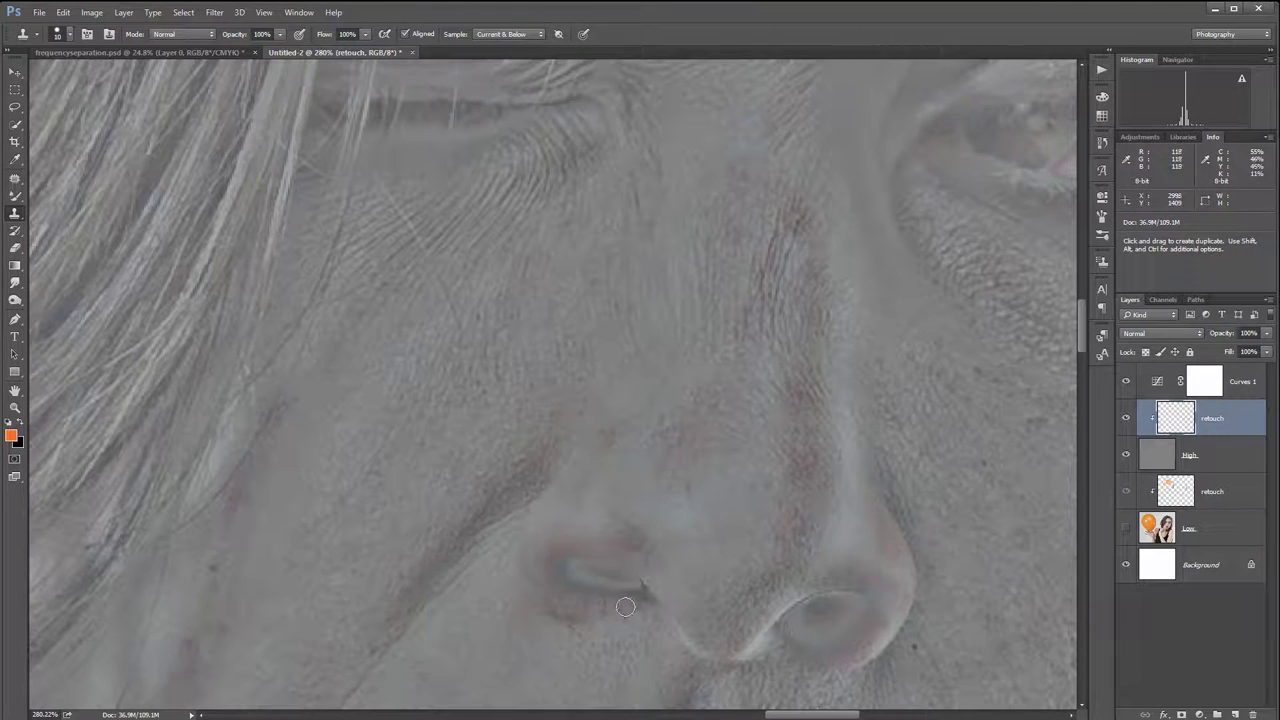
- Clone clean skin texture over the uneven spots on the upper nose bridge between the eyes
drag(786, 649, 643, 477)
drag(835, 397, 689, 534)
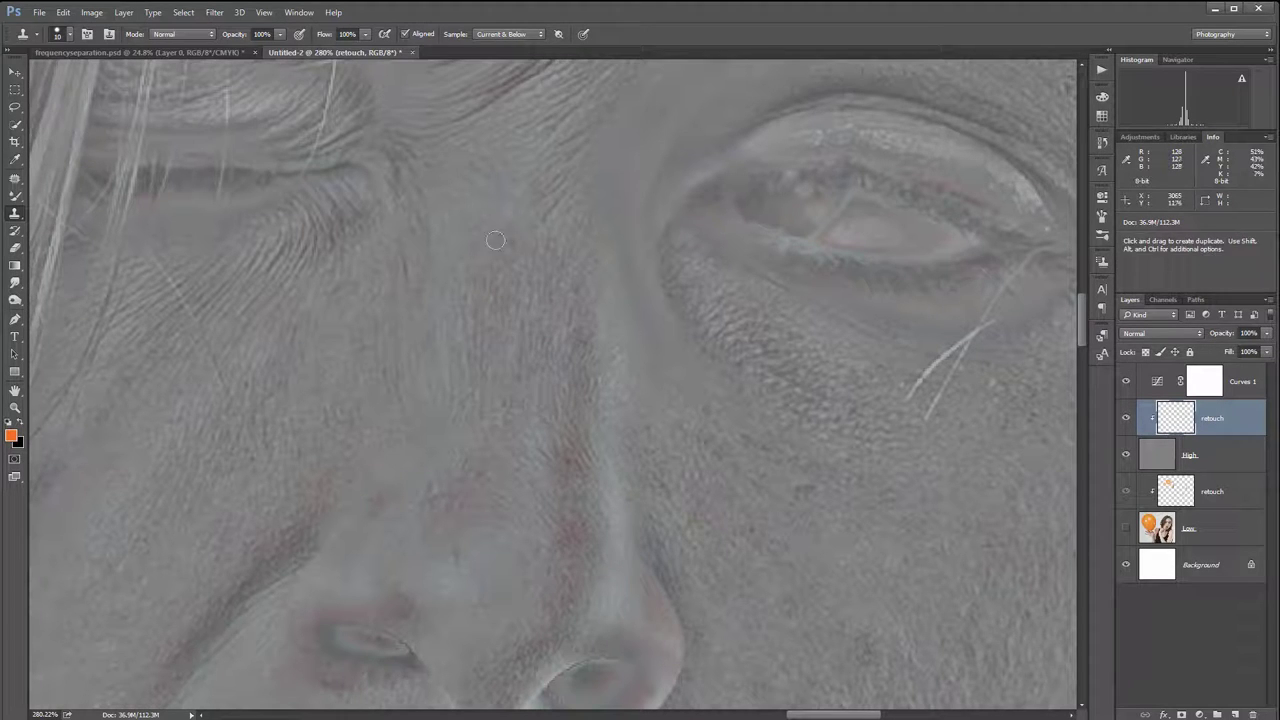
alt+click(507, 190)
click(511, 234)
alt+click(488, 265)
alt+click(447, 243)
drag(508, 241, 576, 284)
- Clone out the two bright stray hairs on the skin beneath the open eye
mouse_move(776, 555)
mouse_down()
mouse_move(586, 454)
mouse_move(688, 470)
mouse_up()
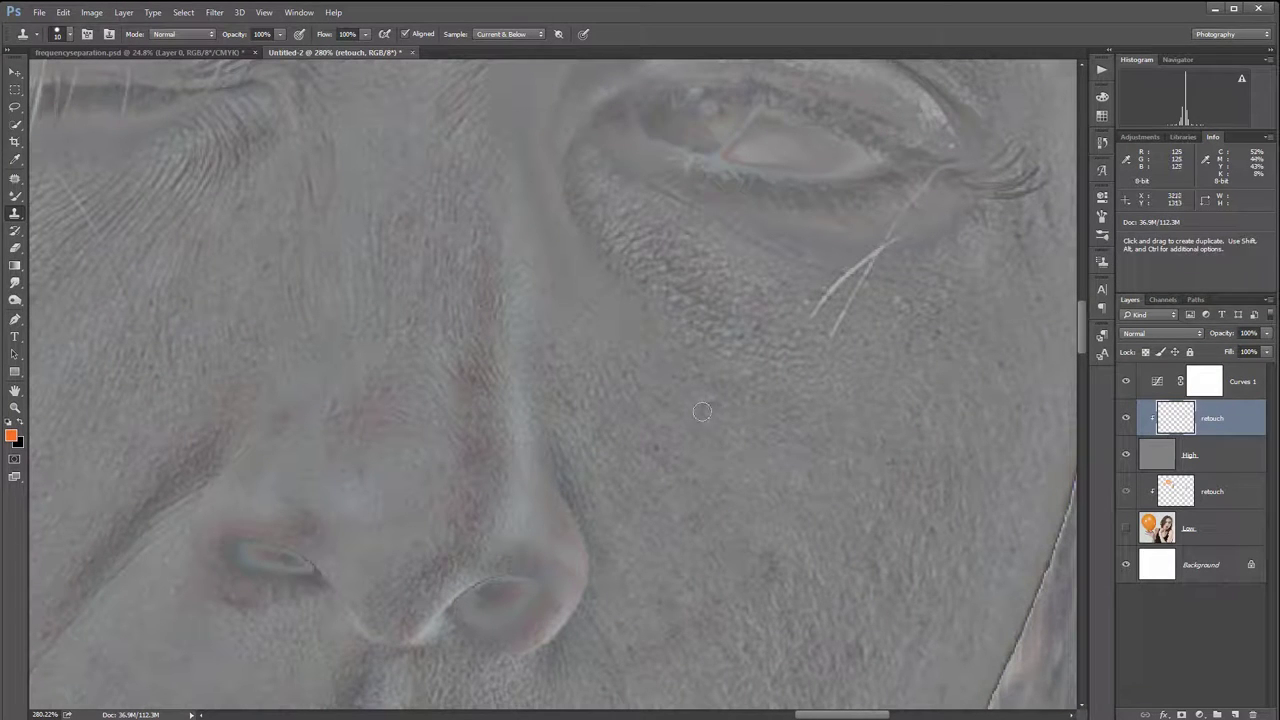
drag(914, 394, 797, 513)
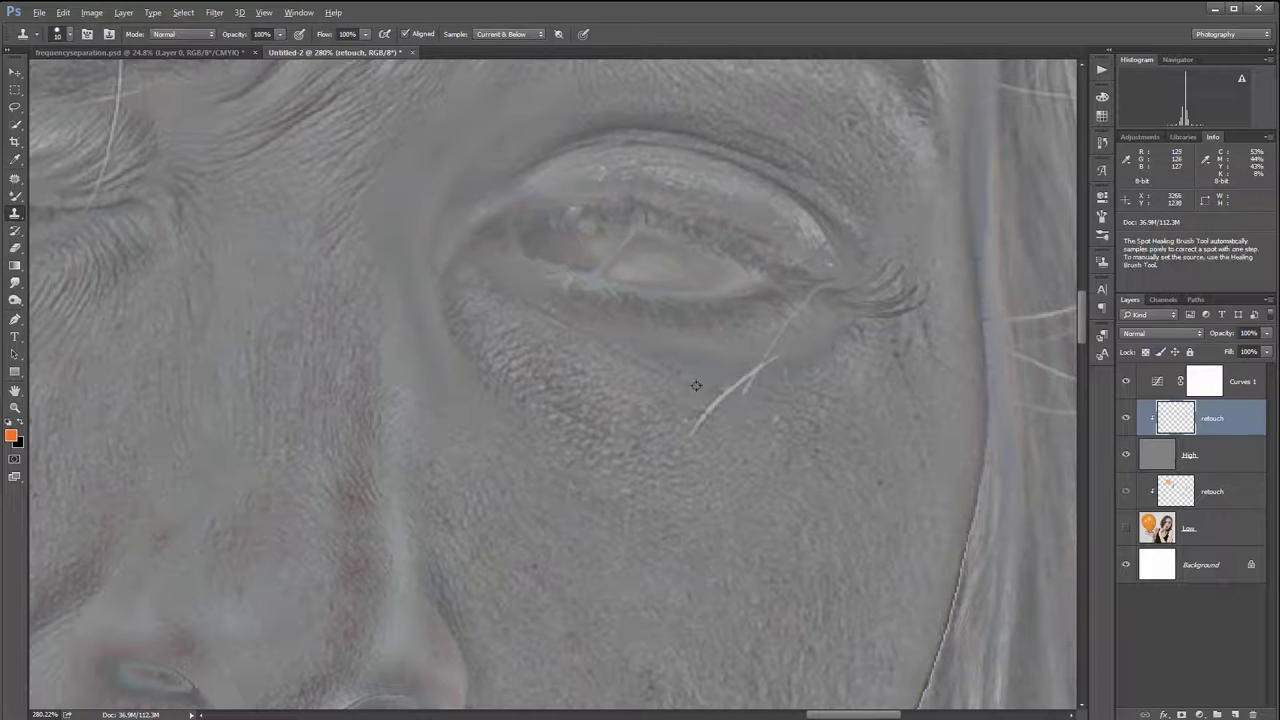
mouse_move(728, 394)
mouse_down()
mouse_move(749, 397)
mouse_move(686, 409)
mouse_move(697, 414)
mouse_up()
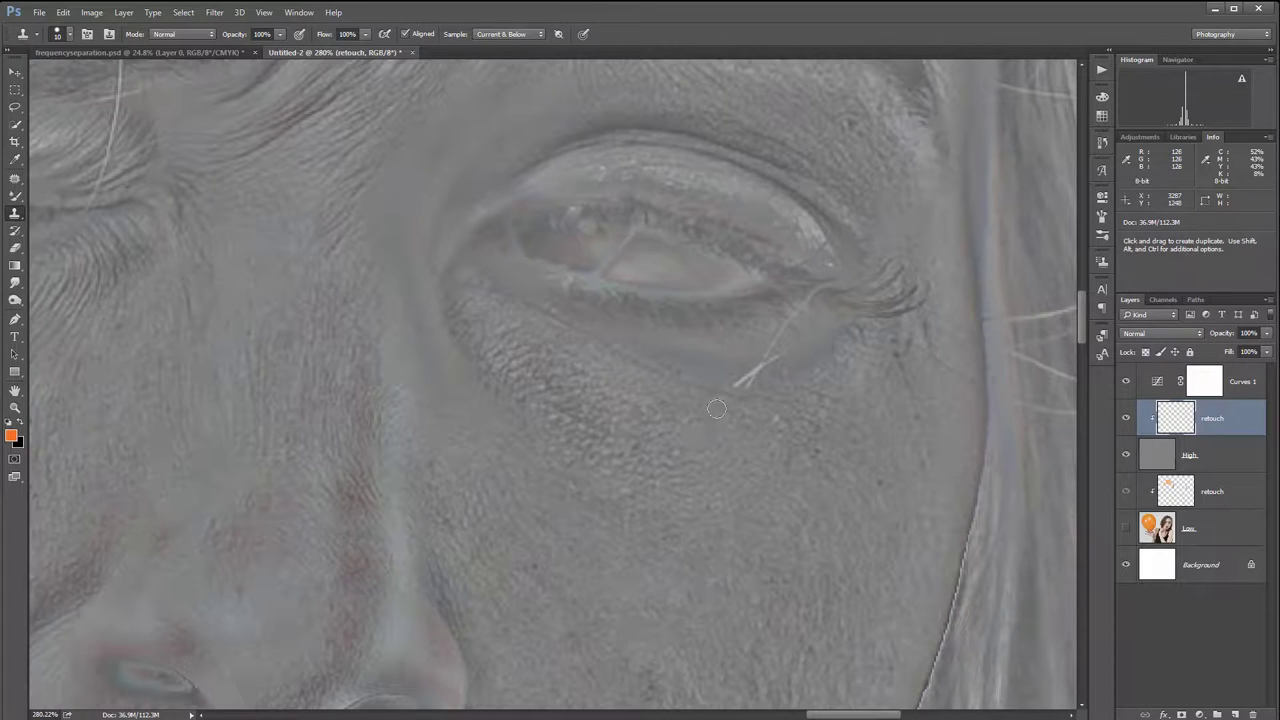
mouse_move(773, 399)
mouse_down()
mouse_move(732, 369)
mouse_move(771, 367)
mouse_up()
- Remove the remaining thin light hair below the open eye's outer corner, reducing the Clone Stamp size to 5 px
drag(848, 418, 809, 531)
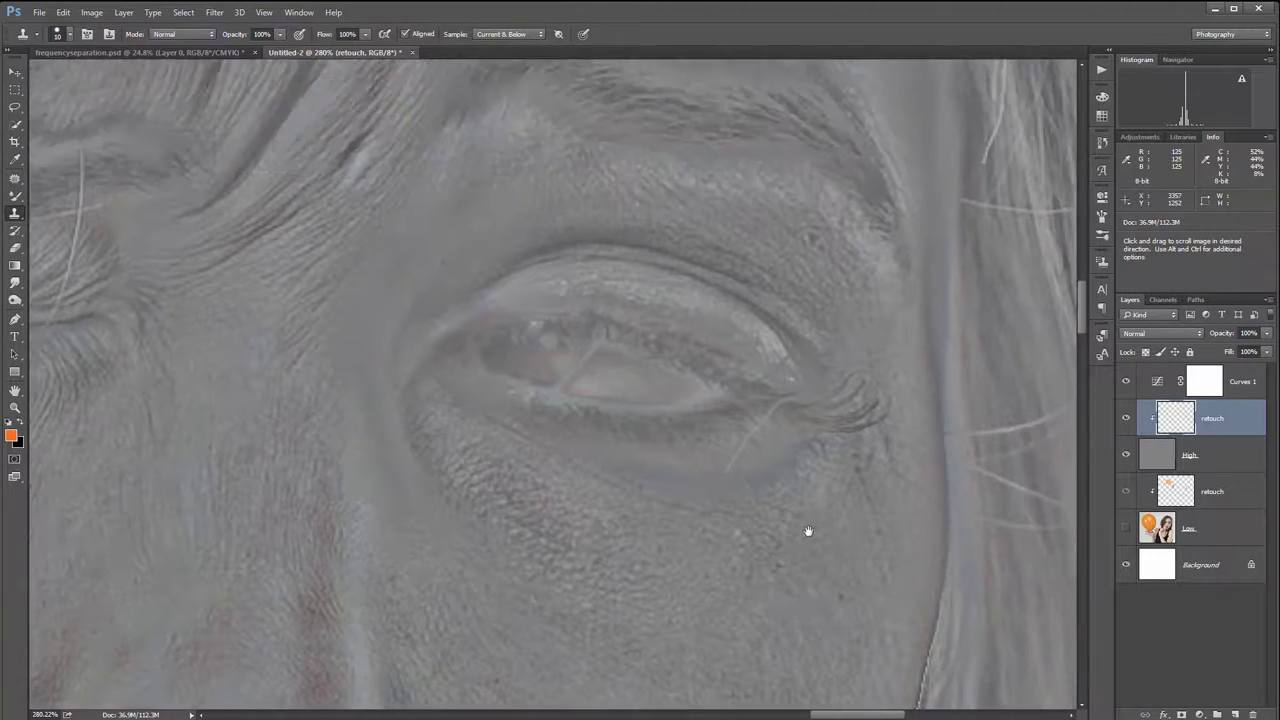
scroll(797, 429, up, 3)
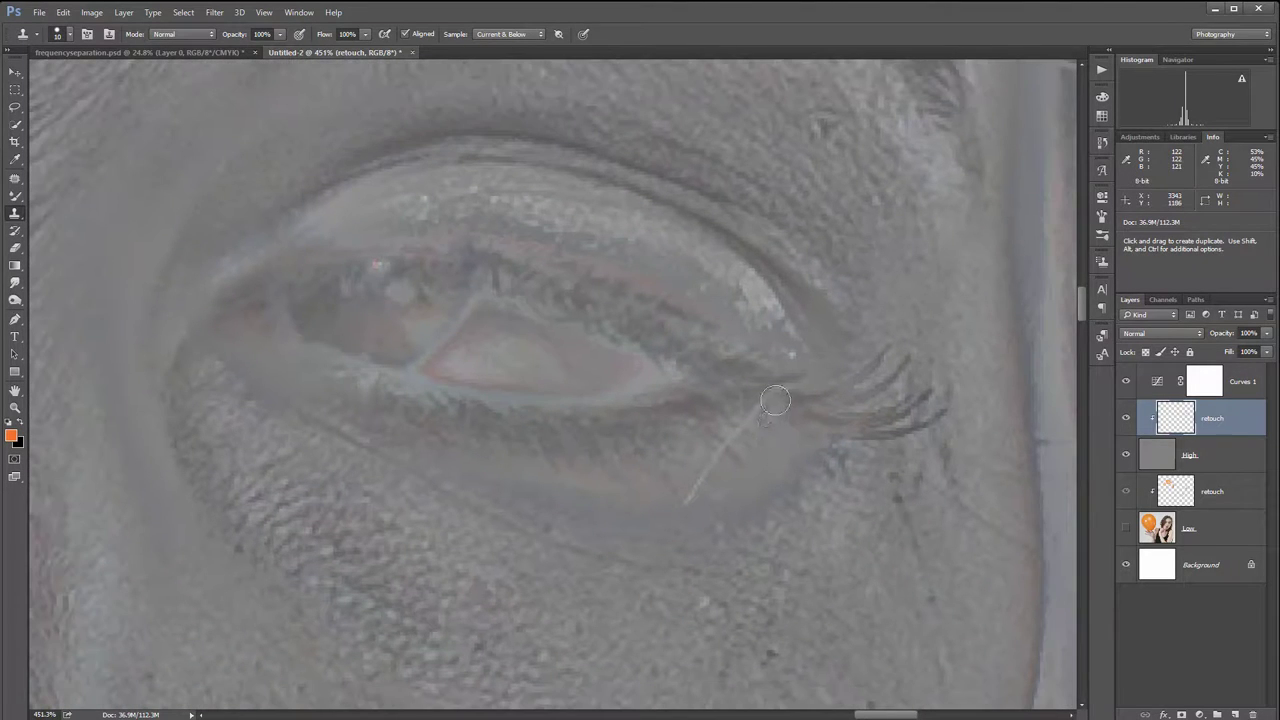
drag(774, 403, 769, 411)
key(j)
alt+click(684, 496)
mouse_move(697, 486)
mouse_down()
mouse_move(736, 490)
mouse_move(729, 478)
mouse_move(702, 493)
mouse_move(721, 480)
mouse_move(724, 443)
mouse_up()
alt+click(686, 502)
alt+click(729, 479)
alt+click(714, 454)
alt+click(722, 435)
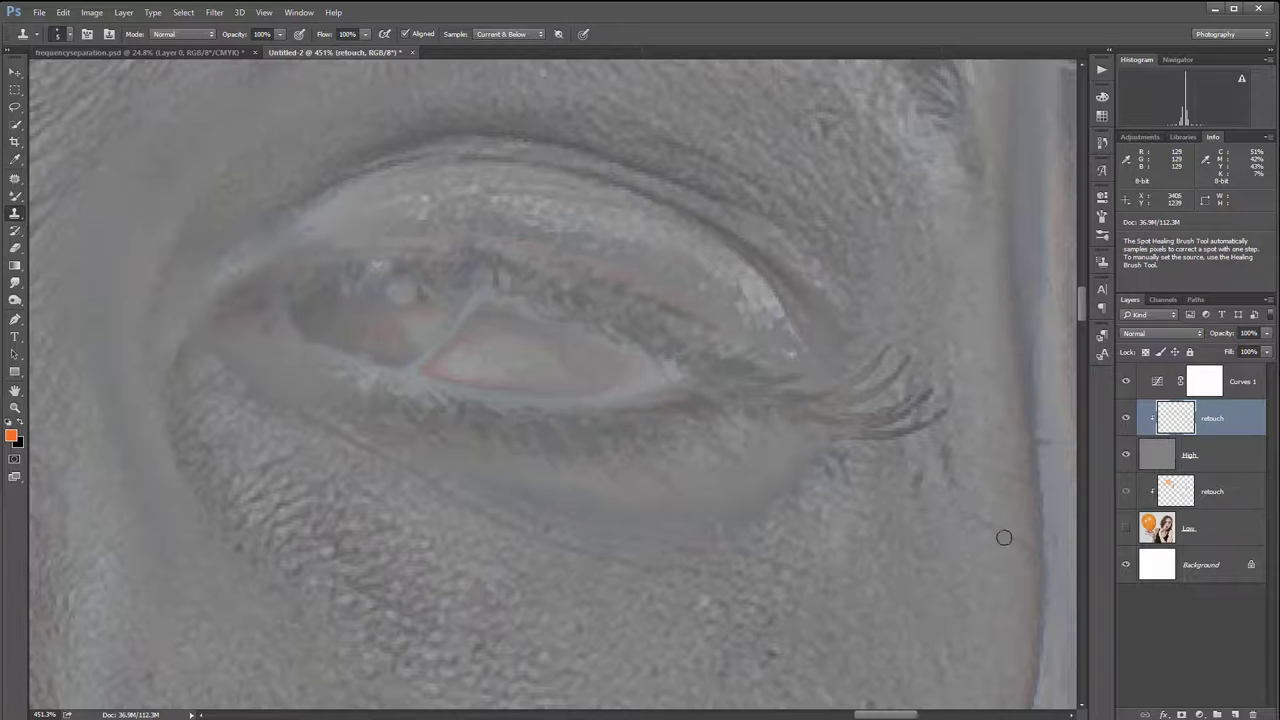
- Clone matching texture over the bright spot between the eyebrows and the small dark mark on the forehead
key(space)
mouse_move(583, 240)
mouse_down()
mouse_move(760, 469)
mouse_move(871, 371)
mouse_move(822, 369)
mouse_move(711, 400)
mouse_up()
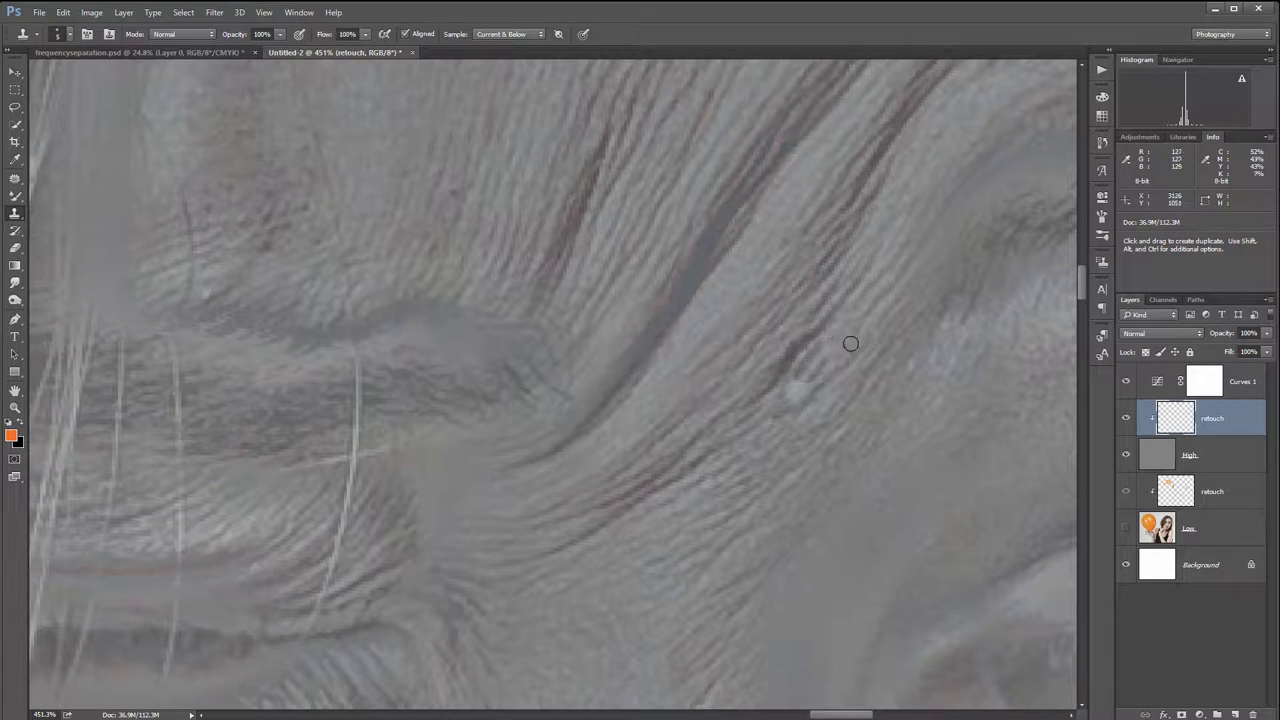
alt+click(850, 342)
click(807, 385)
mouse_move(829, 202)
mouse_down()
mouse_move(831, 357)
mouse_move(940, 403)
mouse_move(968, 445)
mouse_up()
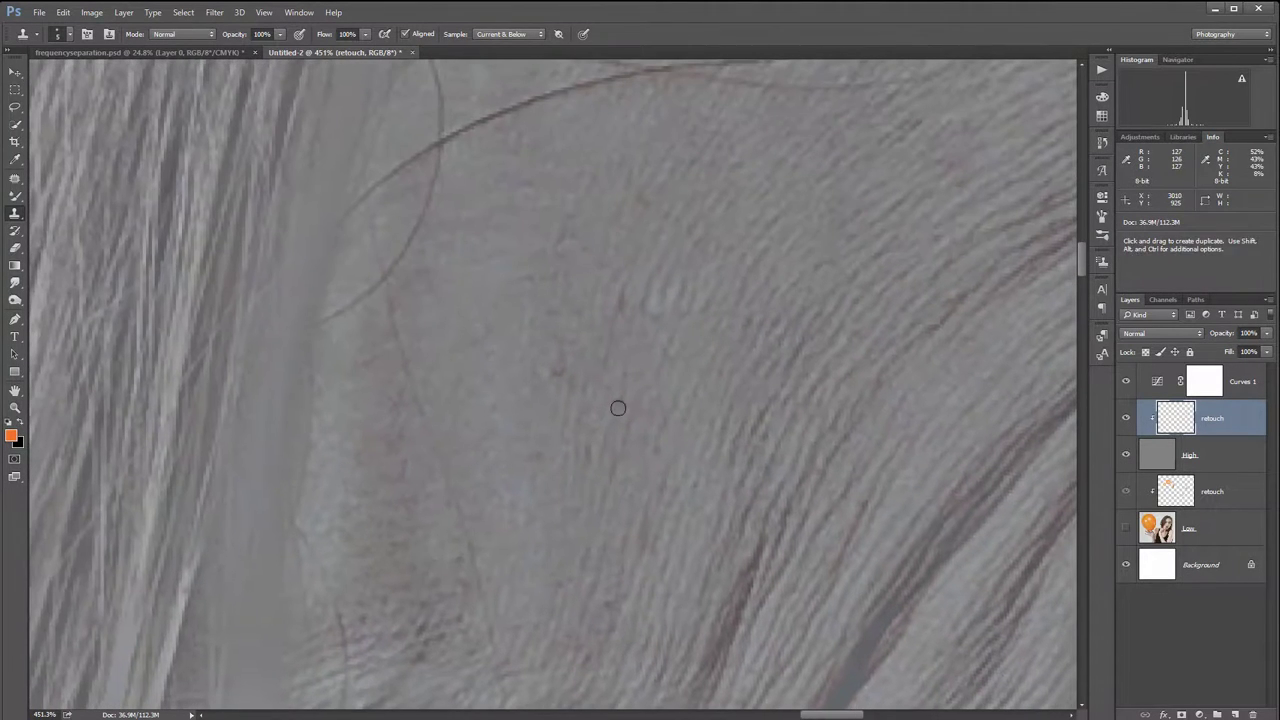
alt+click(582, 273)
drag(623, 292, 622, 307)
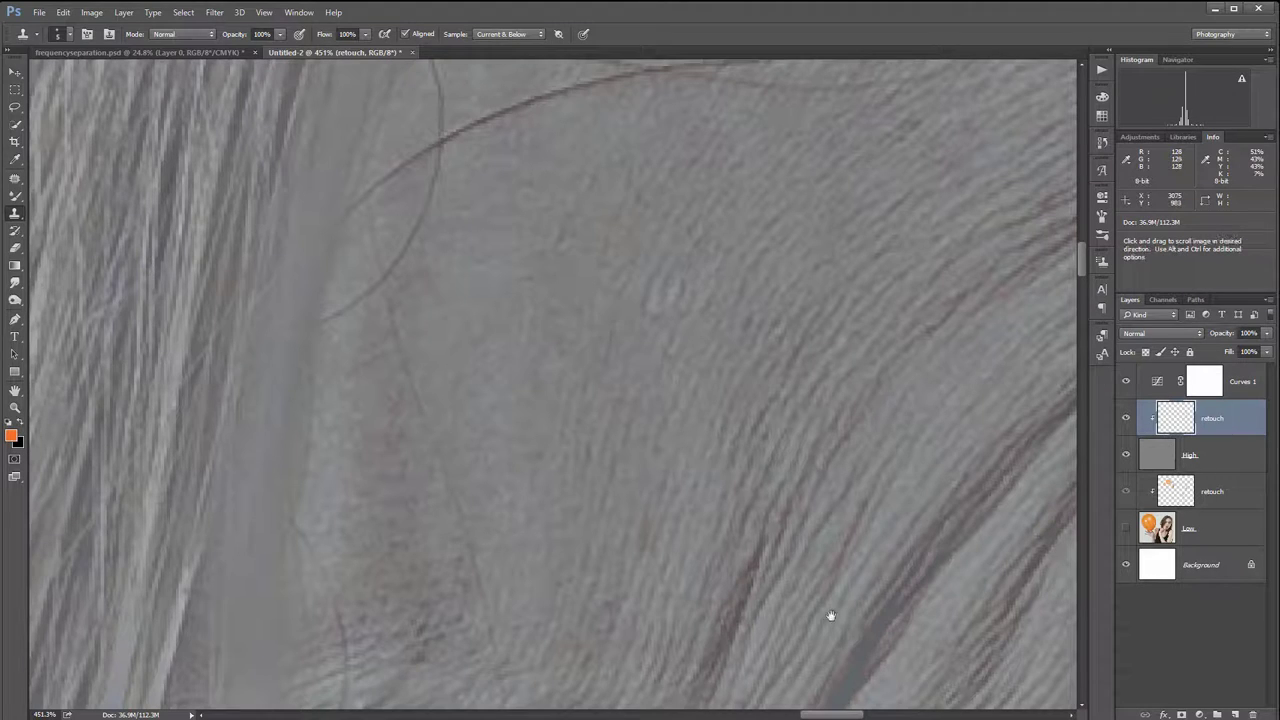
- Clone clean skin texture over a small spot on the cheek near the hair
mouse_move(823, 600)
mouse_down()
mouse_move(709, 449)
mouse_move(703, 397)
mouse_move(791, 514)
mouse_move(757, 286)
mouse_up()
alt+click(608, 440)
click(613, 392)
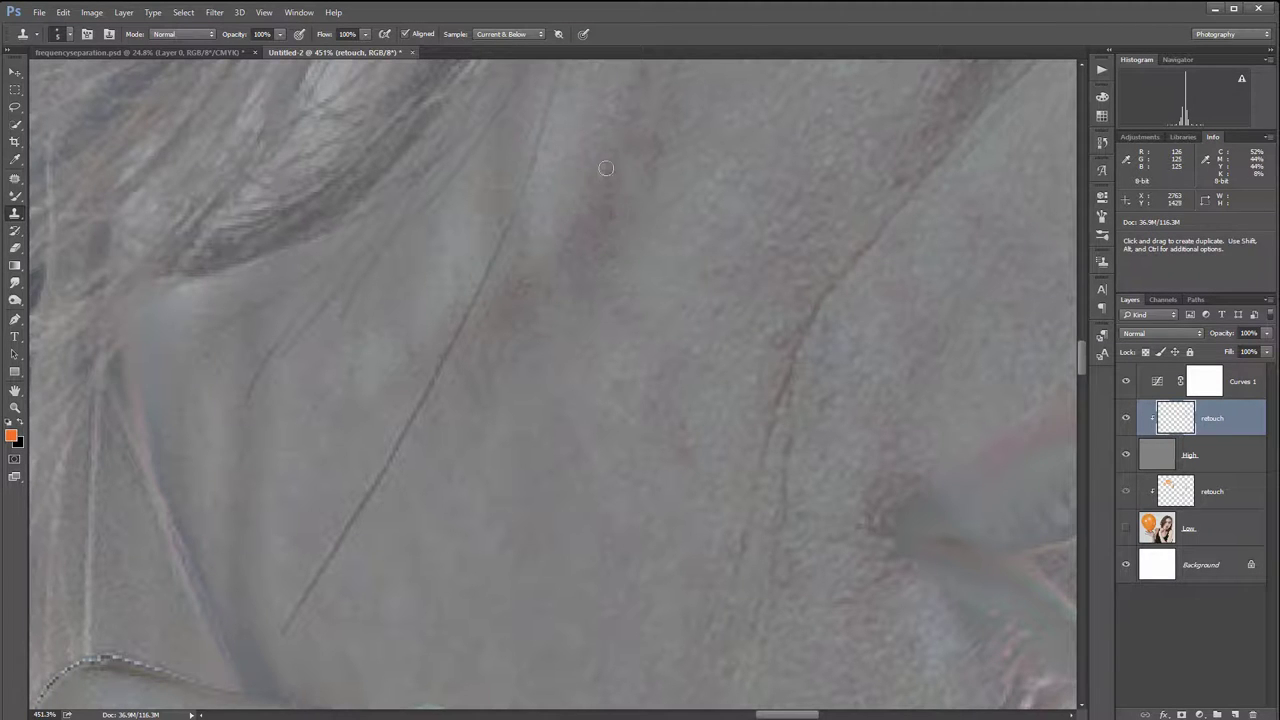
- Clone clean skin texture over the bright flecks and small dark spot beside the fingernail on the hand holding the balloon
mouse_move(674, 503)
mouse_down()
mouse_move(782, 356)
mouse_move(757, 434)
mouse_move(794, 171)
mouse_move(754, 311)
mouse_move(800, 372)
mouse_move(763, 466)
mouse_up()
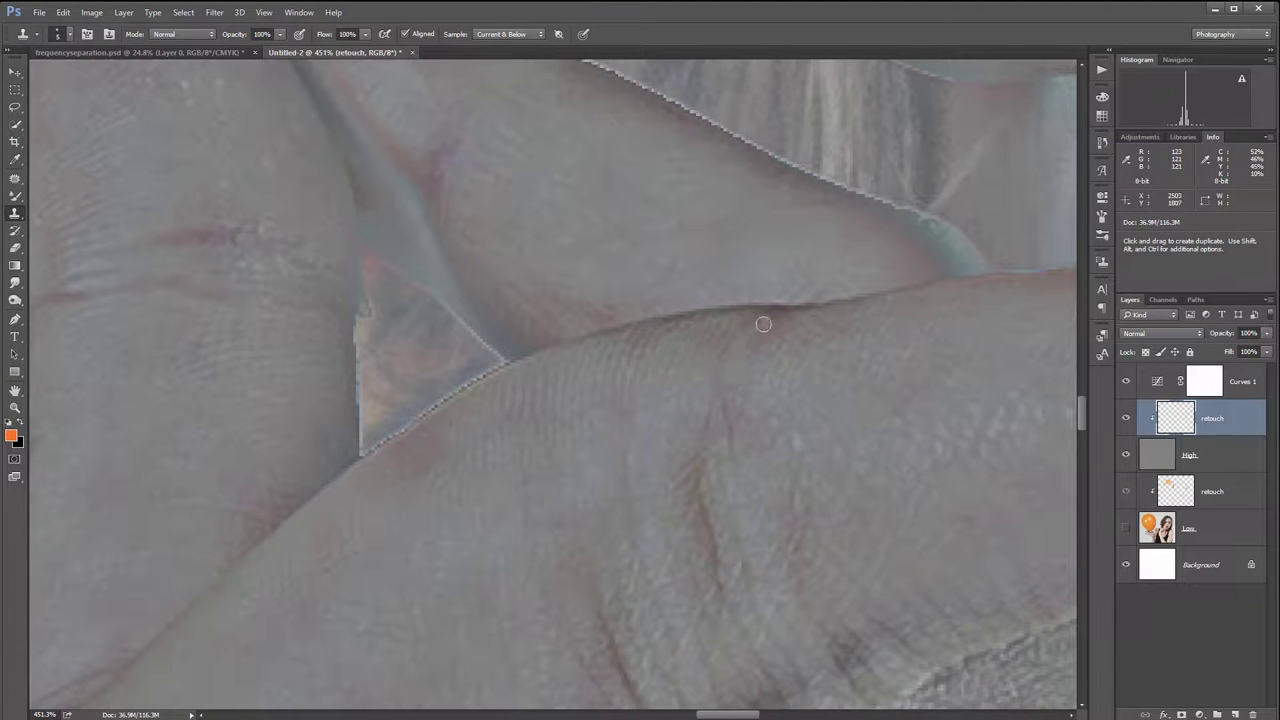
drag(740, 345, 701, 421)
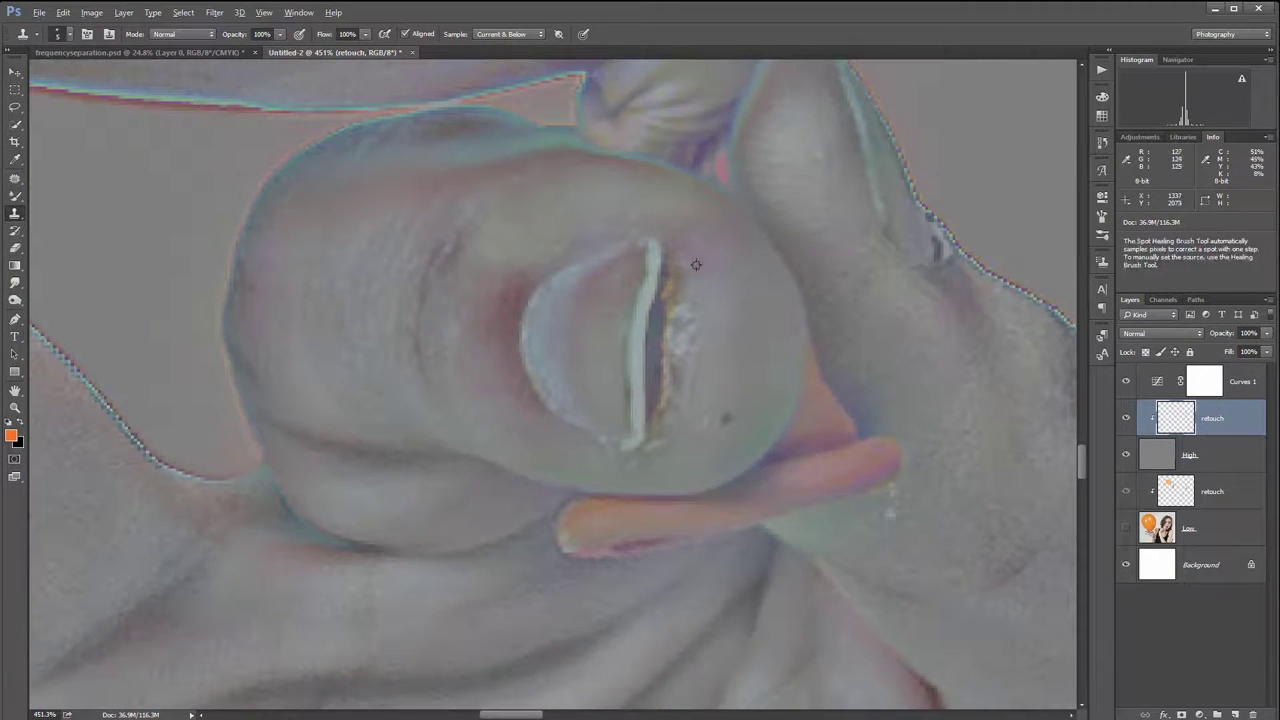
alt+click(696, 263)
alt+click(700, 287)
mouse_move(686, 331)
mouse_down()
mouse_move(676, 411)
mouse_move(756, 381)
mouse_move(736, 423)
mouse_move(718, 420)
mouse_move(696, 448)
mouse_move(672, 418)
mouse_move(671, 370)
mouse_move(656, 439)
mouse_move(704, 366)
mouse_move(698, 338)
mouse_move(660, 363)
mouse_up()
alt+click(700, 320)
alt+click(708, 298)
alt+click(757, 380)
alt+click(692, 441)
alt+click(698, 338)
alt+click(702, 300)
drag(673, 286, 671, 268)
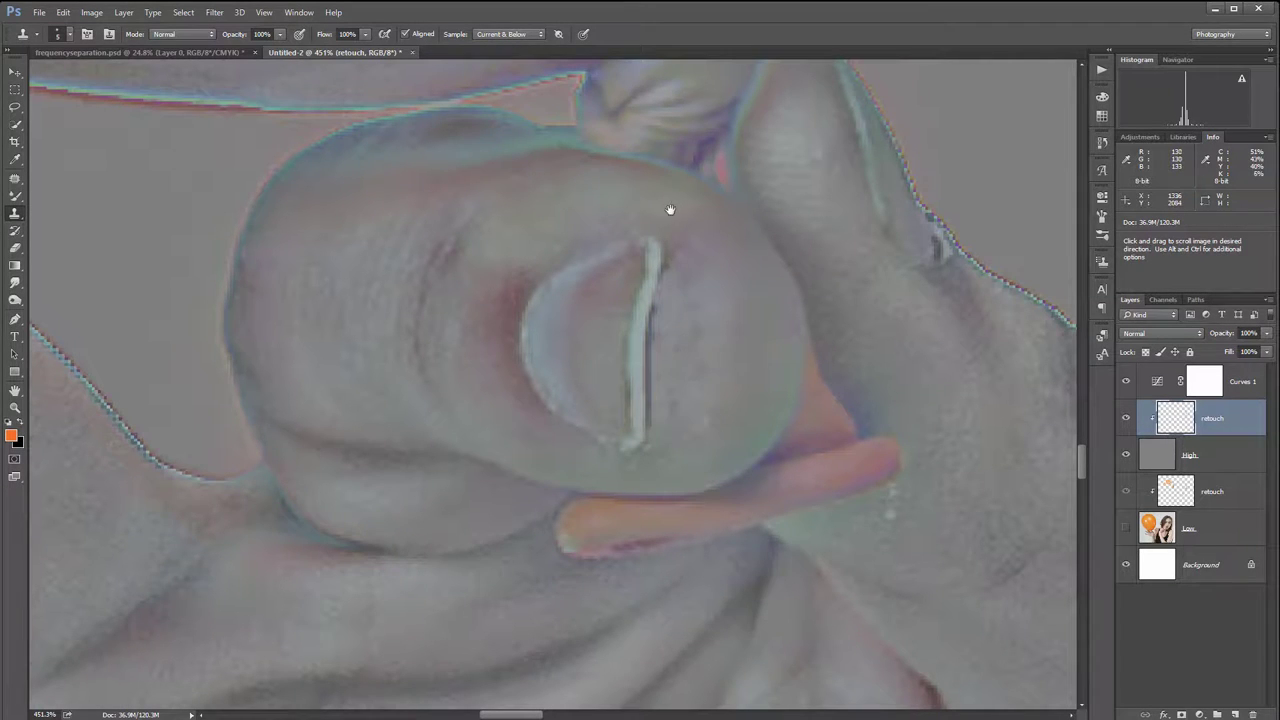
- Clone smooth texture over the upper radial creases in the balloon's large highlight with the Clone Stamp at 30 px
drag(669, 206, 737, 490)
drag(773, 262, 811, 474)
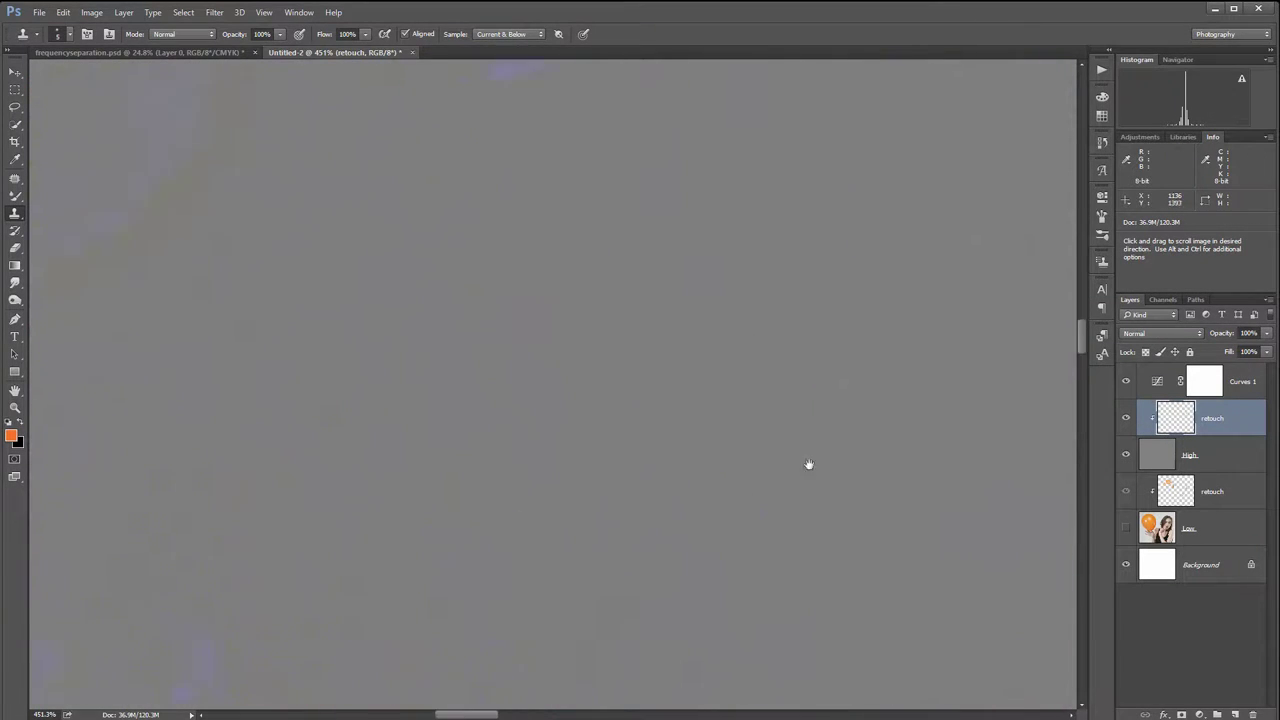
drag(746, 210, 840, 506)
drag(423, 294, 796, 494)
scroll(780, 455, down, 6)
scroll(686, 210, up, 5)
scroll(686, 210, right, 4)
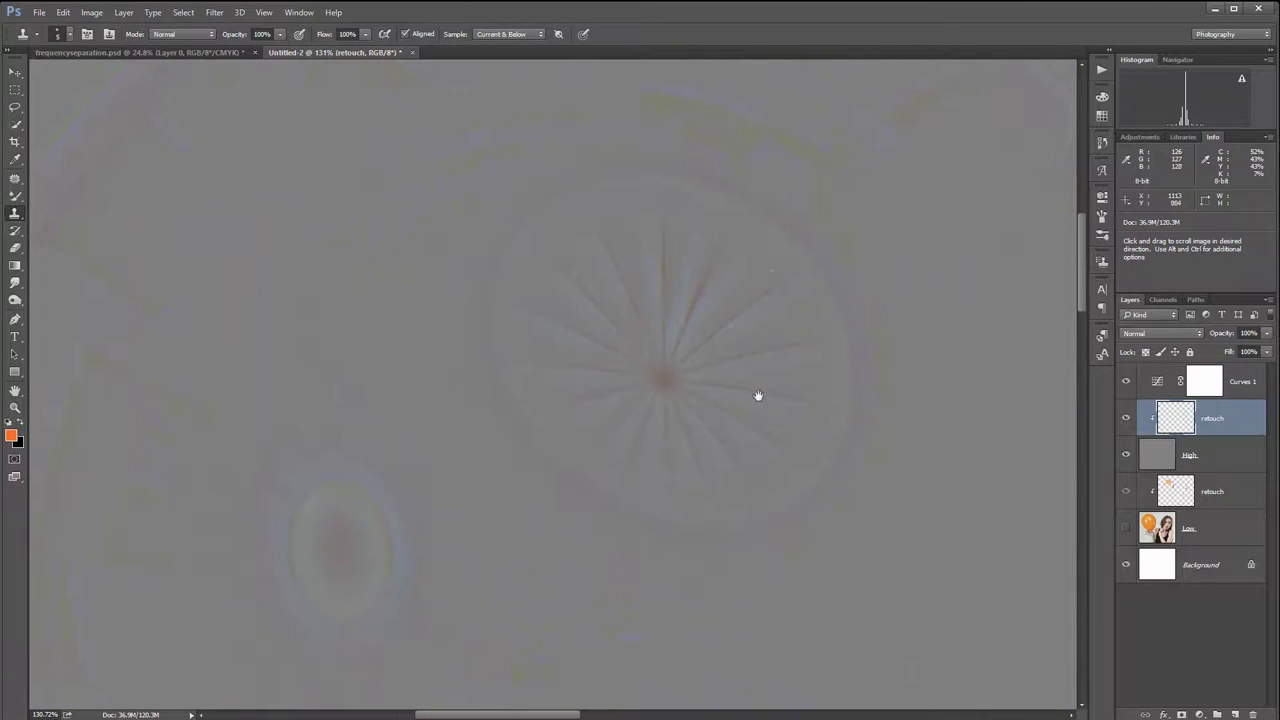
scroll(716, 410, up, 3)
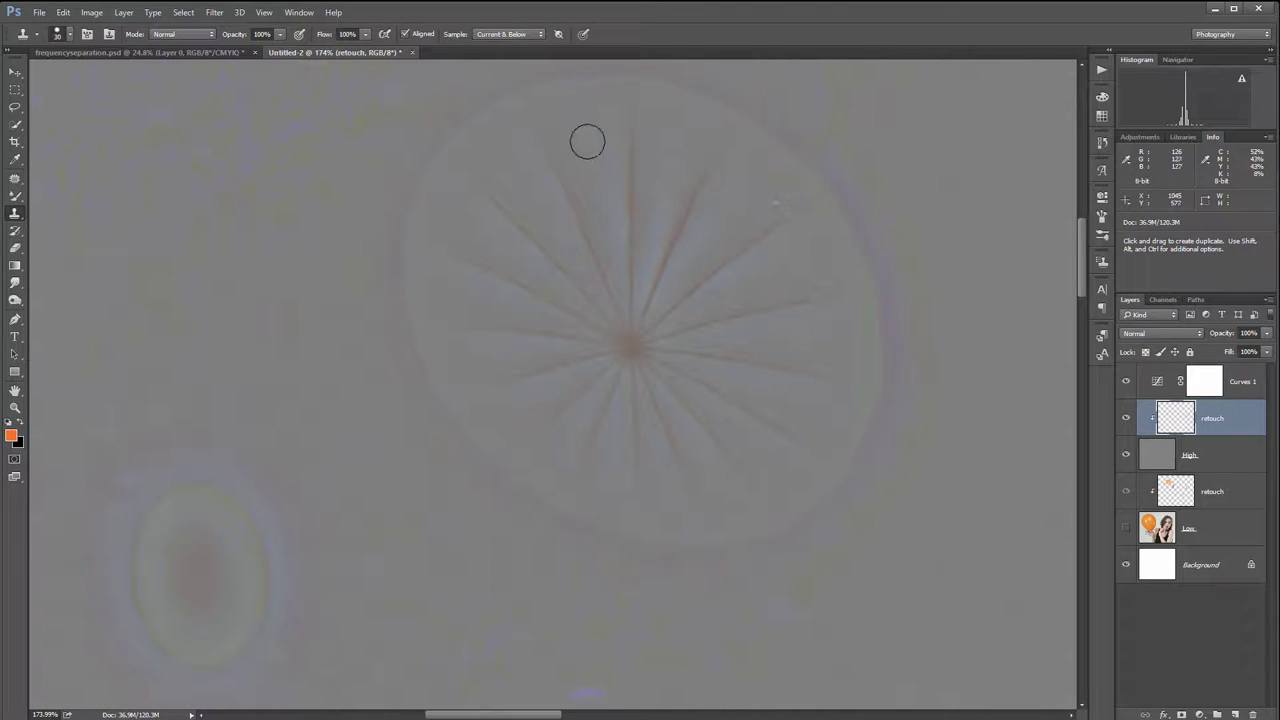
key(alt)
drag(562, 172, 628, 297)
alt+click(535, 153)
mouse_move(586, 216)
mouse_down()
mouse_move(621, 263)
mouse_move(609, 240)
mouse_up()
alt+click(586, 197)
mouse_move(623, 123)
mouse_down()
mouse_move(627, 252)
mouse_move(646, 265)
mouse_up()
alt+click(613, 243)
alt+click(663, 147)
alt+click(680, 126)
drag(712, 178, 677, 248)
- Clone out the radial creases on the right side of the balloon's large highlight
alt+click(767, 181)
drag(811, 201, 685, 303)
alt+click(741, 197)
drag(757, 212, 666, 266)
alt+click(788, 217)
drag(829, 286, 677, 326)
alt+click(791, 320)
drag(842, 370, 708, 353)
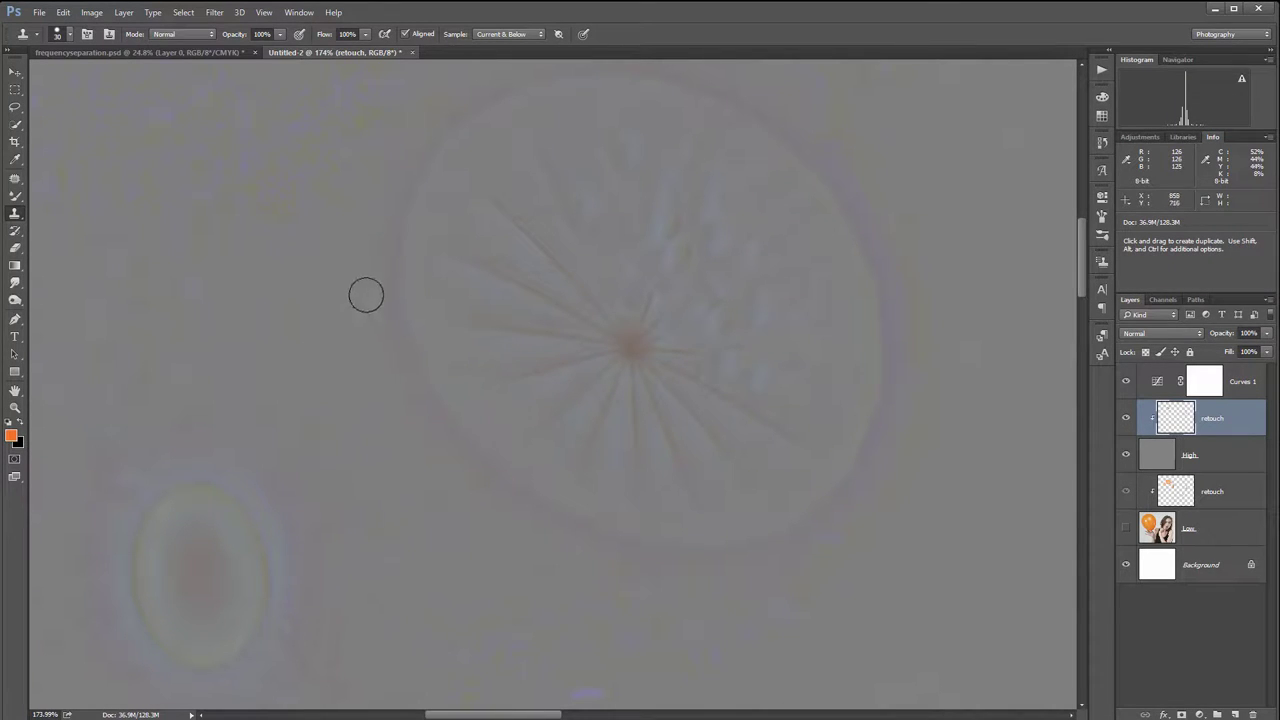
- Clone clean balloon texture over the left and lower radial creases of the large highlight
alt+click(221, 144)
mouse_move(503, 177)
mouse_down()
mouse_move(491, 201)
mouse_move(523, 277)
mouse_move(579, 319)
mouse_up()
drag(519, 225, 629, 309)
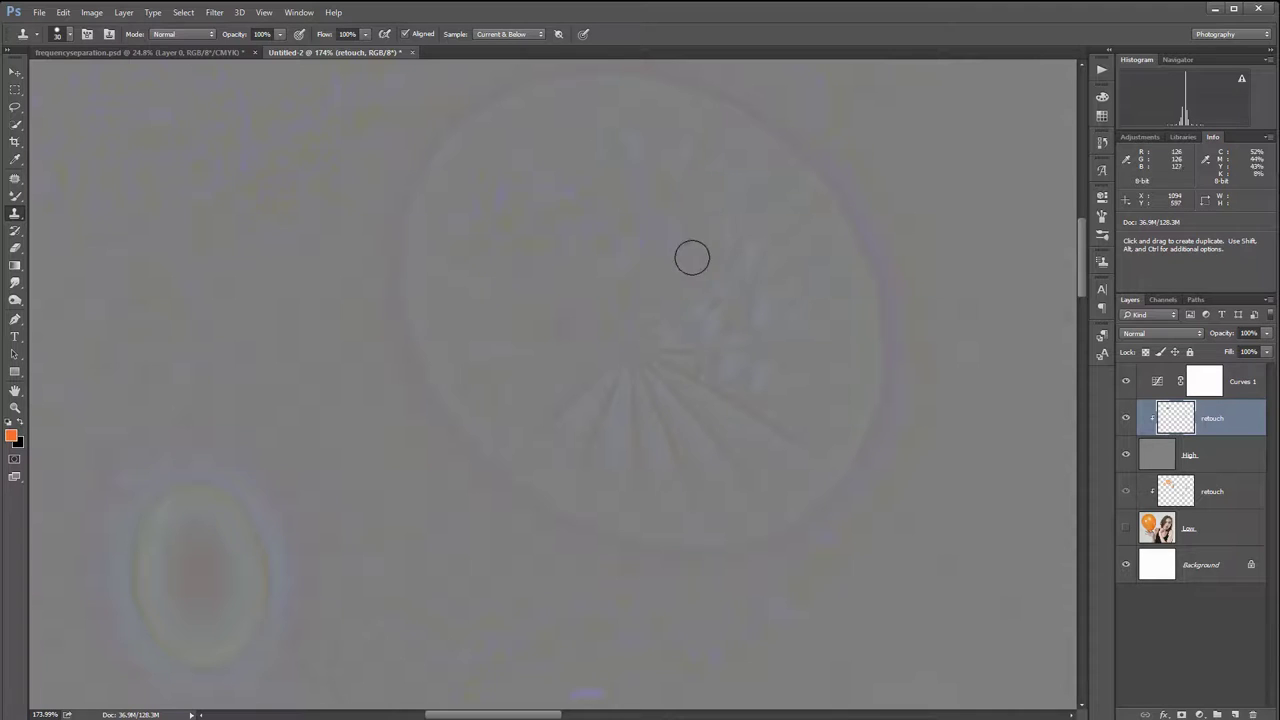
mouse_move(886, 529)
mouse_down()
mouse_move(881, 391)
mouse_move(866, 407)
mouse_up()
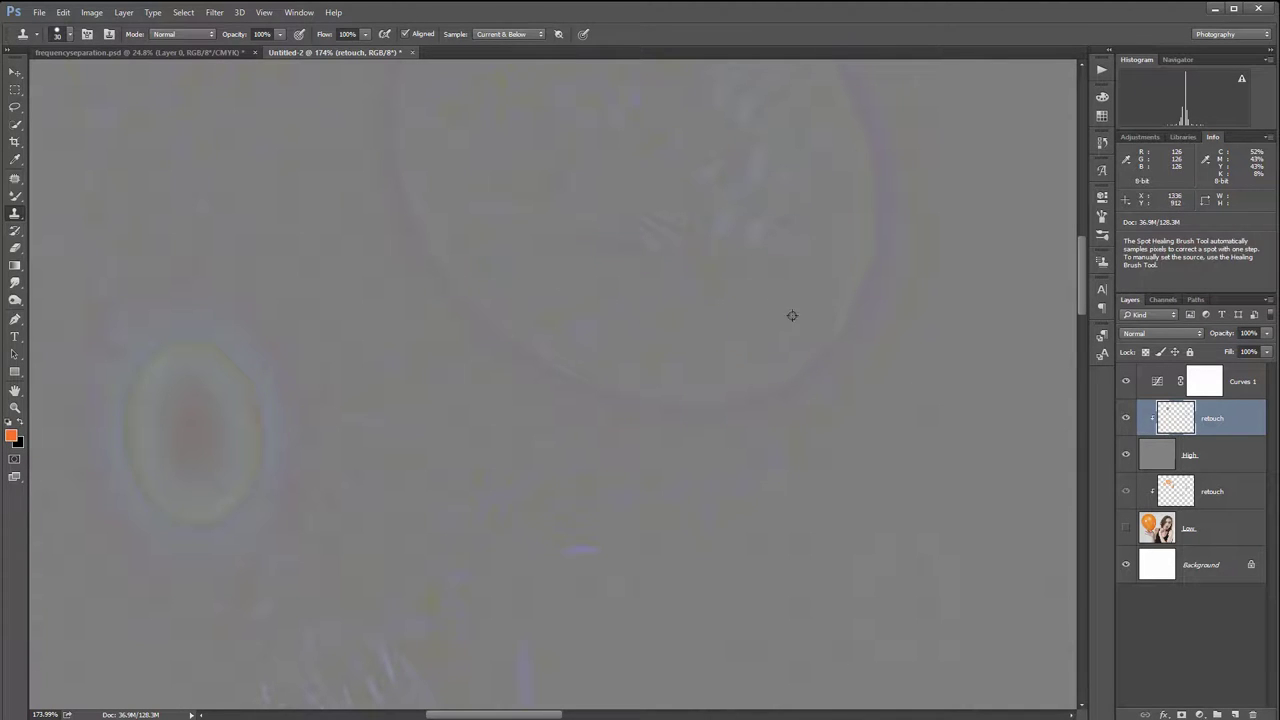
drag(980, 274, 937, 448)
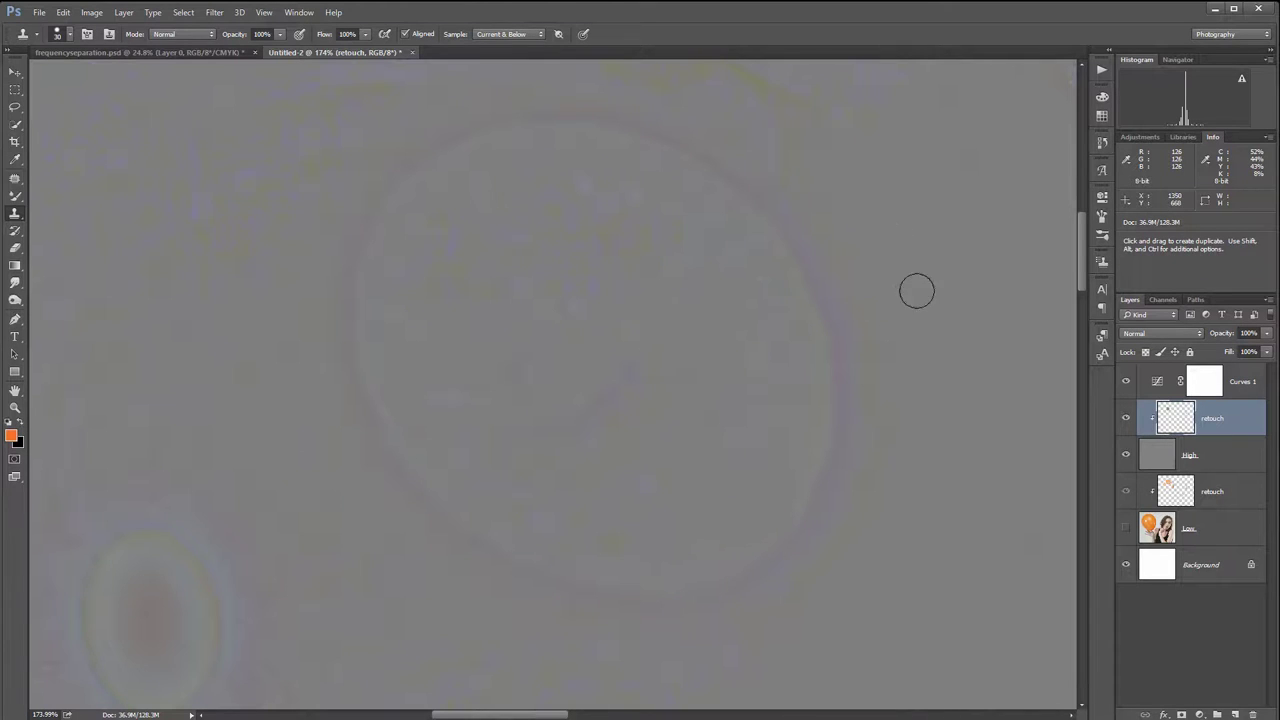
drag(906, 287, 881, 270)
- Clone plain balloon texture over the small oval highlight
drag(809, 580, 953, 410)
drag(270, 682, 625, 522)
drag(719, 426, 657, 521)
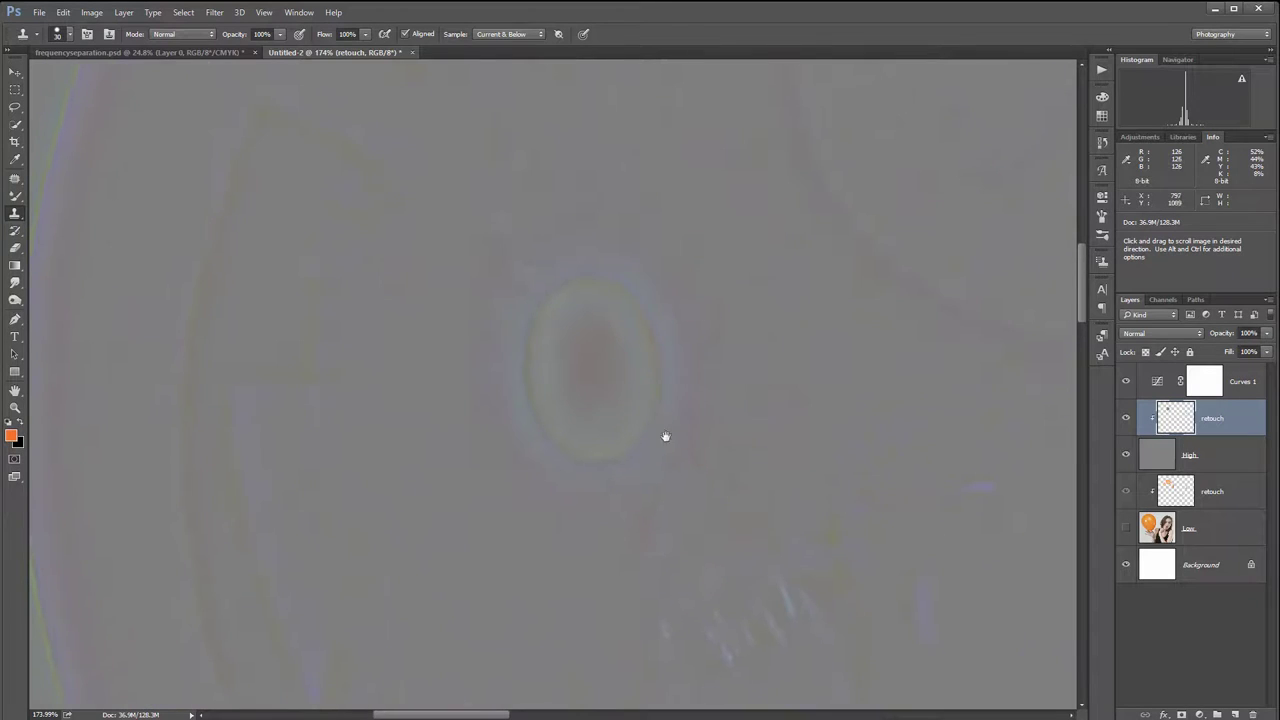
alt+click(452, 315)
mouse_move(534, 282)
mouse_down()
mouse_move(520, 343)
mouse_move(541, 443)
mouse_move(516, 376)
mouse_move(515, 338)
mouse_move(579, 453)
mouse_move(520, 324)
mouse_move(561, 449)
mouse_move(525, 469)
mouse_move(505, 358)
mouse_move(653, 427)
mouse_move(642, 412)
mouse_move(544, 417)
mouse_move(548, 316)
mouse_move(556, 288)
mouse_move(582, 280)
mouse_move(545, 327)
mouse_move(585, 377)
mouse_move(545, 283)
mouse_move(648, 301)
mouse_move(638, 392)
mouse_move(694, 427)
mouse_move(638, 428)
mouse_move(668, 402)
mouse_up()
- Clone out the long narrow highlight streak near the balloon's right edge
scroll(726, 431, down, 6)
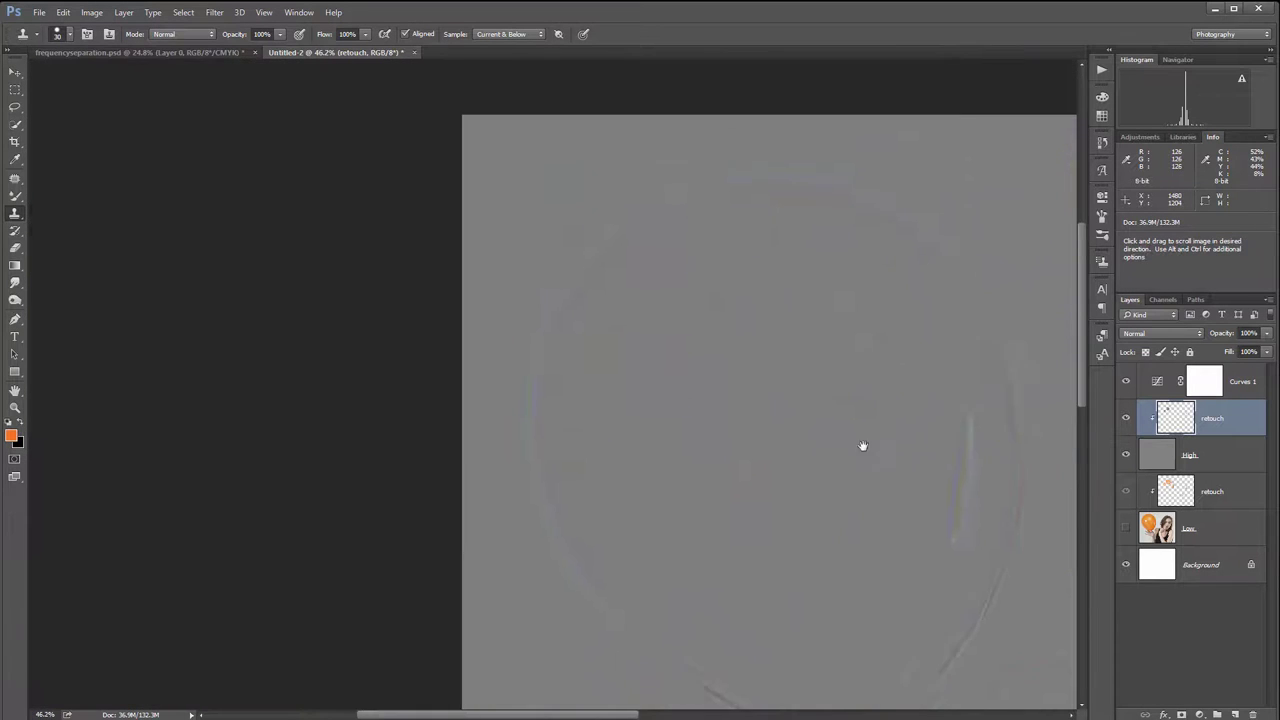
drag(811, 407, 714, 371)
drag(700, 446, 785, 574)
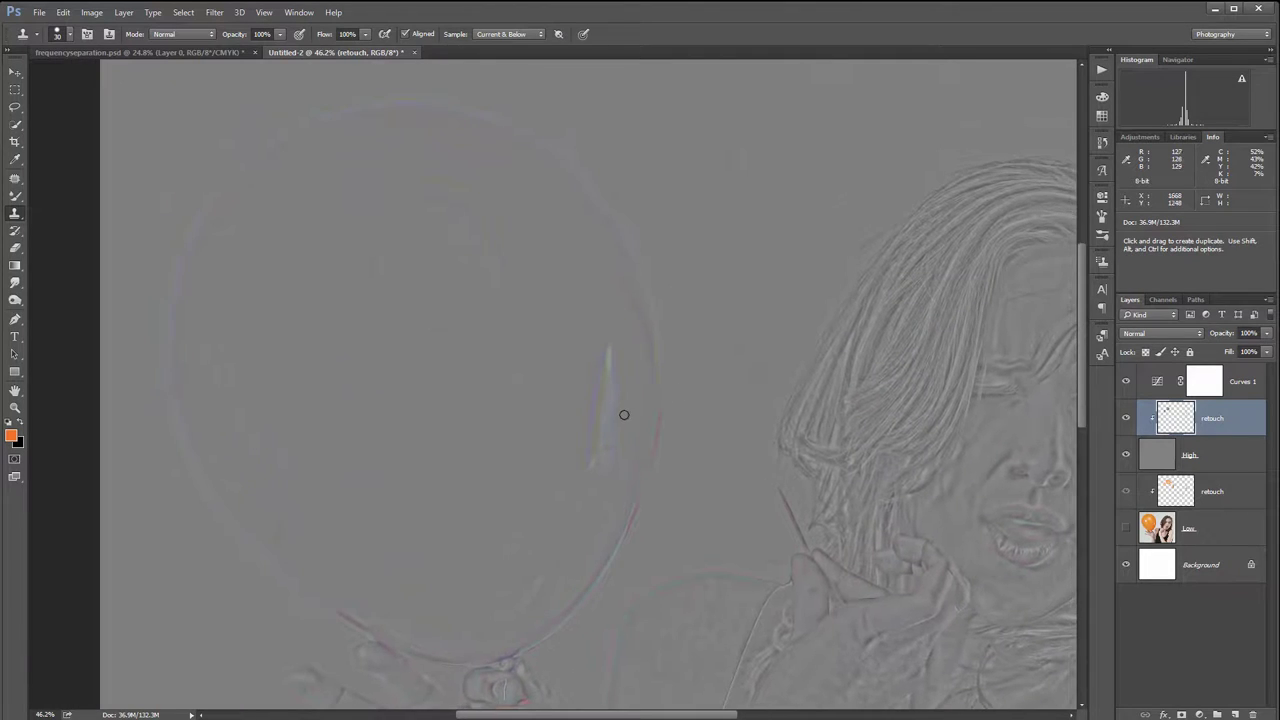
scroll(622, 415, up, 5)
alt+click(515, 251)
mouse_move(593, 272)
mouse_down()
mouse_move(534, 501)
mouse_move(540, 314)
mouse_move(551, 511)
mouse_up()
mouse_move(543, 310)
mouse_down()
mouse_move(589, 268)
mouse_move(594, 222)
mouse_up()
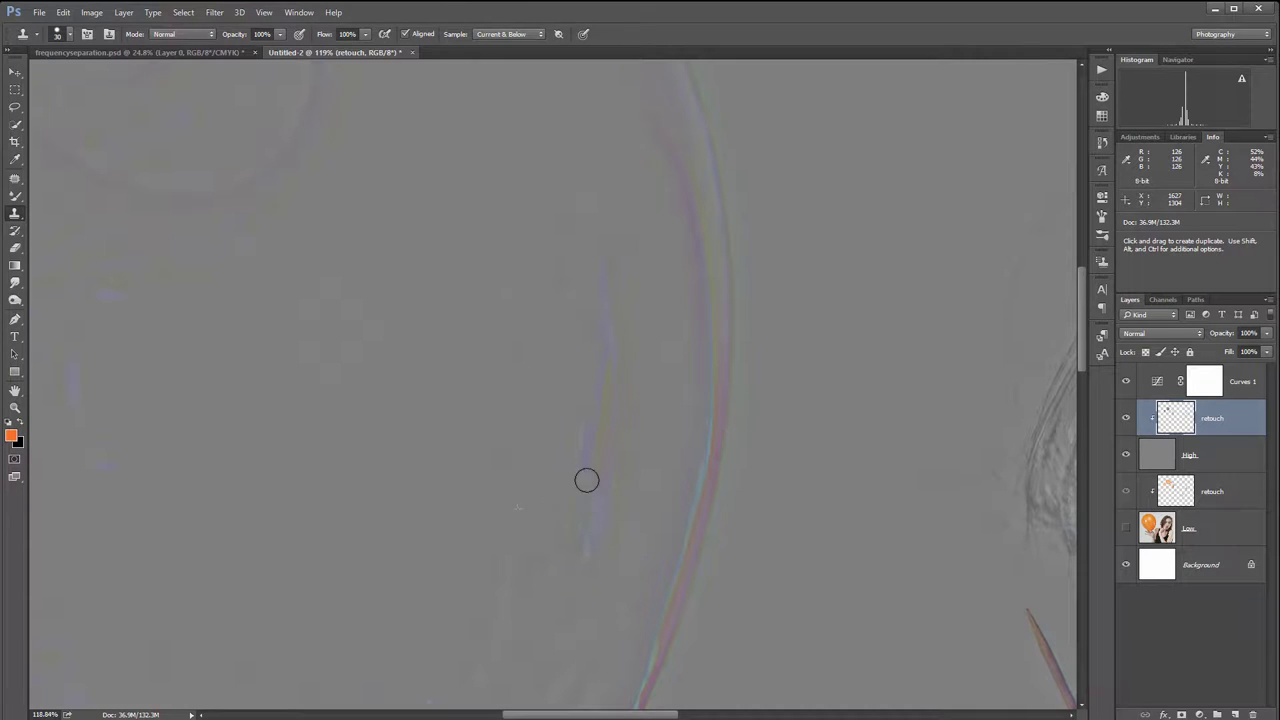
mouse_move(597, 321)
mouse_down()
mouse_move(611, 371)
mouse_move(610, 328)
mouse_move(630, 344)
mouse_move(596, 550)
mouse_move(590, 372)
mouse_up()
- Remove the small dark moles on the upper arm and shoulder with cloned skin texture
mouse_move(794, 580)
mouse_down()
mouse_move(737, 217)
mouse_move(677, 427)
mouse_move(826, 423)
mouse_move(620, 314)
mouse_move(563, 306)
mouse_move(637, 381)
mouse_move(637, 160)
mouse_move(697, 374)
mouse_move(646, 369)
mouse_up()
click(533, 487)
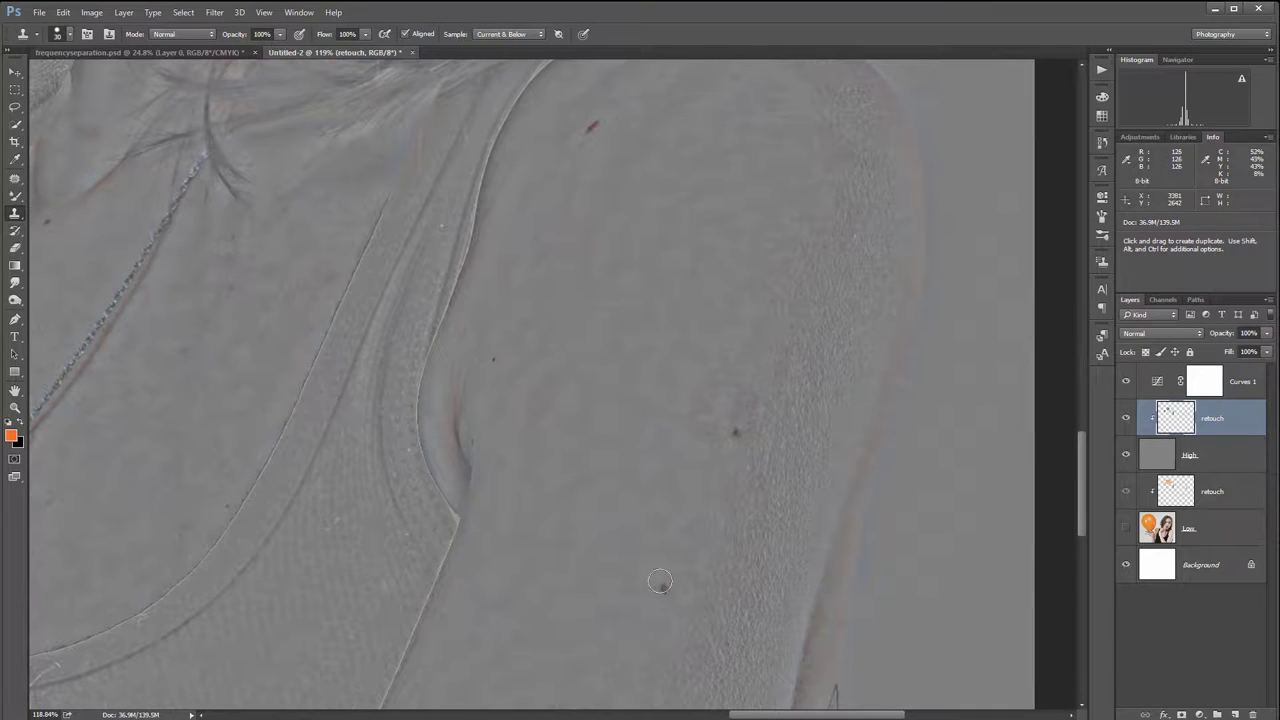
alt+click(661, 424)
click(738, 436)
drag(734, 353, 813, 485)
alt+click(683, 308)
click(669, 257)
- Examine the texture across the chest, hand and face for remaining blemishes
drag(668, 220, 823, 371)
drag(620, 450, 694, 357)
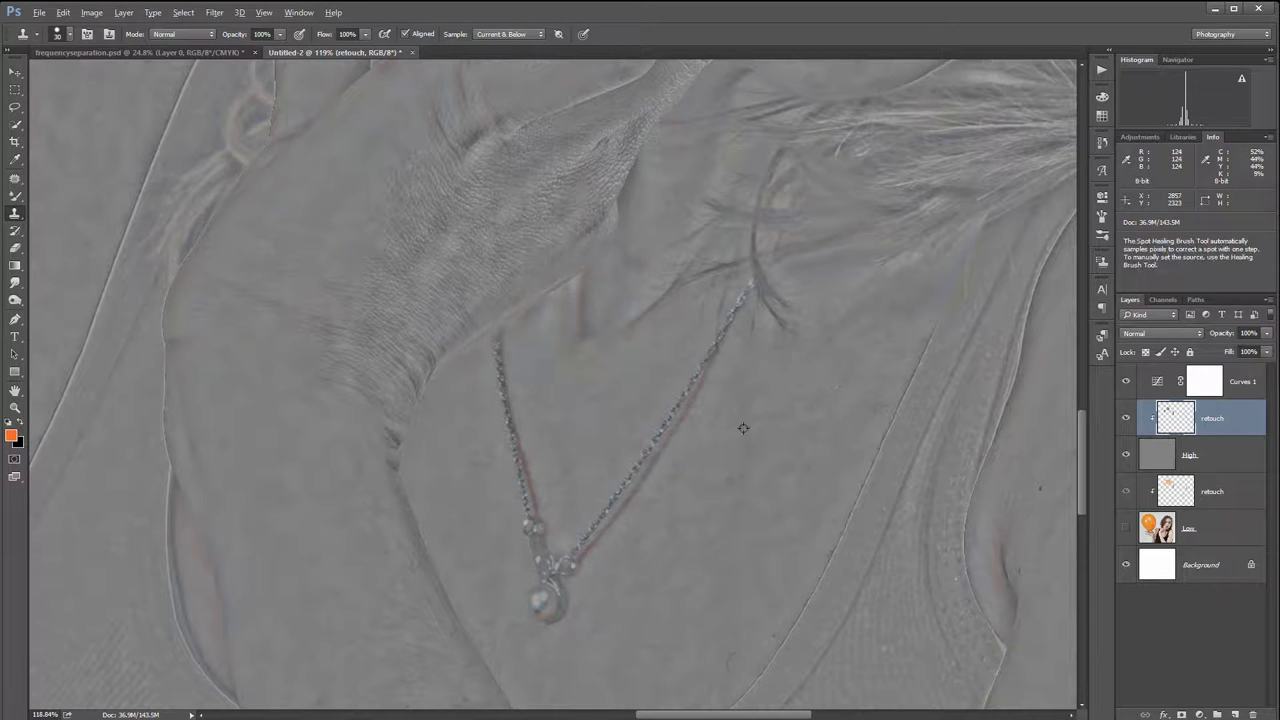
drag(570, 272, 820, 402)
drag(550, 511, 557, 509)
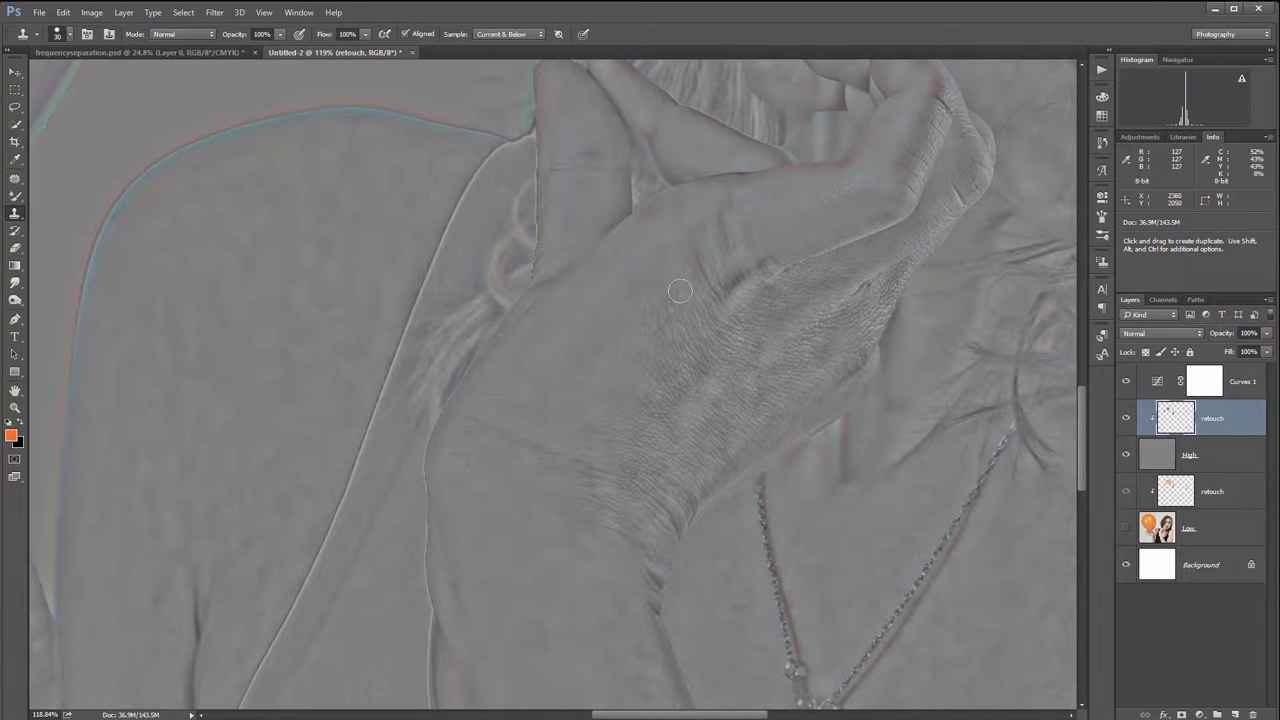
drag(794, 257, 491, 333)
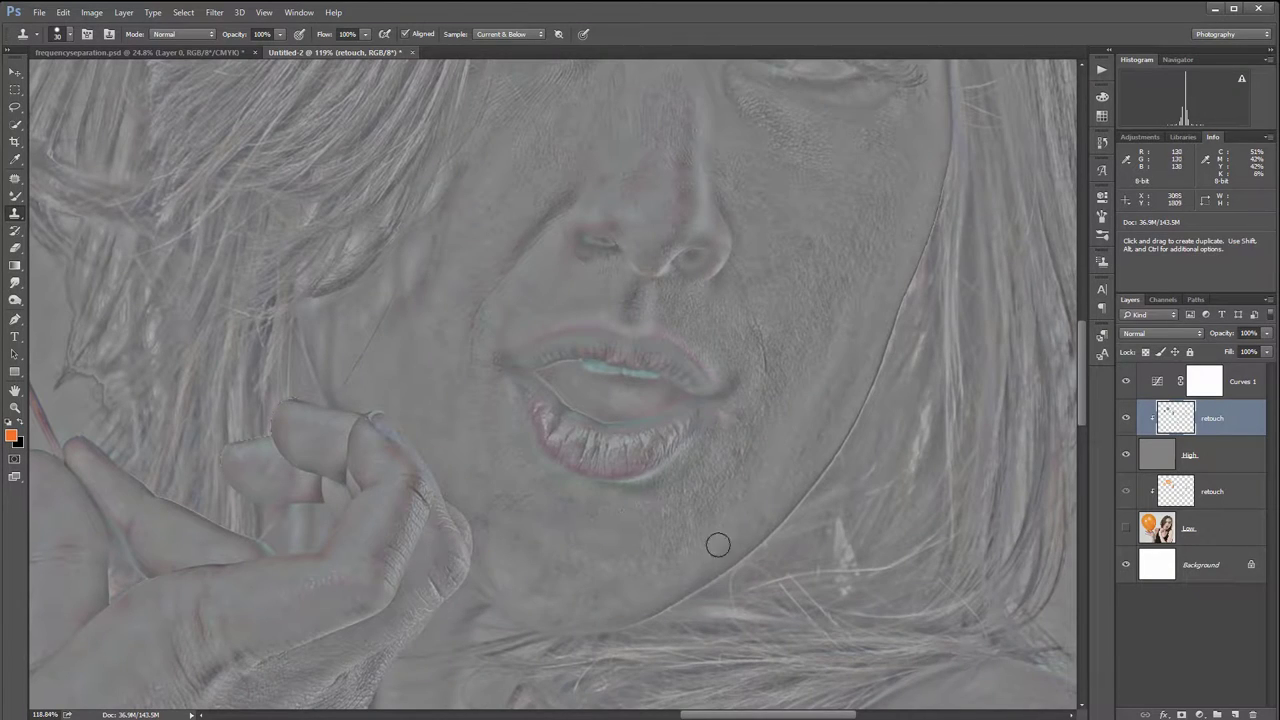
drag(770, 425, 753, 620)
drag(713, 290, 674, 544)
mouse_move(724, 448)
mouse_down()
mouse_move(729, 357)
mouse_move(699, 308)
mouse_up()
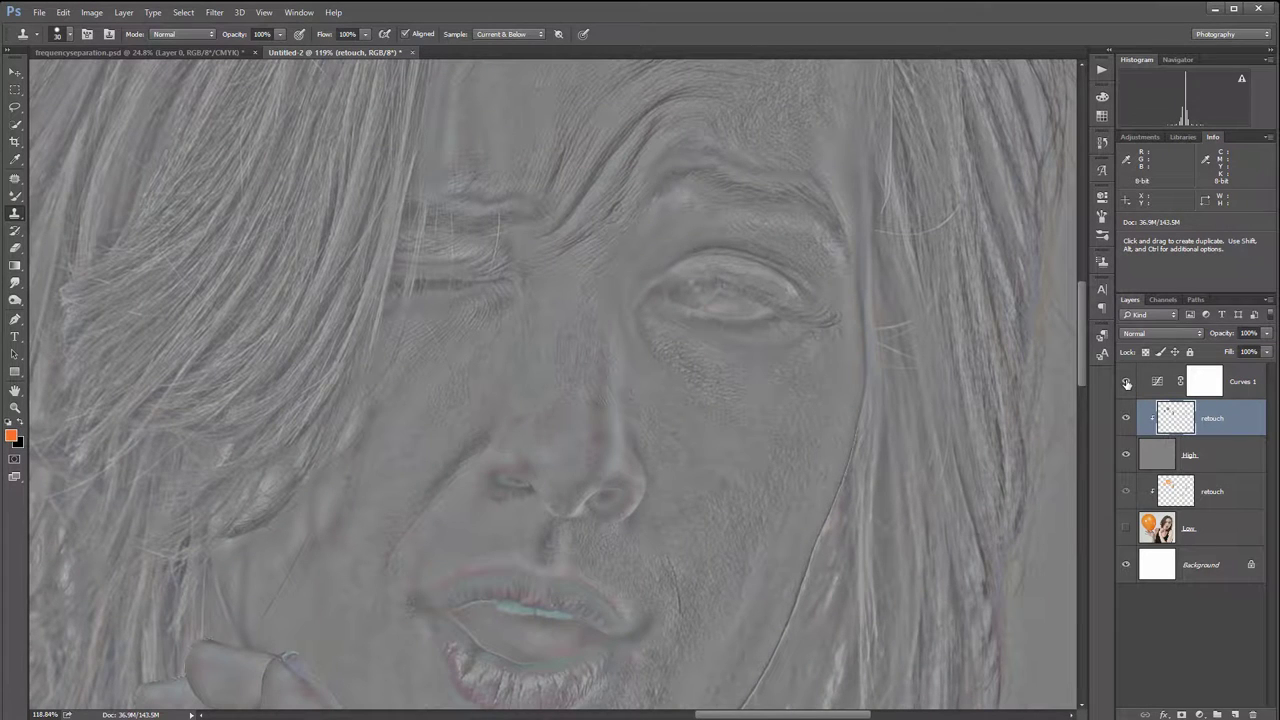
- Restore the full-colour composite by hiding Curves 1, showing Low and setting the High layer's blend mode to Linear Light
click(1126, 382)
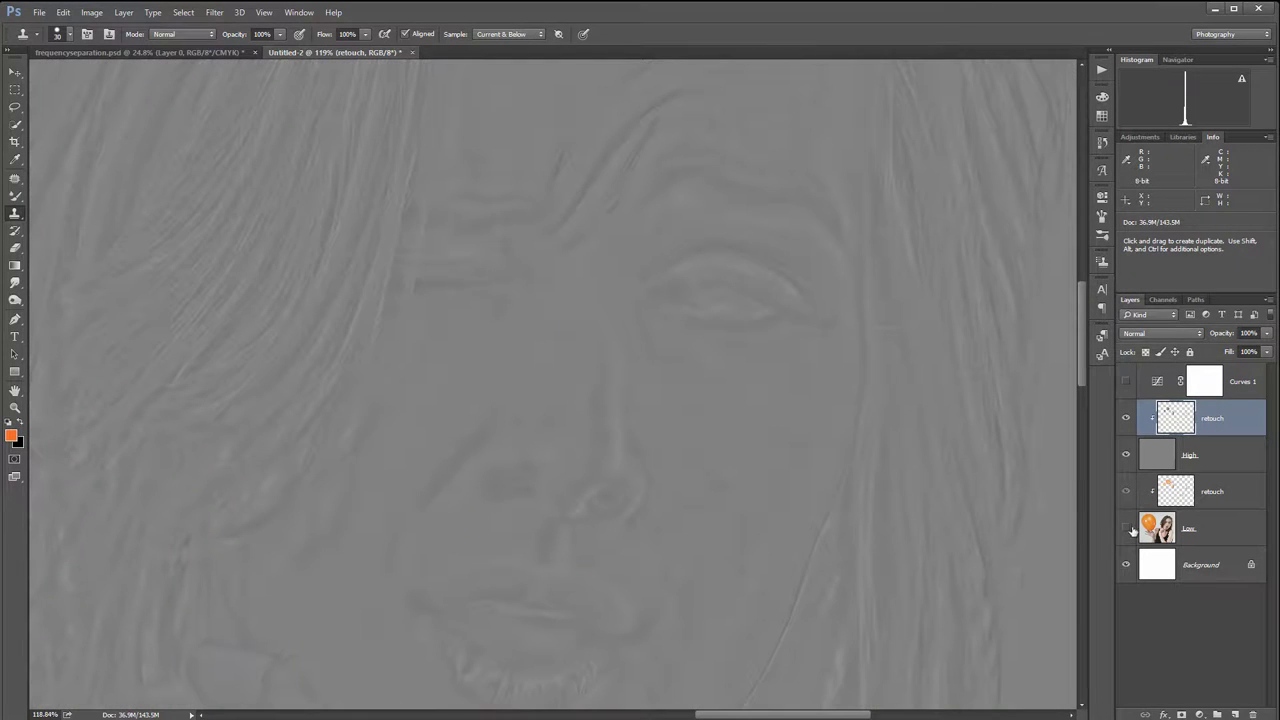
click(1176, 458)
click(1169, 334)
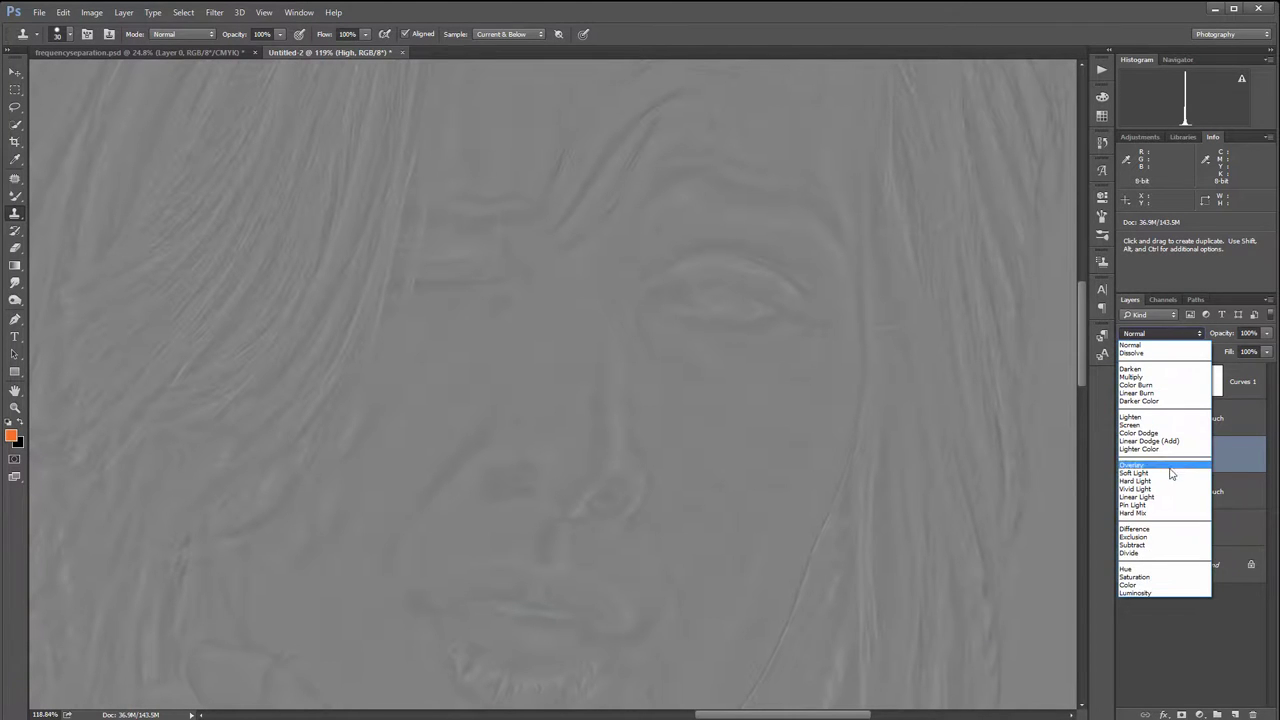
click(1162, 497)
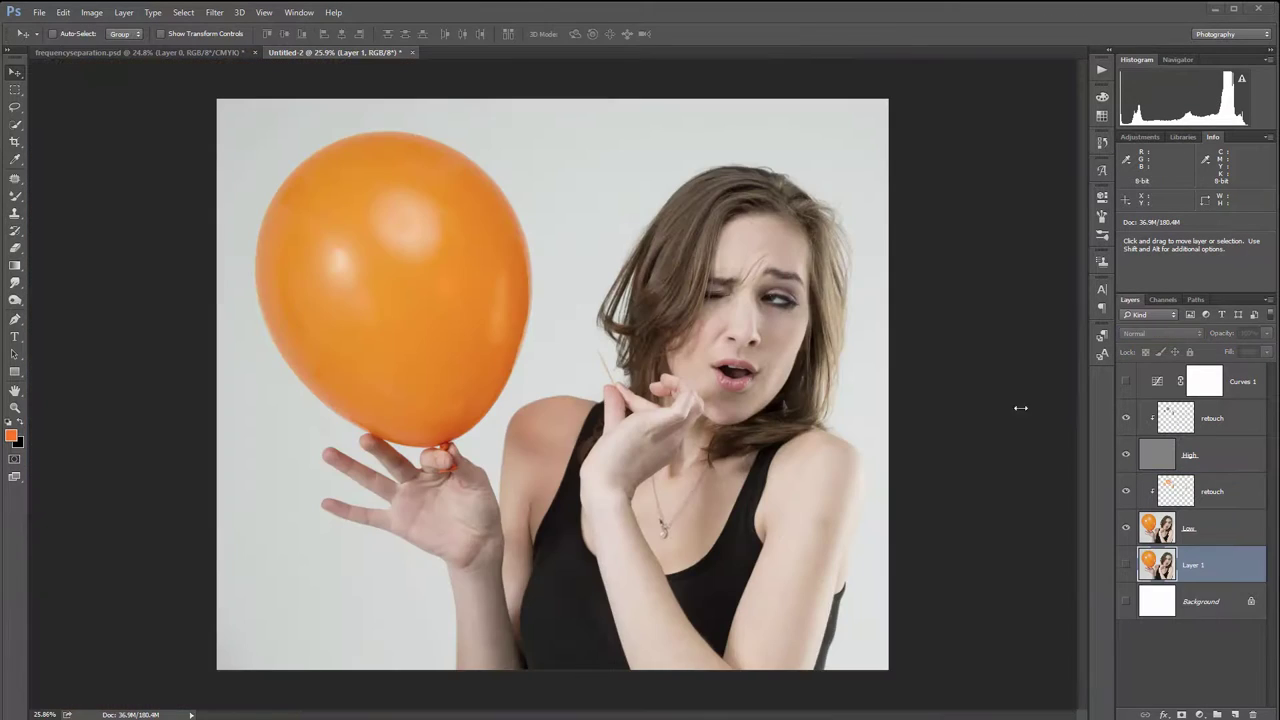
- Compare the retouched face with the original image on Layer 1
scroll(808, 343, up, 3)
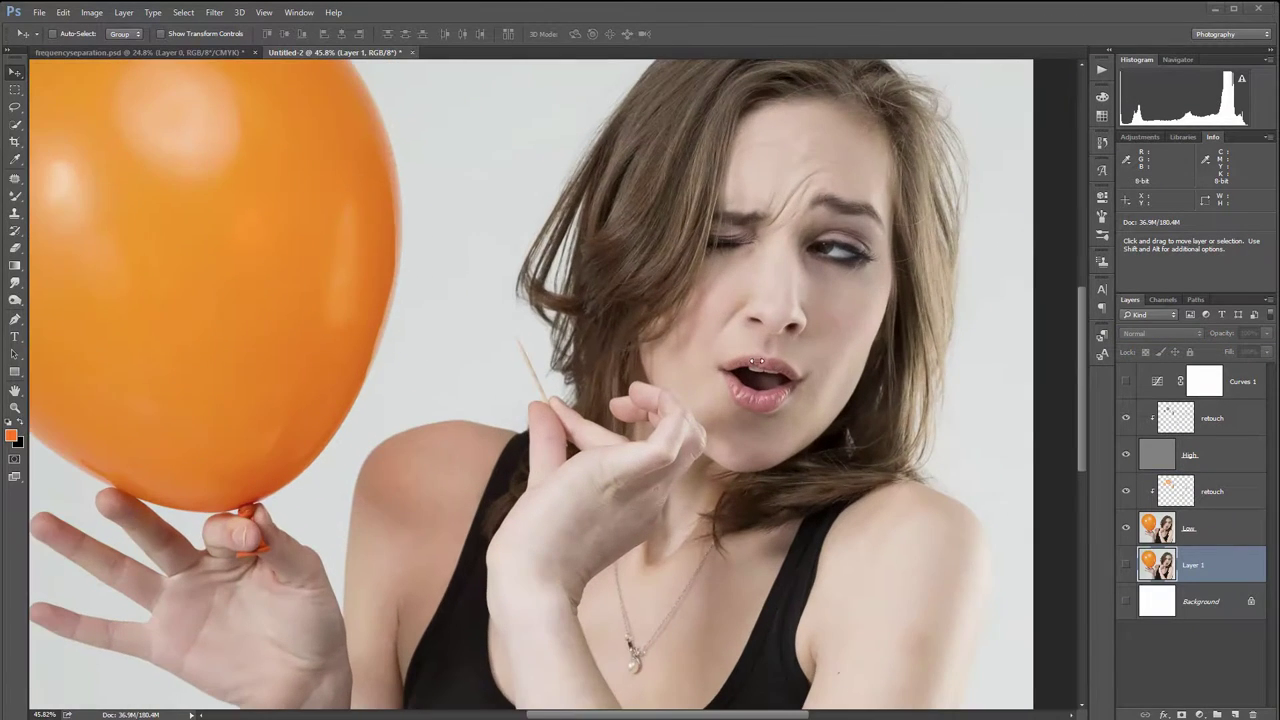
scroll(833, 373, down, 1)
scroll(988, 260, up, 3)
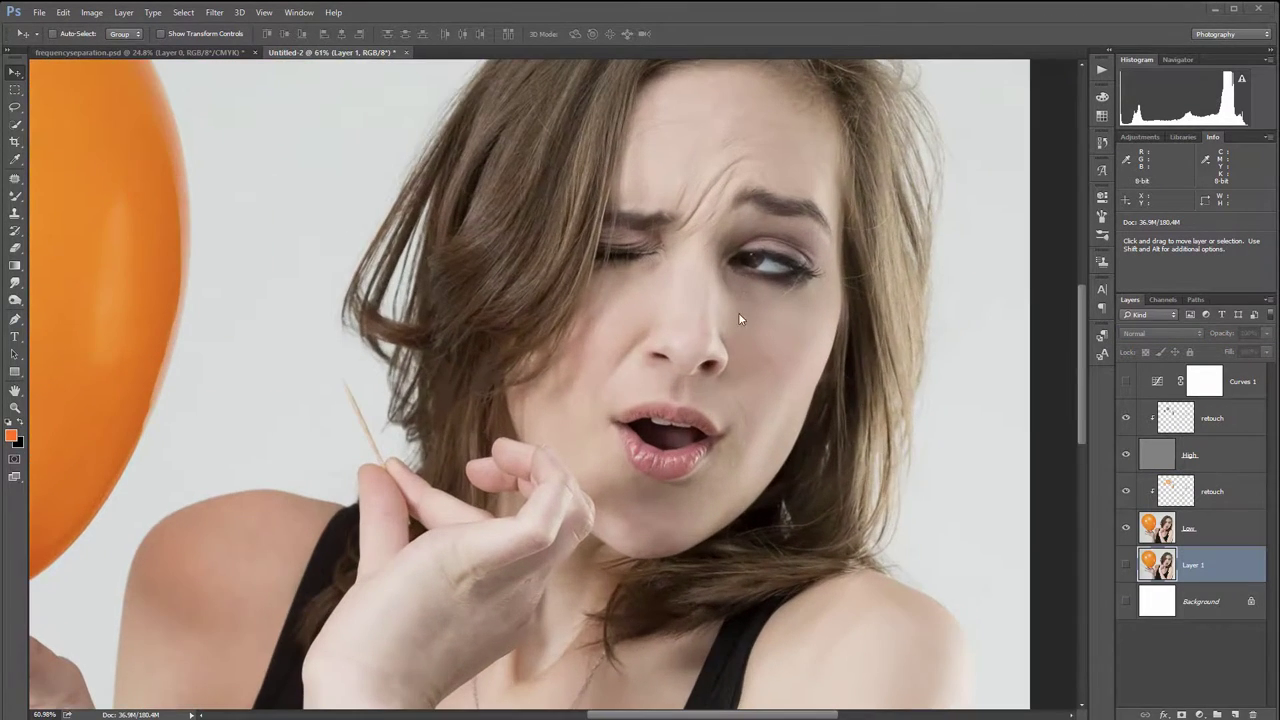
scroll(744, 316, up, 2)
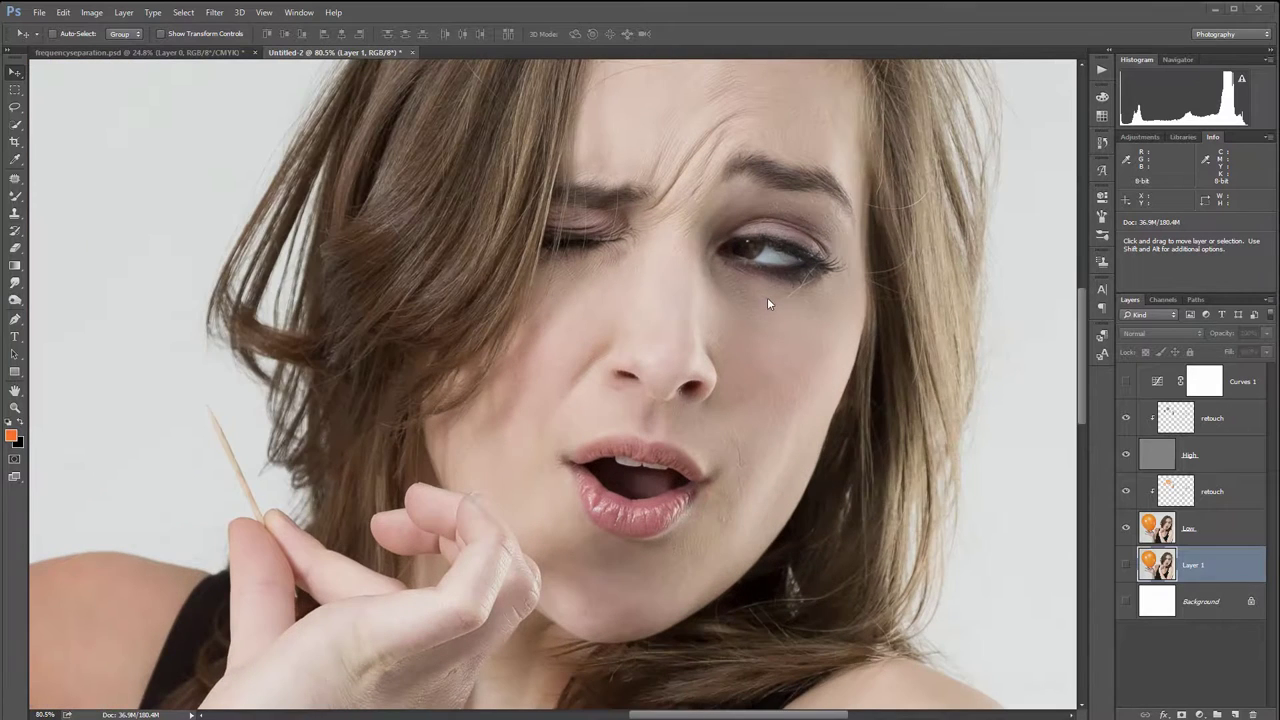
alt+click(1127, 566)
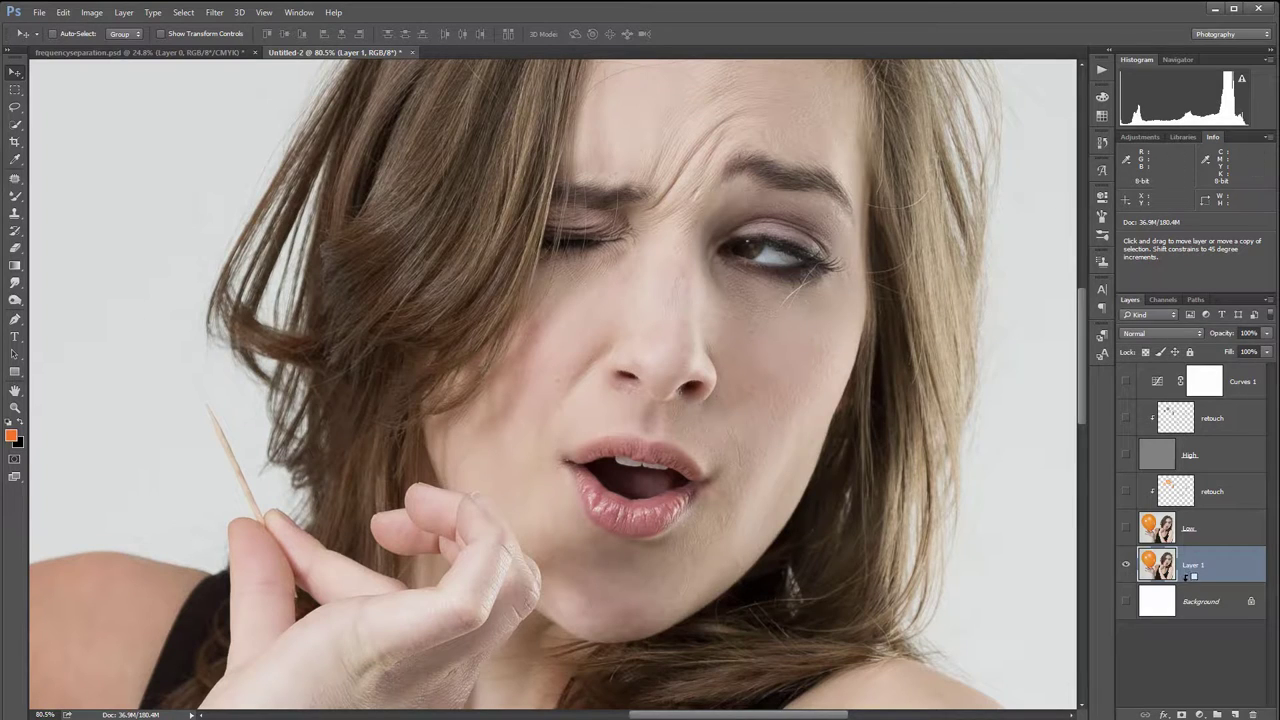
alt+click(1127, 566)
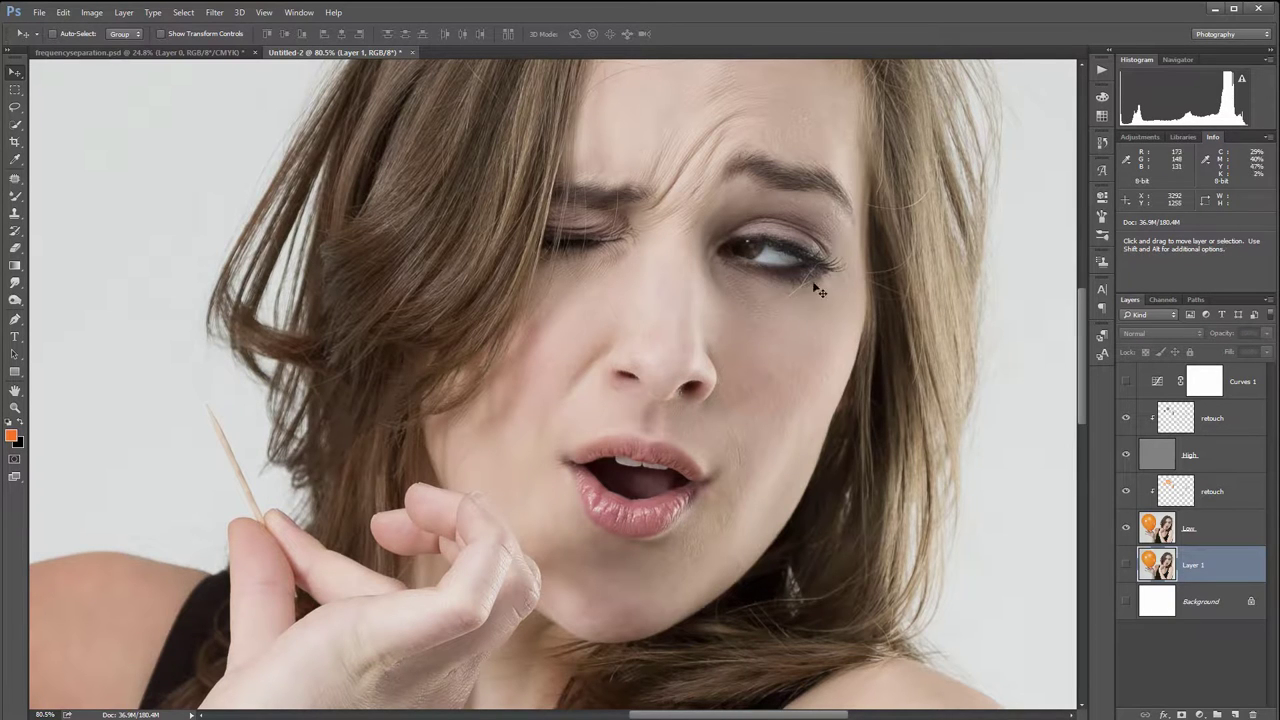
- Hide the High layer and make the retouch layer above Low active for work below the open eye
click(1126, 455)
click(1172, 495)
scroll(815, 302, up, 1)
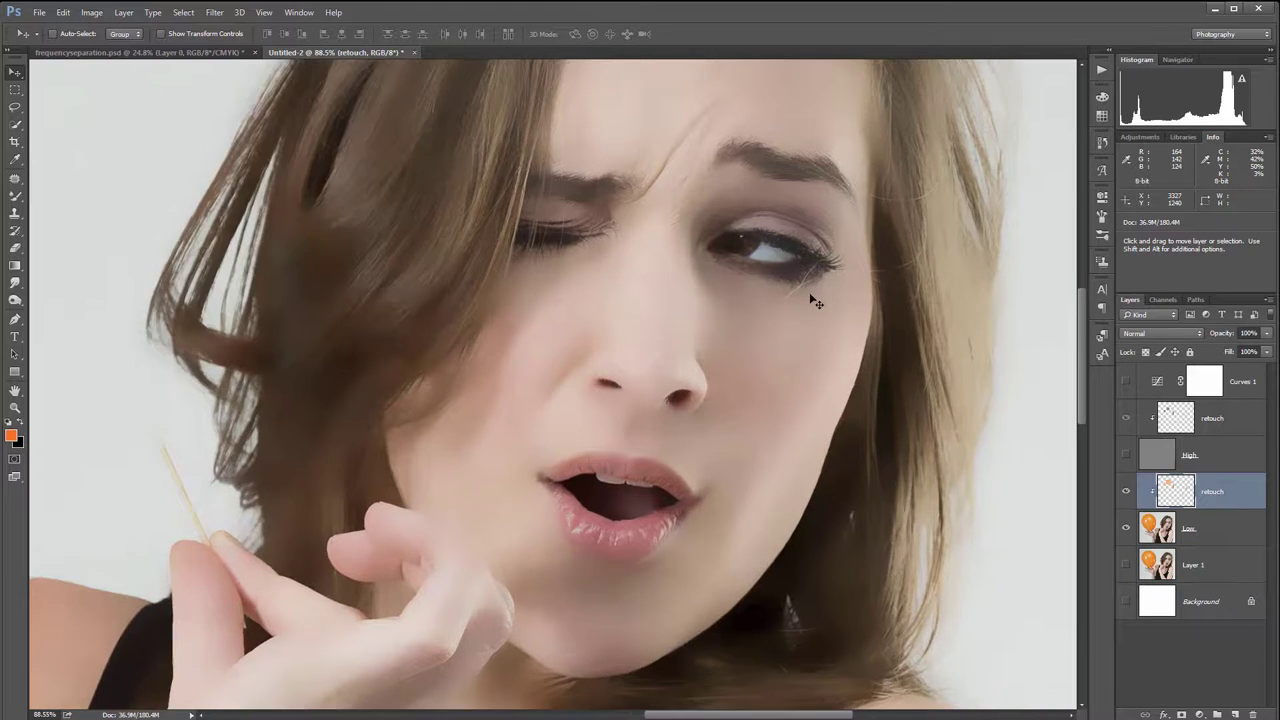
scroll(815, 302, up, 8)
scroll(300, 300, up, 5)
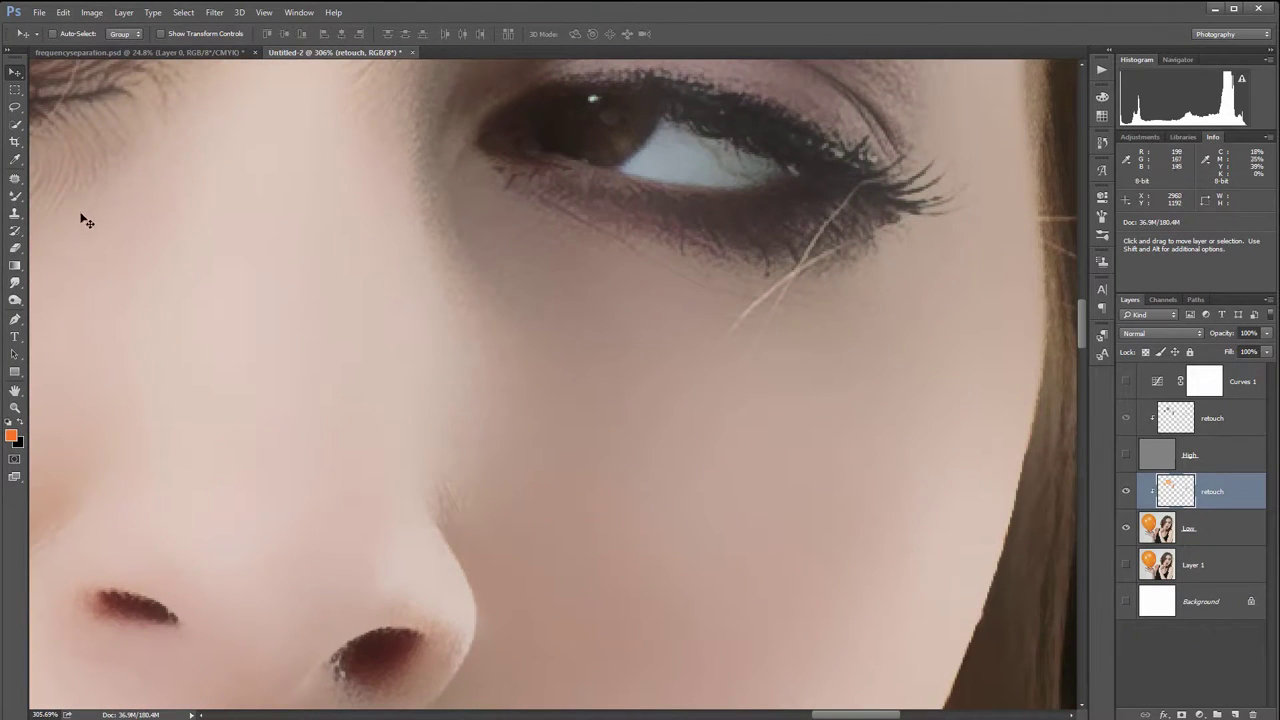
- Smooth the skin around the stray hair tips below the open eye using the Mixer Brush at 20 px
key(b)
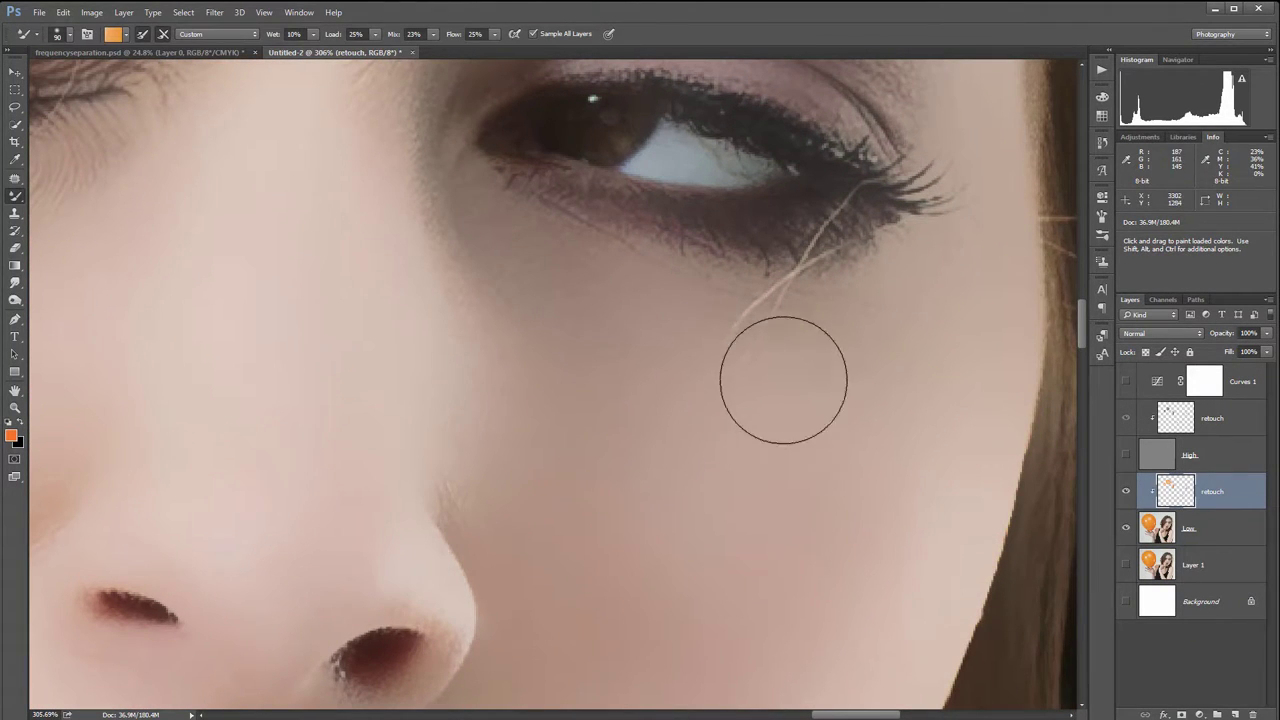
key(bracketleft)
key(bracketleft)
key(bracketleft)
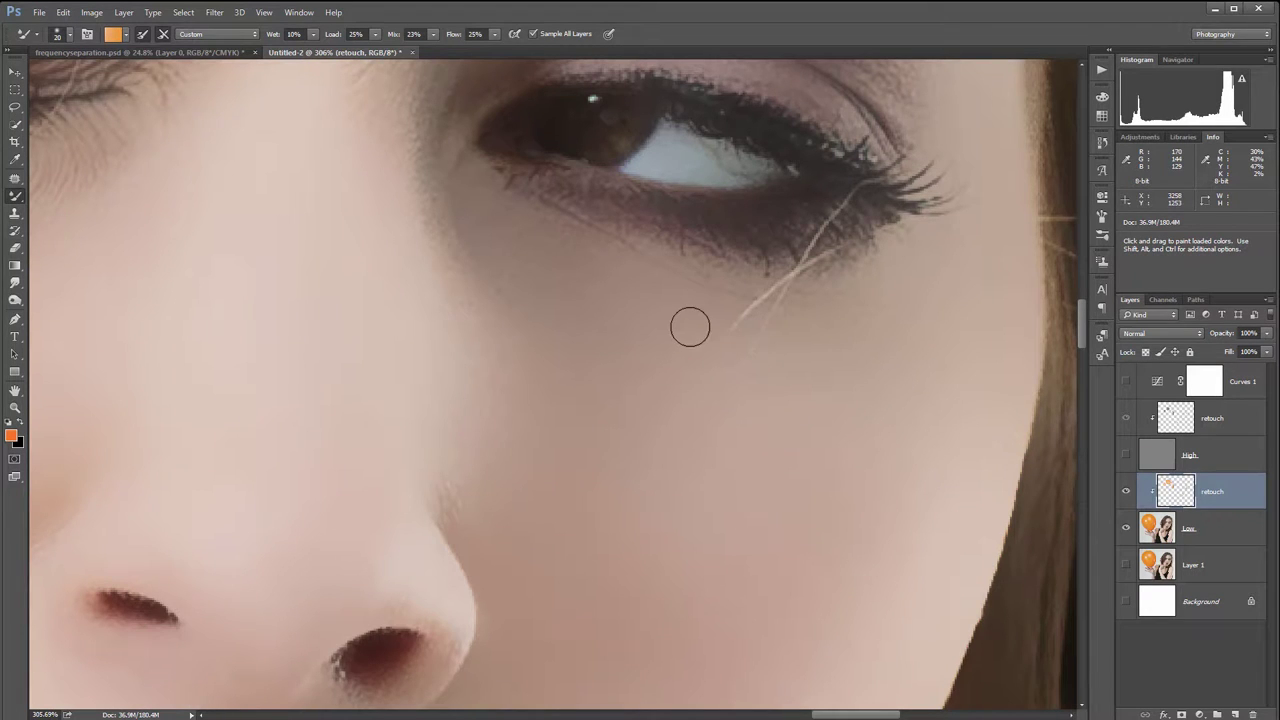
alt+click(679, 284)
mouse_move(694, 334)
mouse_down()
mouse_move(749, 323)
mouse_move(734, 340)
mouse_move(769, 323)
mouse_move(743, 325)
mouse_up()
alt+click(847, 361)
- Blend the stray hair tips just below the open eye's lower lashes into the skin with a smaller Mixer Brush
scroll(791, 286, up, 4)
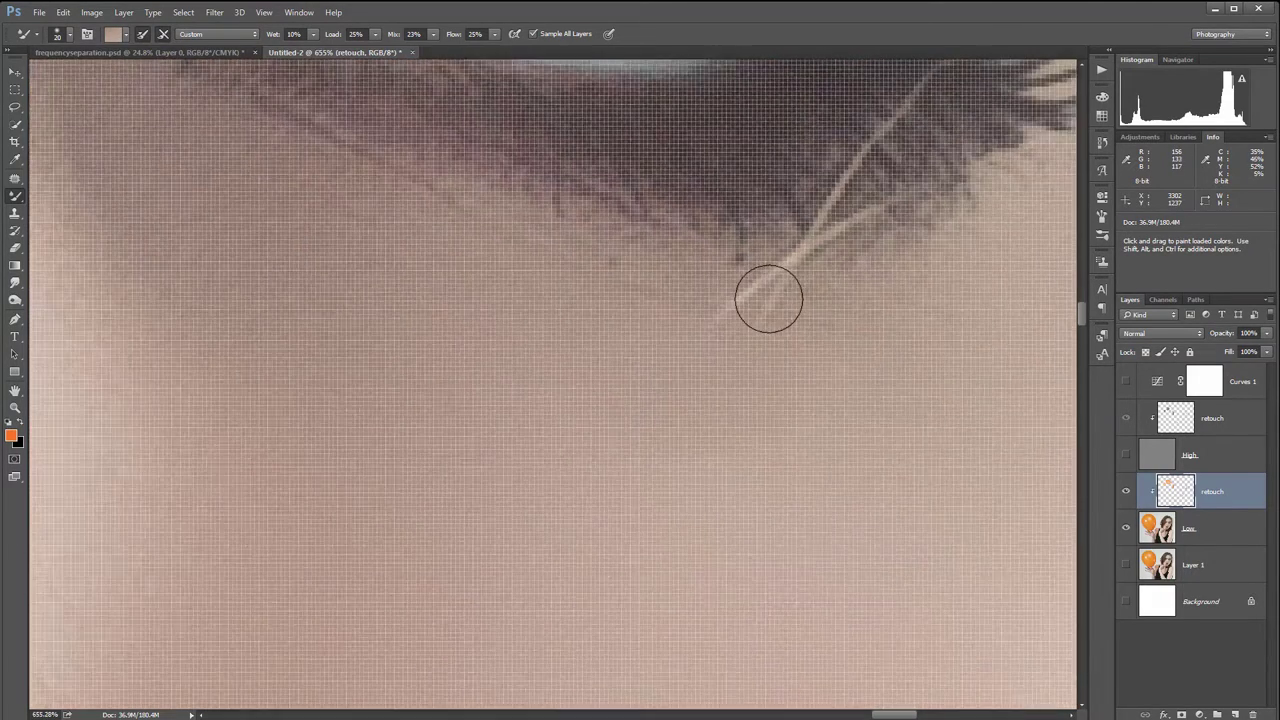
scroll(768, 300, down, 2)
key(bracketleft)
key(bracketleft)
key(bracketleft)
alt+click(750, 311)
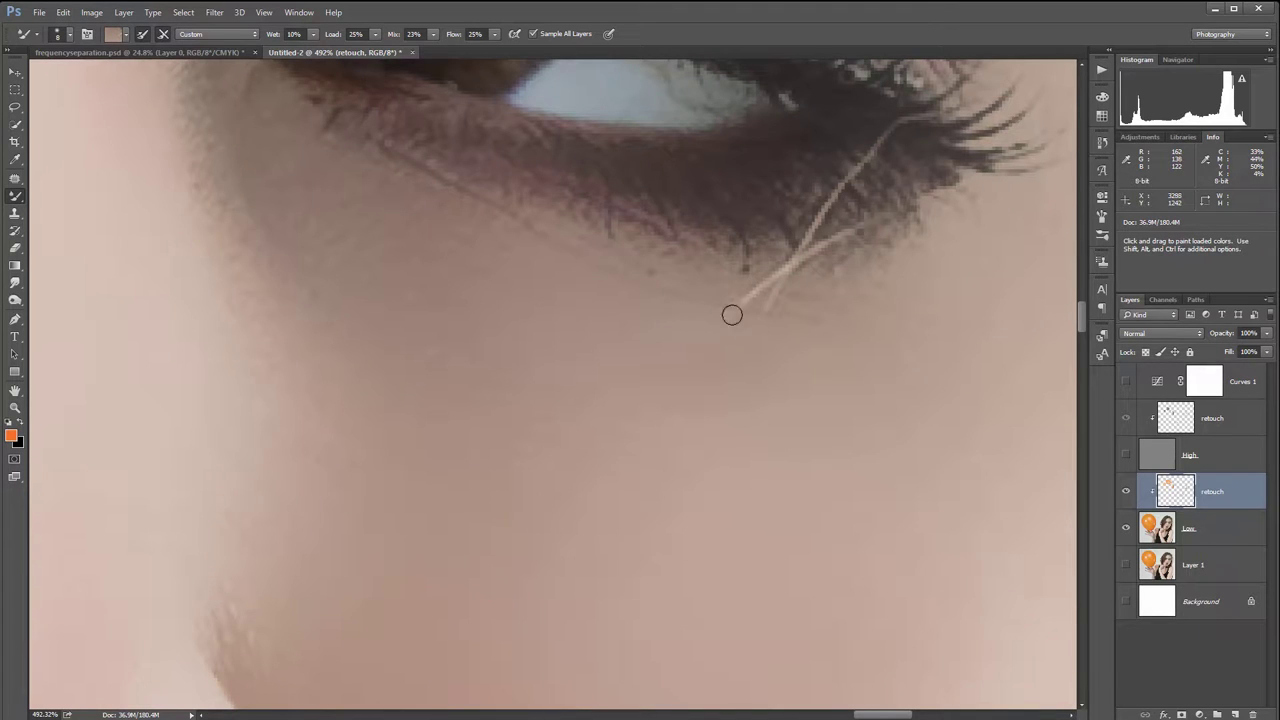
mouse_move(697, 288)
mouse_down()
mouse_move(772, 302)
mouse_move(781, 339)
mouse_move(754, 327)
mouse_move(781, 270)
mouse_up()
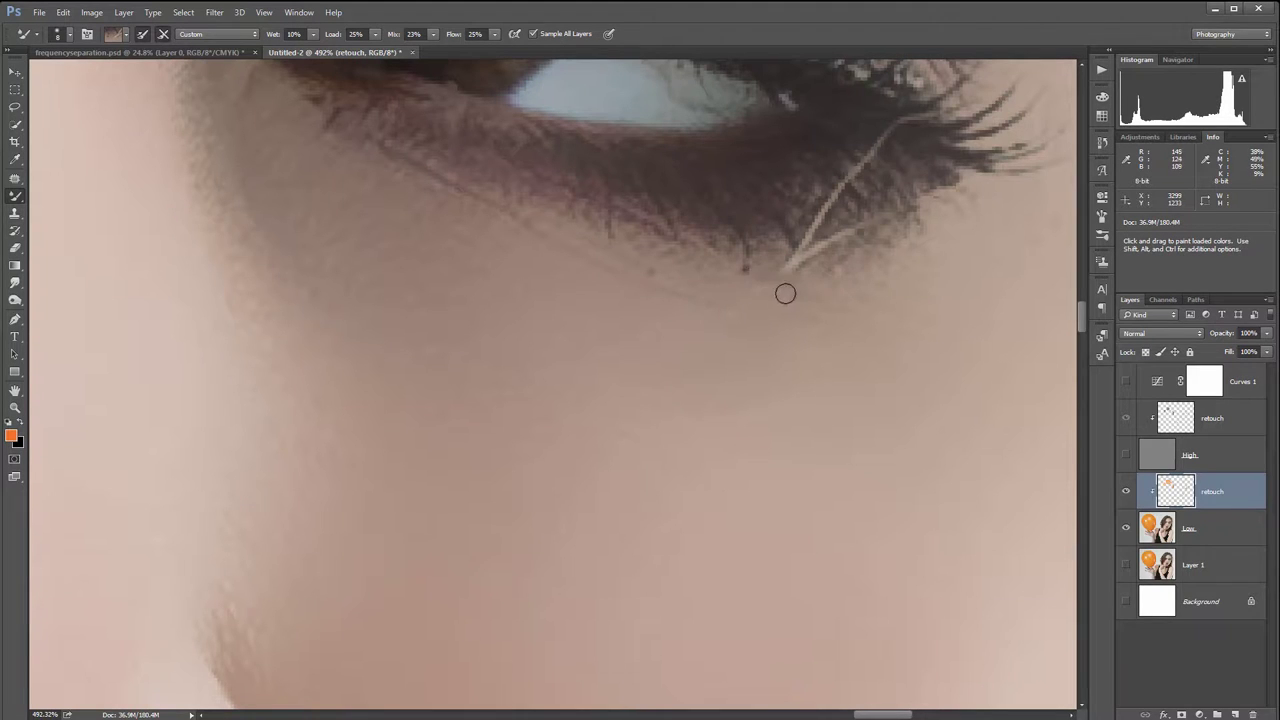
- Blend the remaining stray hair strands into the dark makeup at the open eye's outer corner with the Mixer Brush
drag(924, 288, 877, 403)
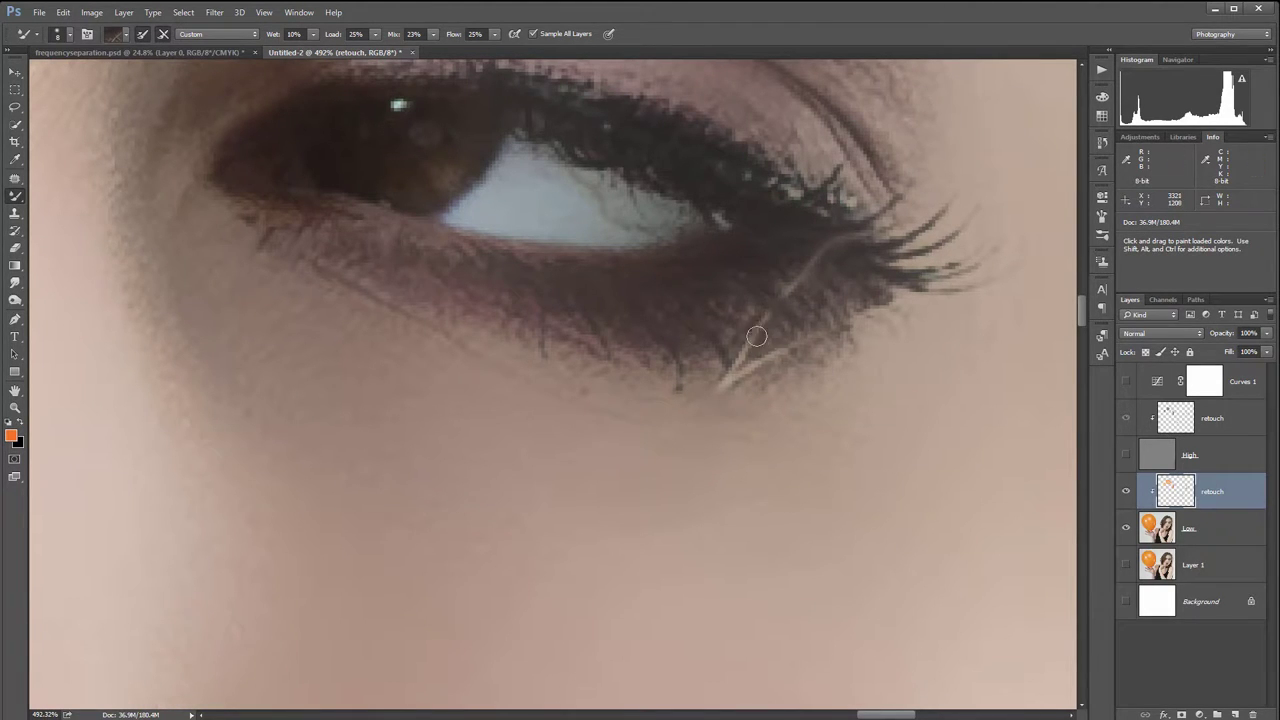
alt+click(742, 376)
scroll(861, 229, down, 10)
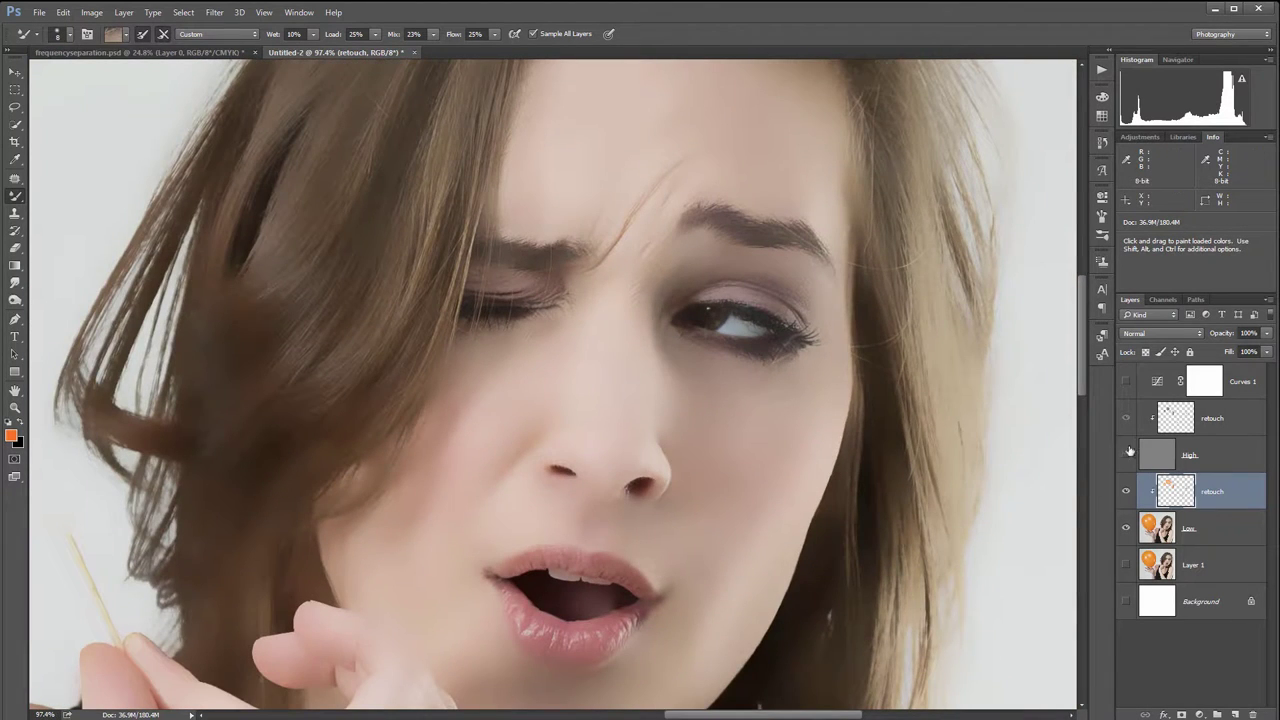
- Show the High layer again and compare the retouched face with the original image on Layer 1
click(1126, 455)
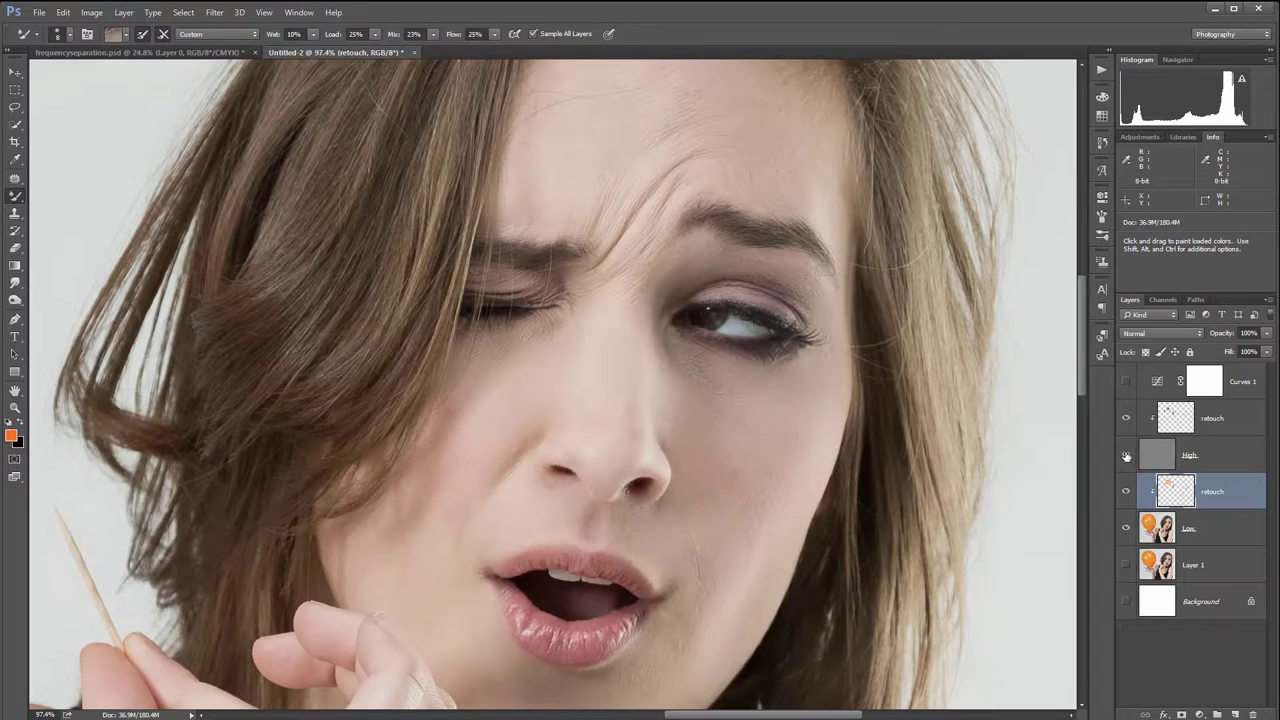
alt+click(1126, 566)
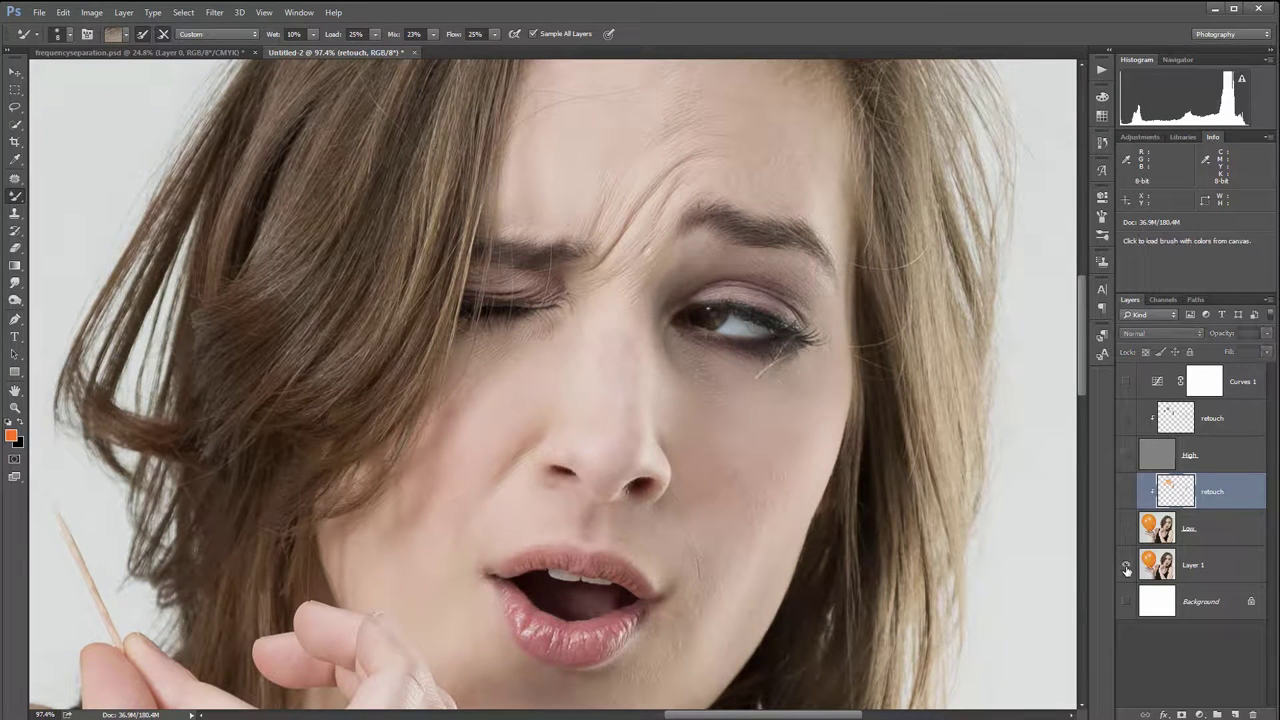
alt+click(1126, 567)
alt+click(1126, 567)
alt+click(1126, 567)
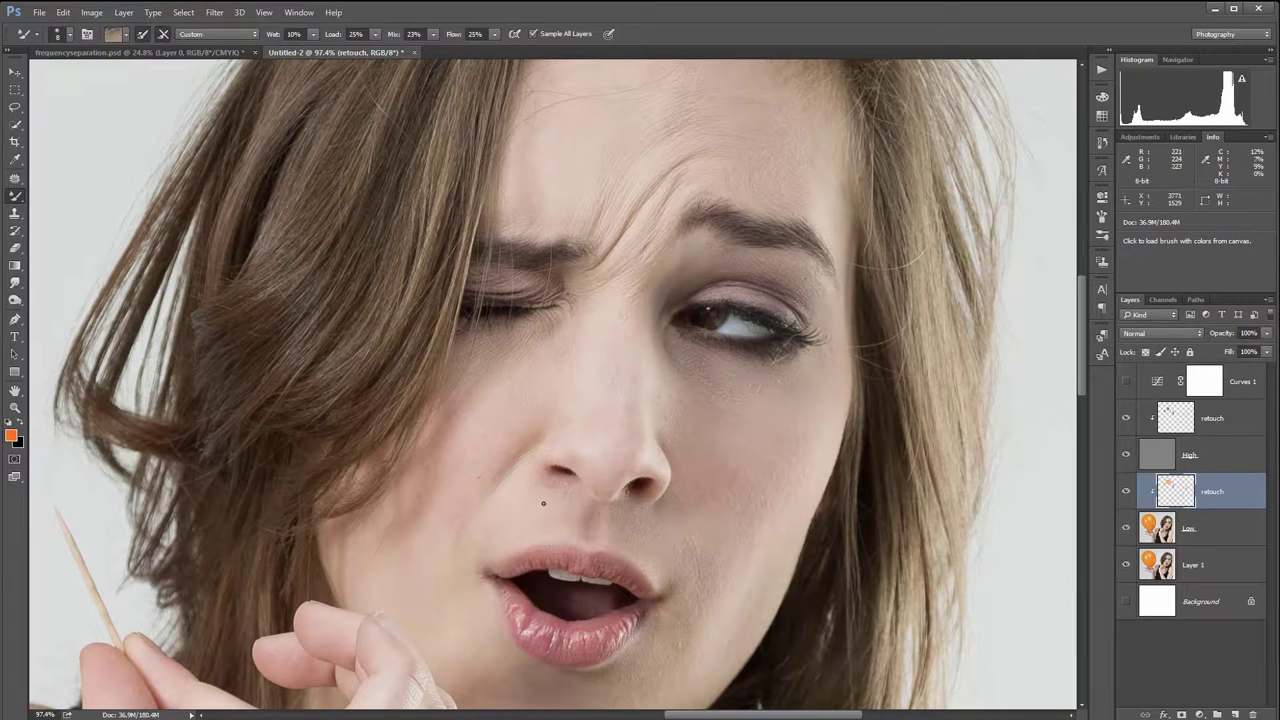
- Compare the retouched orange balloon with the original image on Layer 1
key(space)
drag(506, 568, 1008, 280)
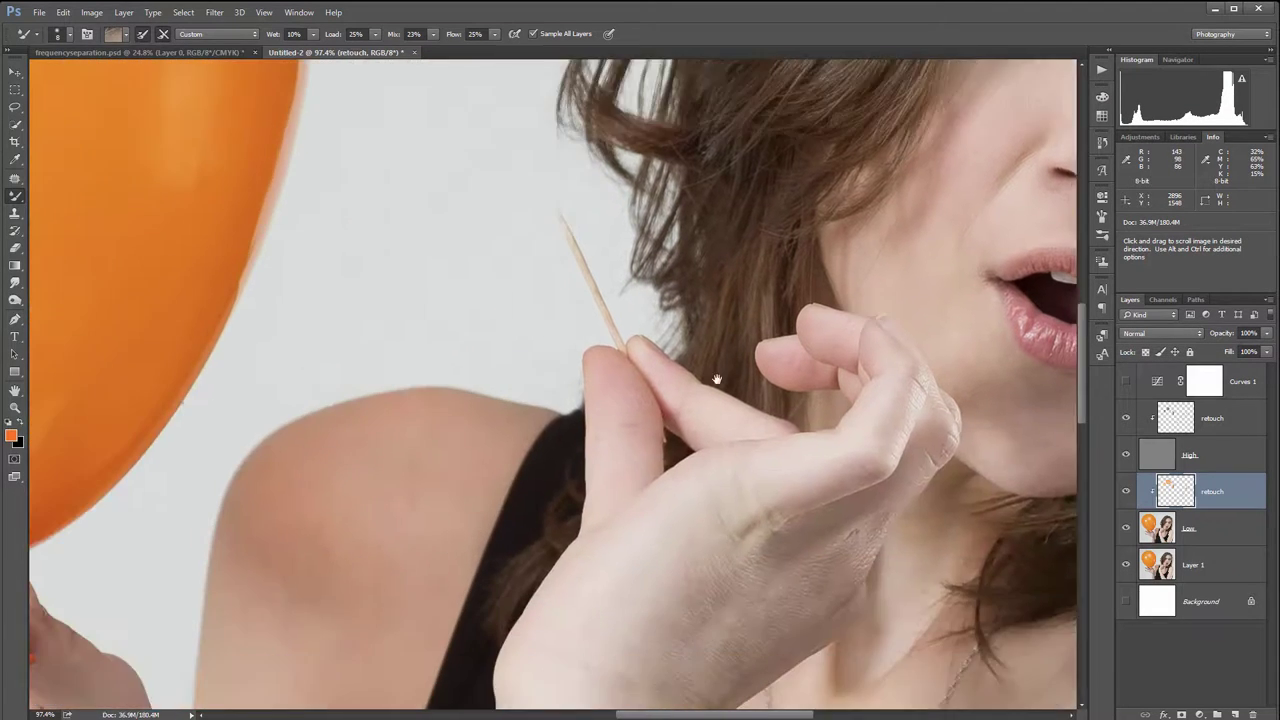
drag(543, 578, 843, 466)
drag(422, 285, 708, 388)
scroll(707, 388, down, 5)
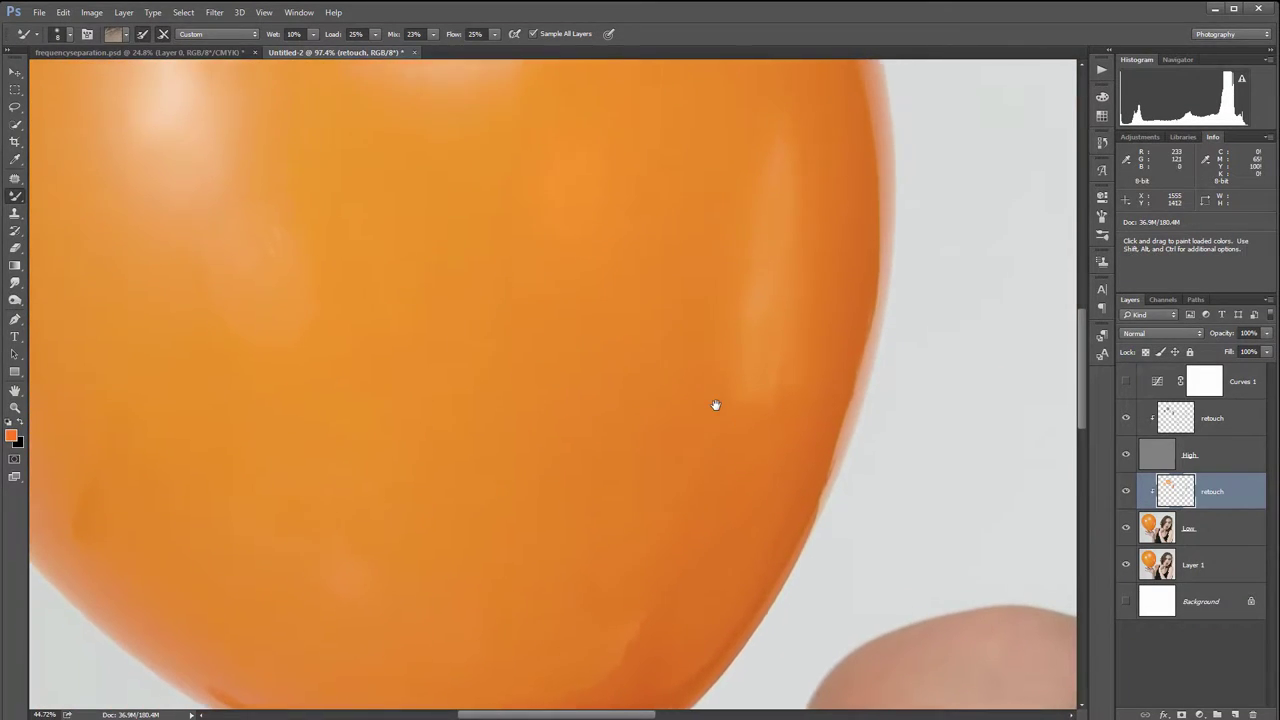
alt+click(1127, 566)
alt+click(1127, 566)
alt+click(1127, 566)
alt+click(1127, 566)
- Compare the retouched hand holding the balloon knot with the original image on Layer 1
drag(877, 586, 834, 386)
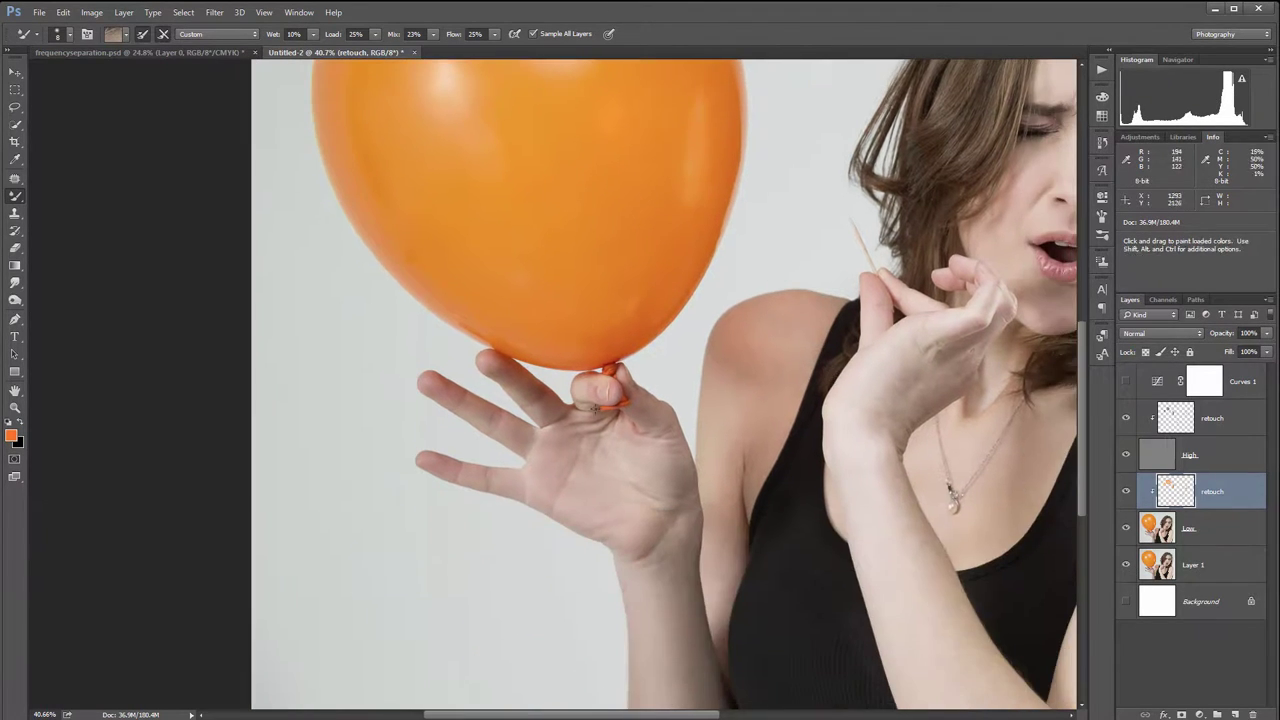
scroll(602, 393, up, 6)
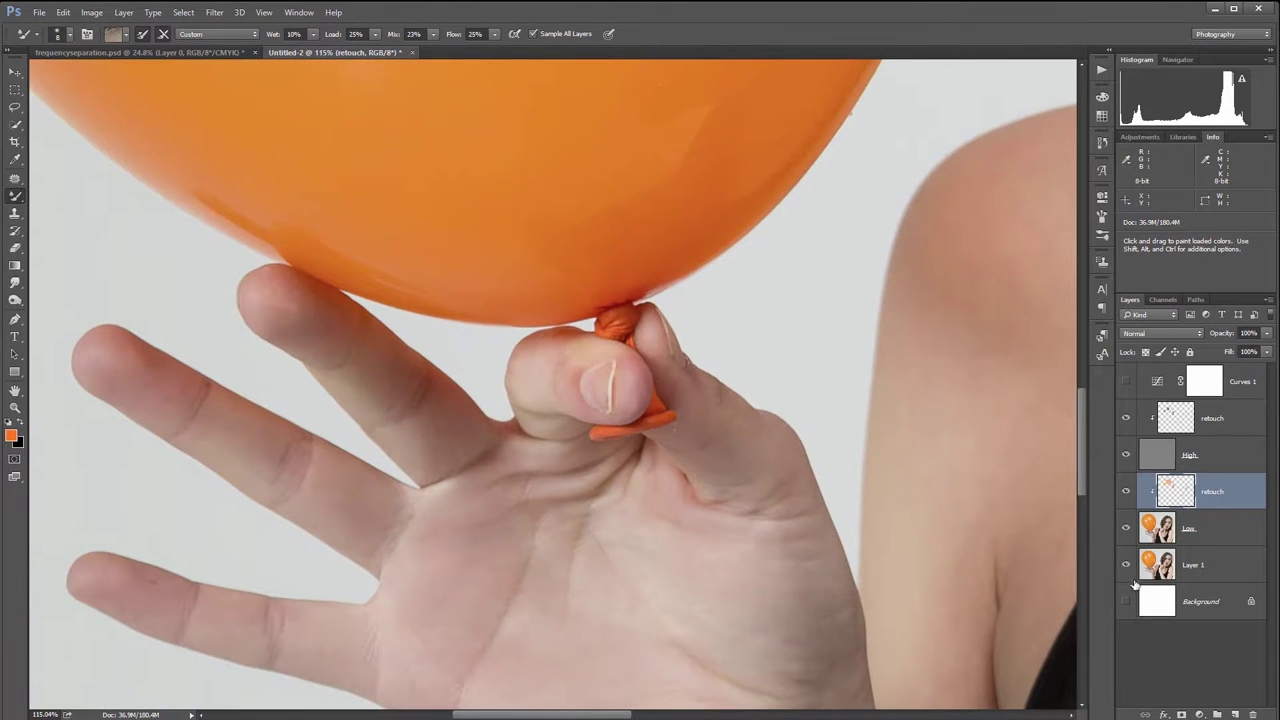
alt+click(1124, 566)
alt+click(1124, 566)
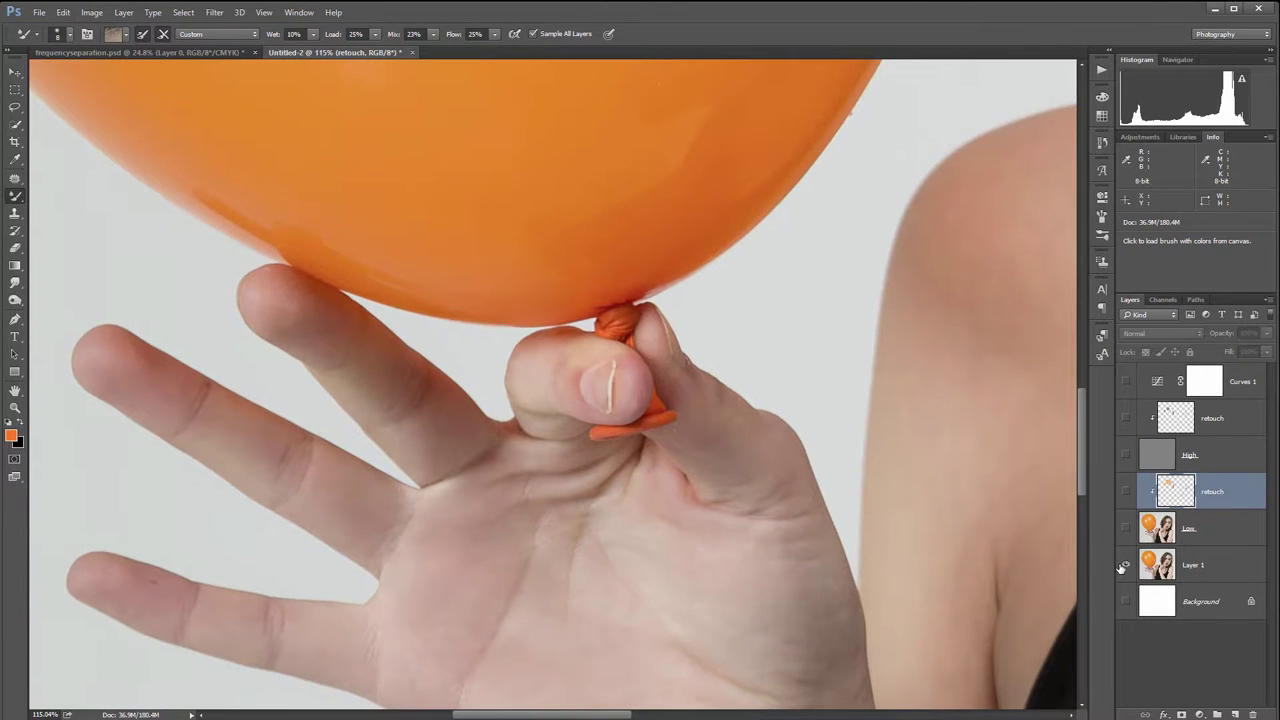
scroll(722, 355, down, 1)
scroll(724, 353, down, 4)
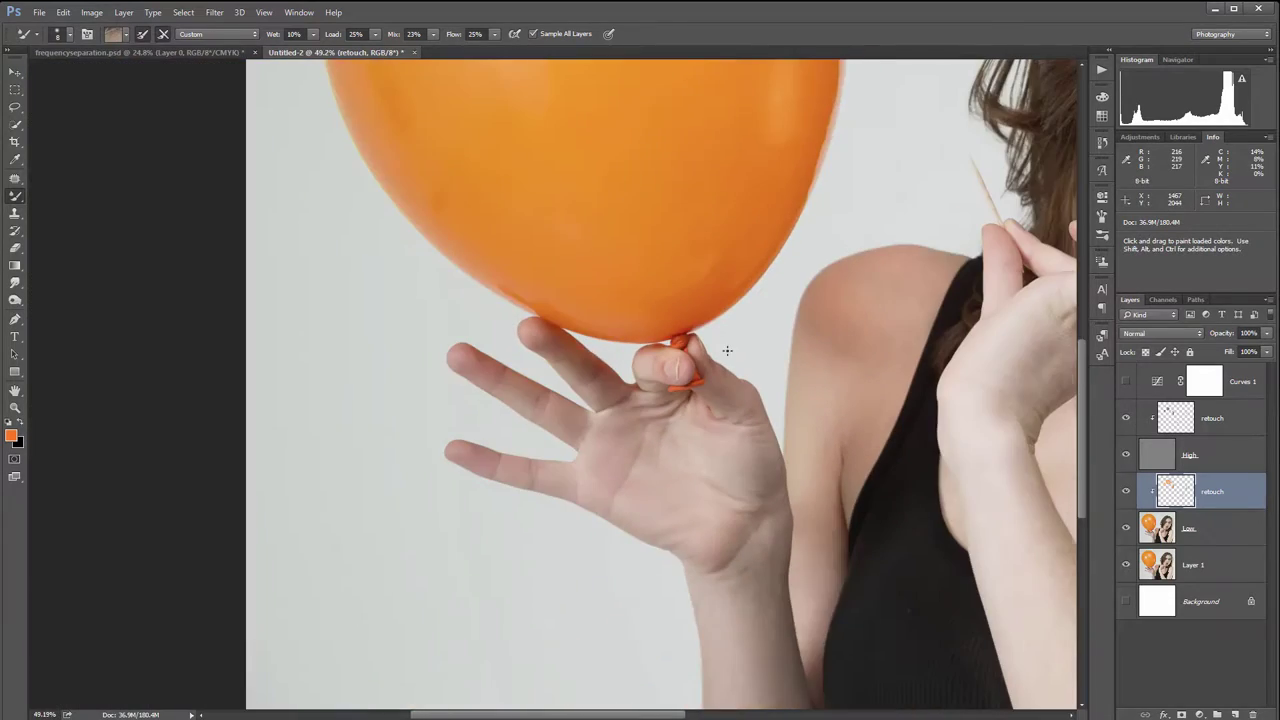
- Compare the retouched nose and closed-eye area up close with the original image on Layer 1
scroll(784, 294, up, 8)
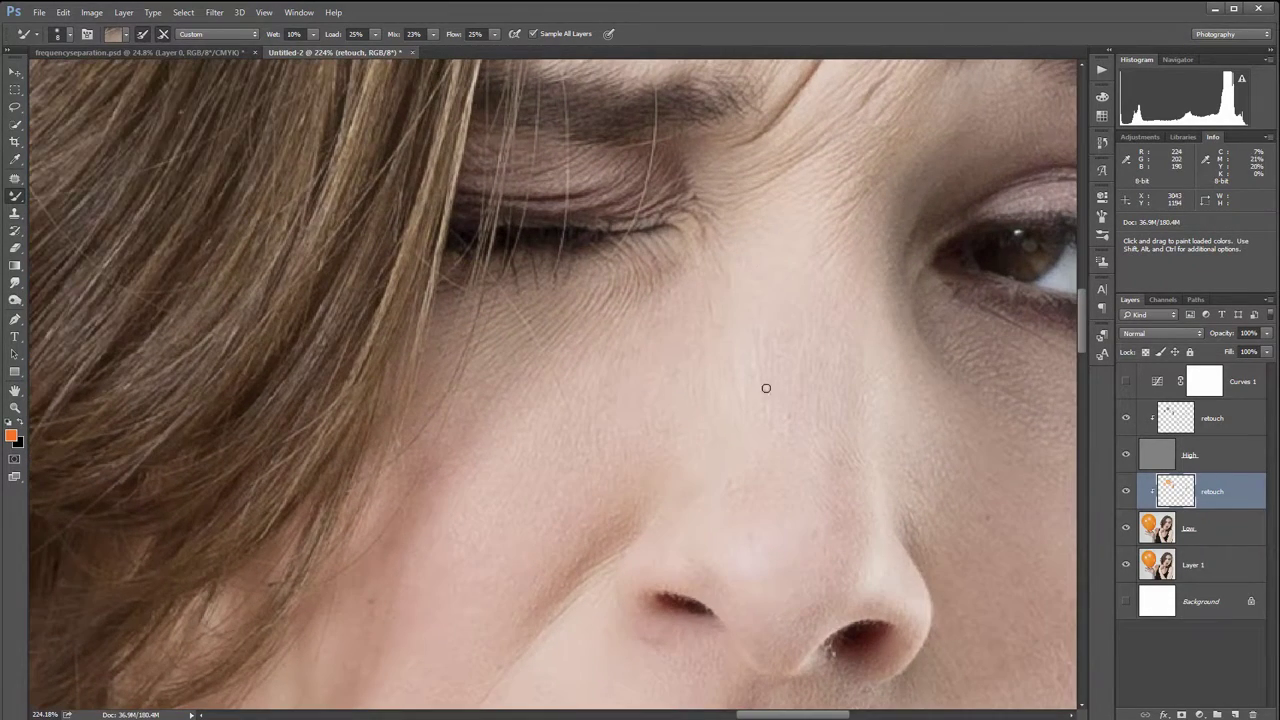
alt+click(1126, 566)
alt+click(1126, 566)
alt+click(1126, 566)
alt+click(1126, 566)
- Examine the High texture and the Low tones separately, and restore the composite with both layers visible
click(1127, 527)
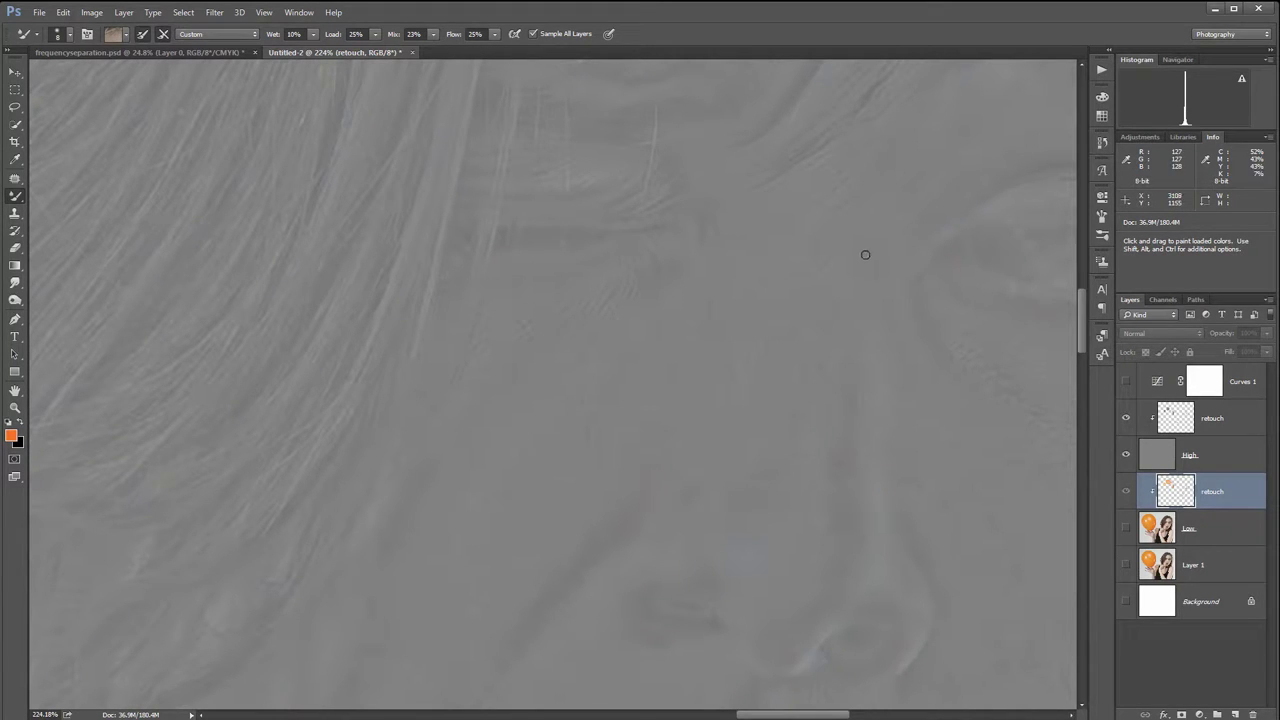
click(1126, 527)
click(1126, 454)
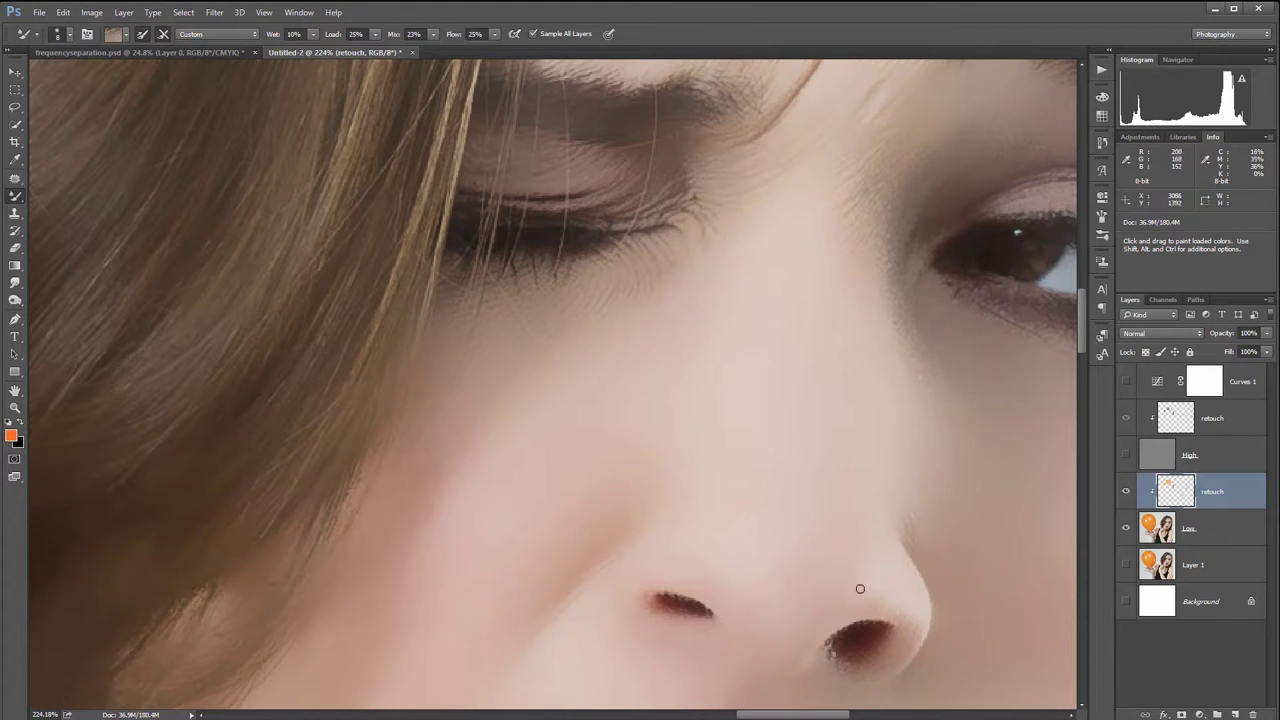
scroll(740, 378, down, 5)
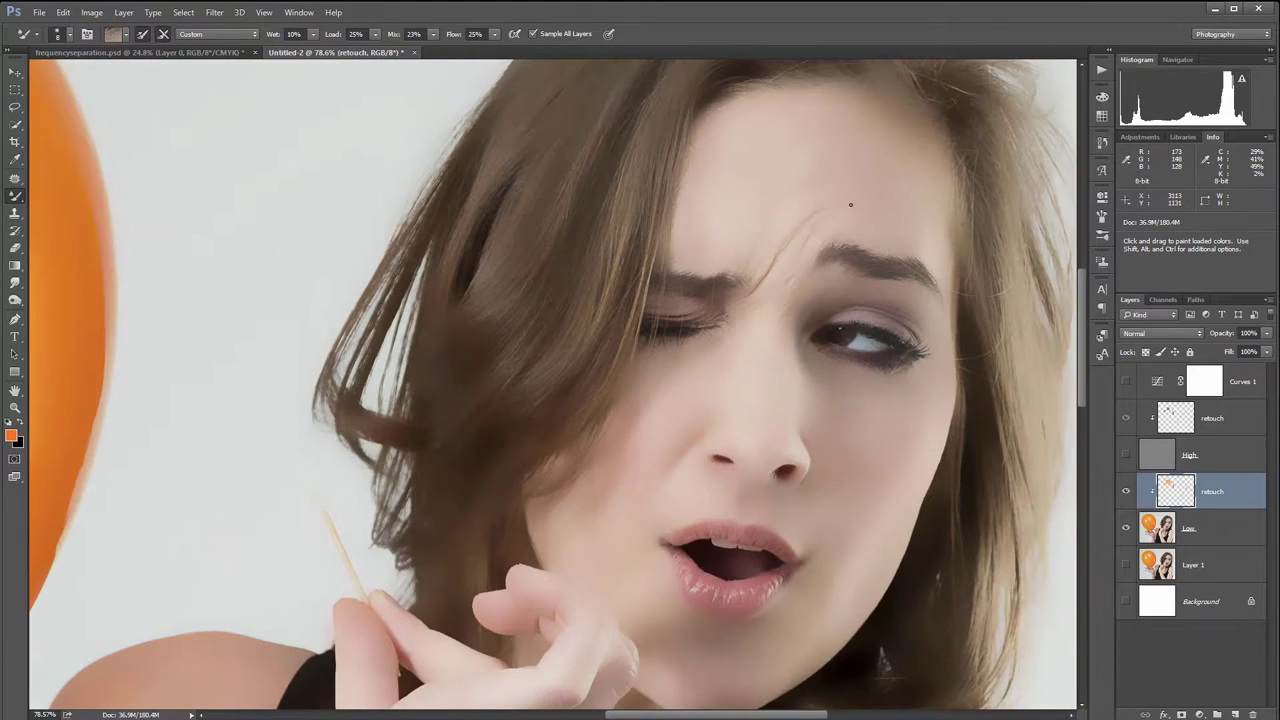
scroll(764, 241, down, 1)
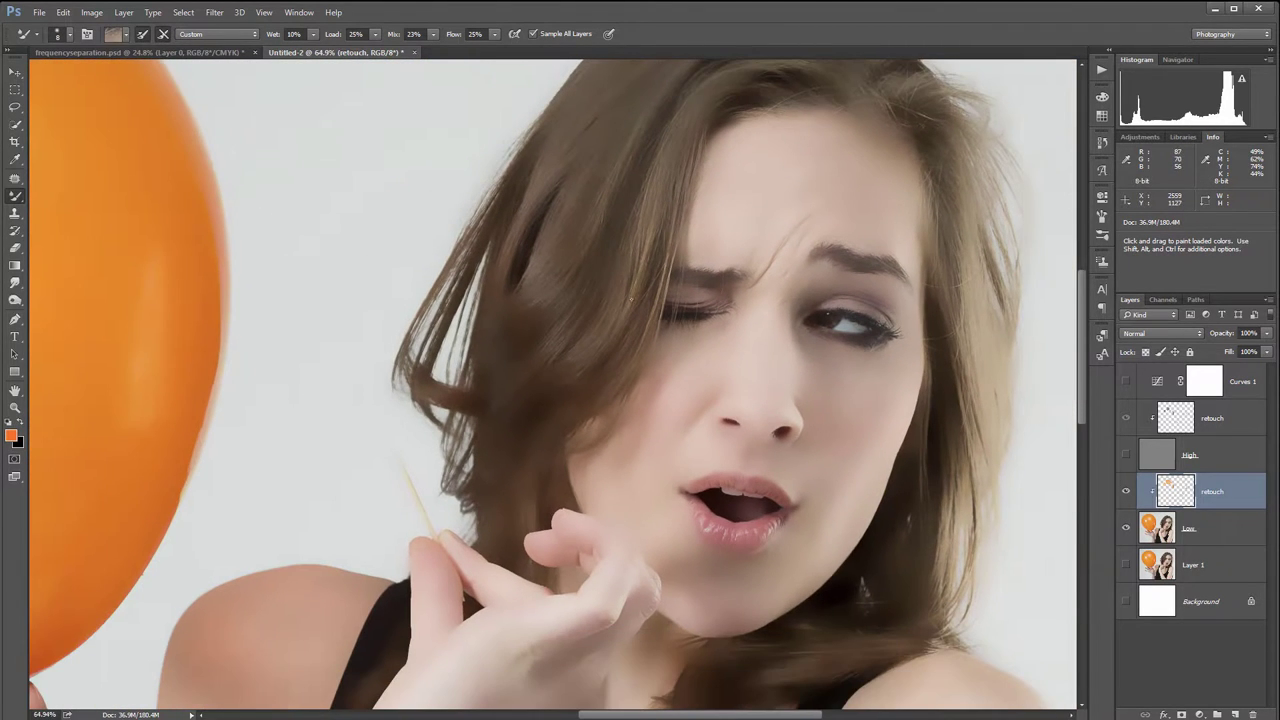
scroll(421, 231, down, 1)
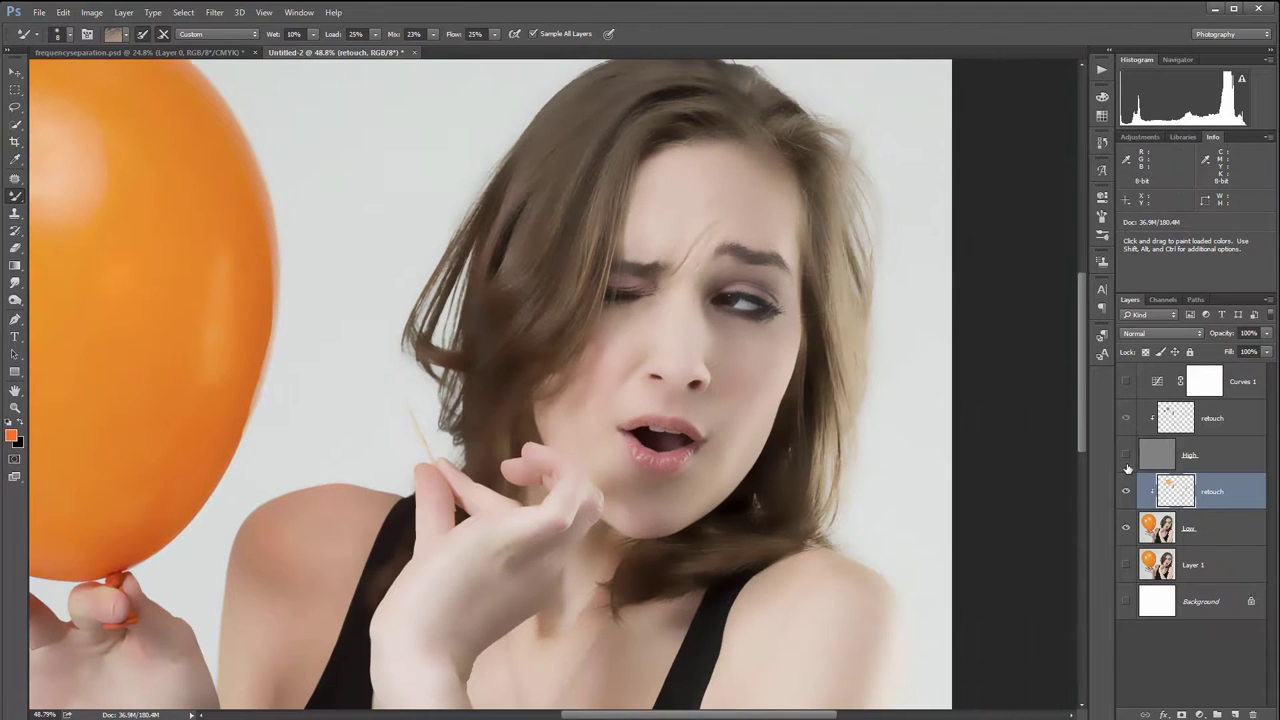
click(1125, 455)
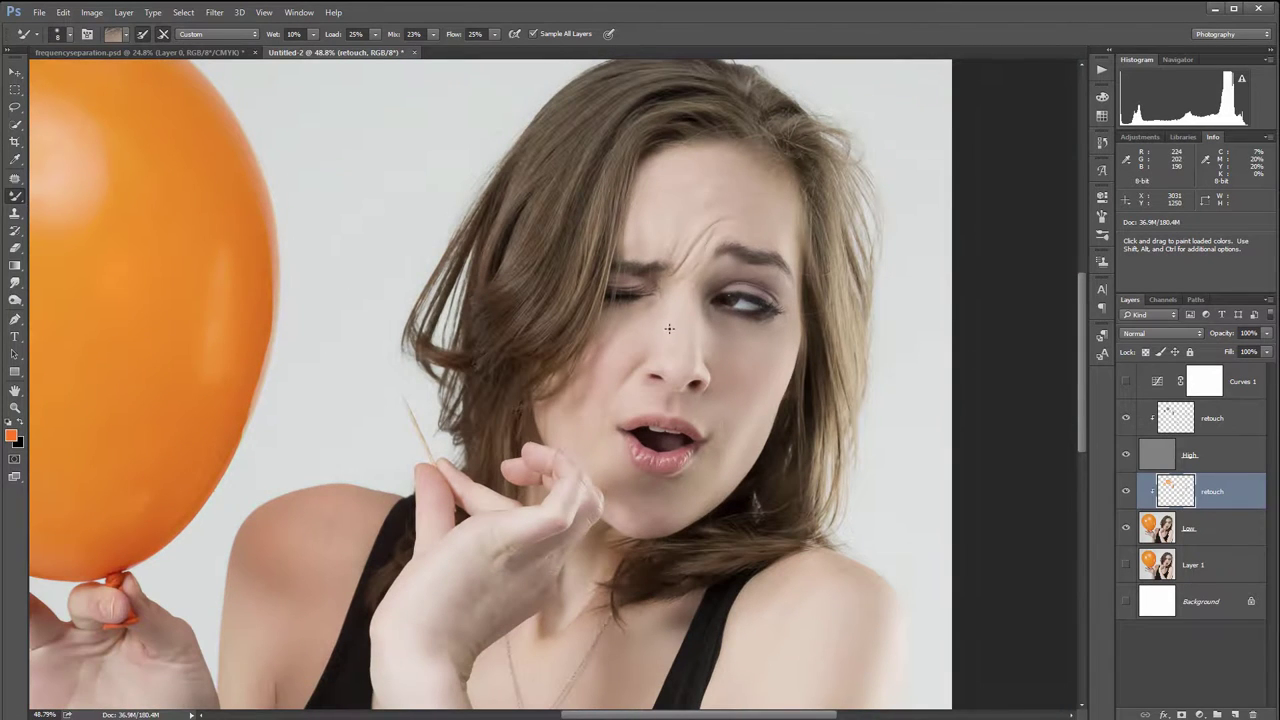
- Switch to the Freckles.psd document and show all its High, Middle and Low layers with the Background hidden
key(s)
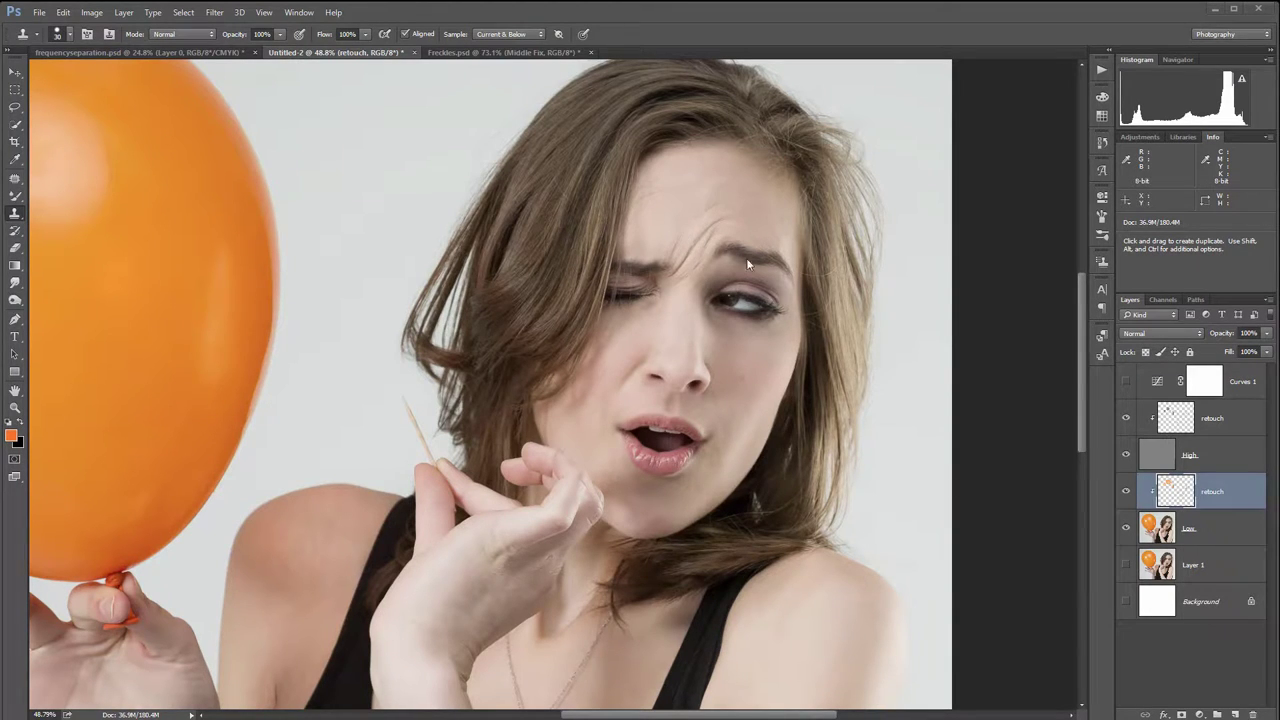
click(466, 52)
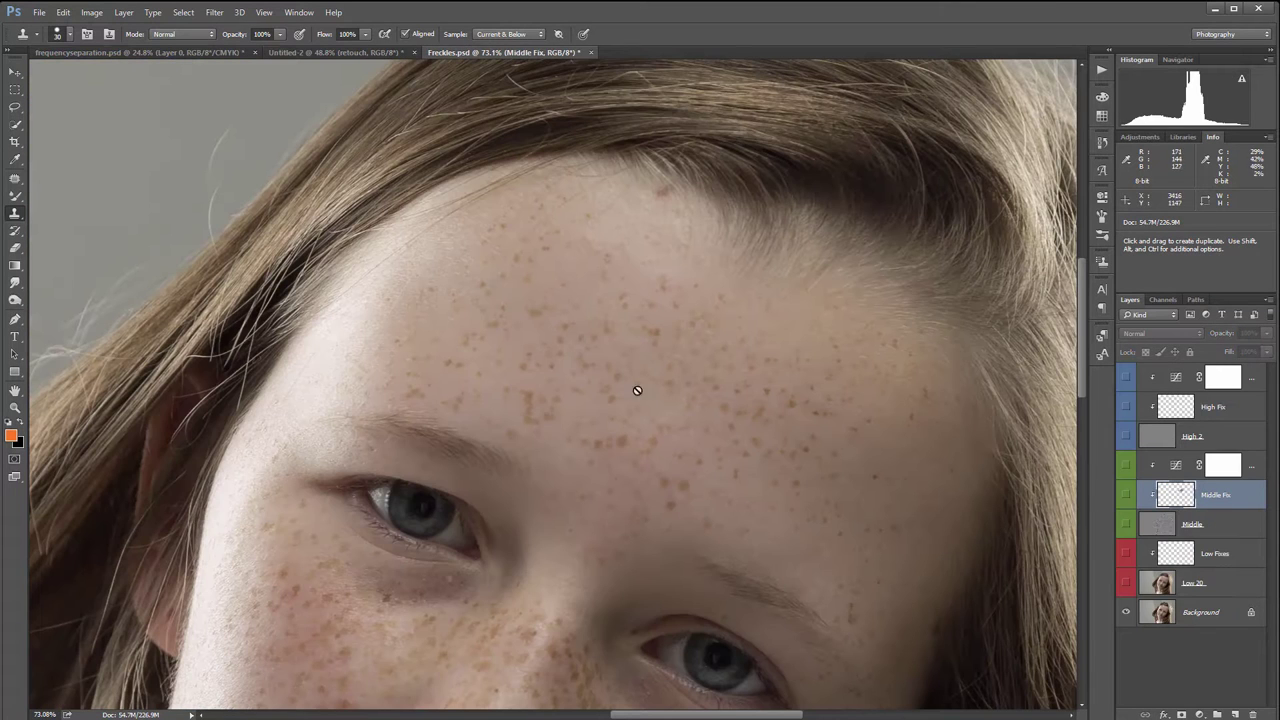
scroll(561, 337, down, 4)
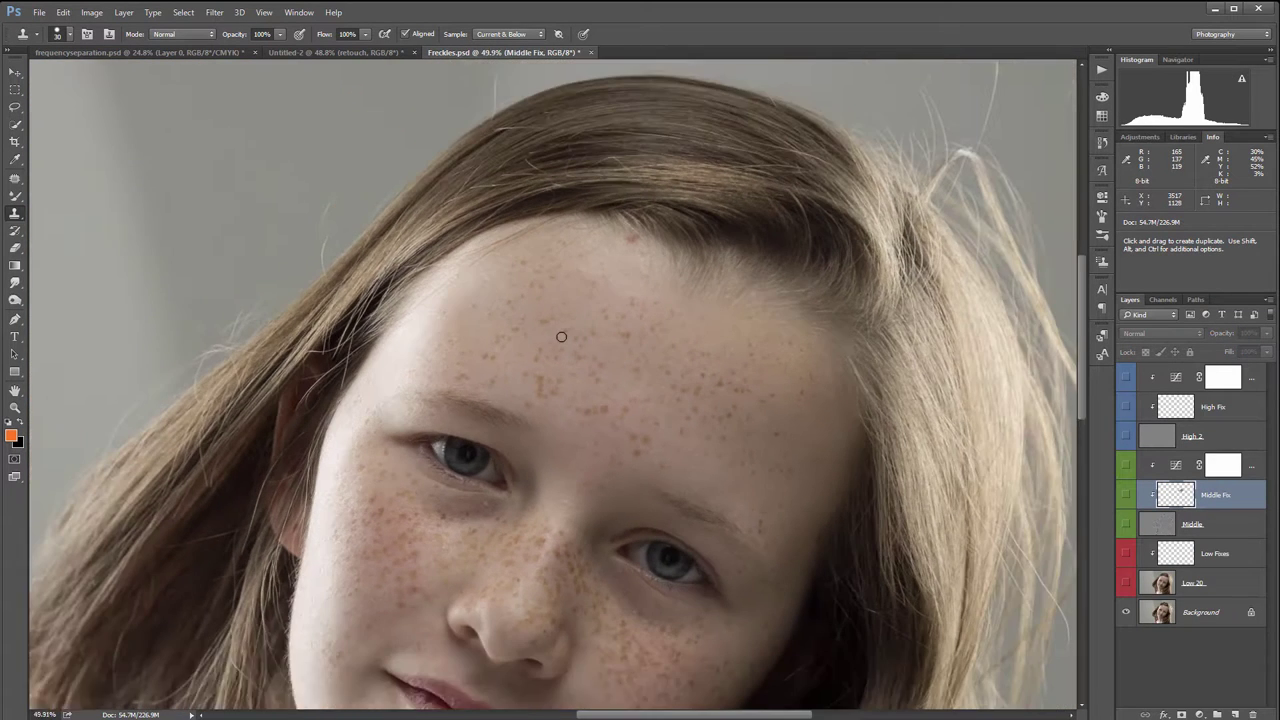
drag(497, 473, 584, 302)
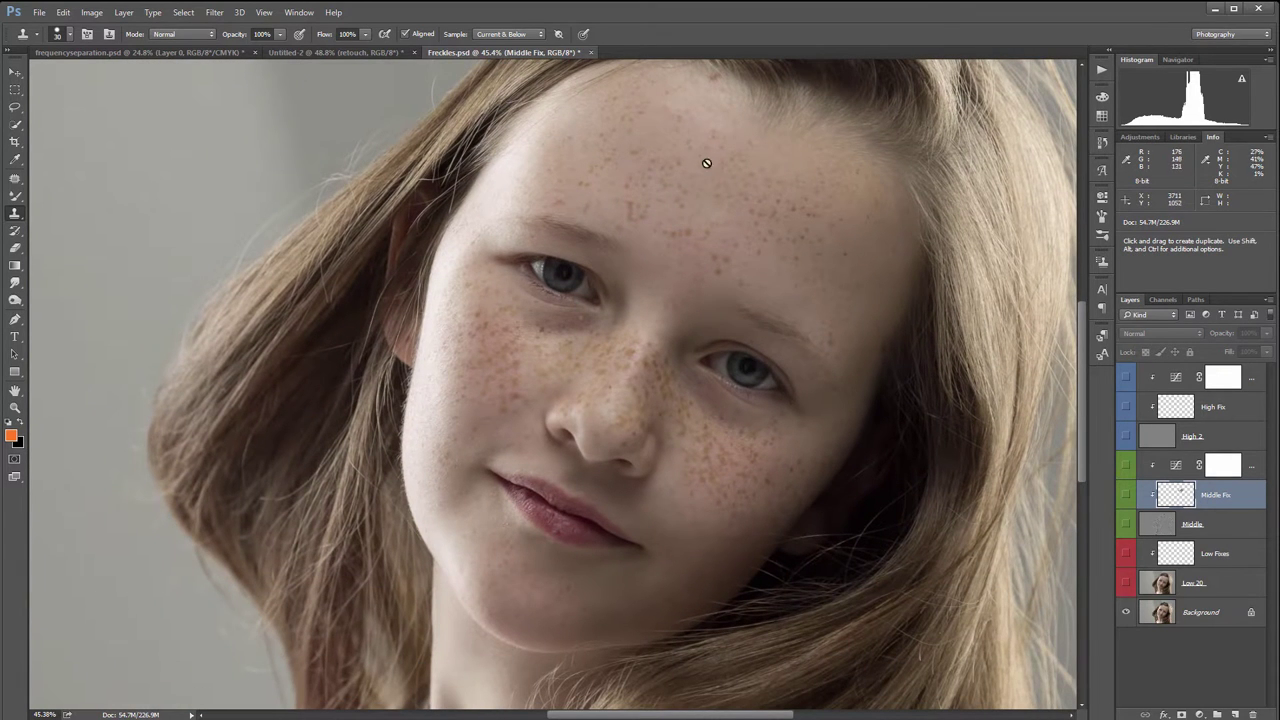
drag(740, 189, 737, 346)
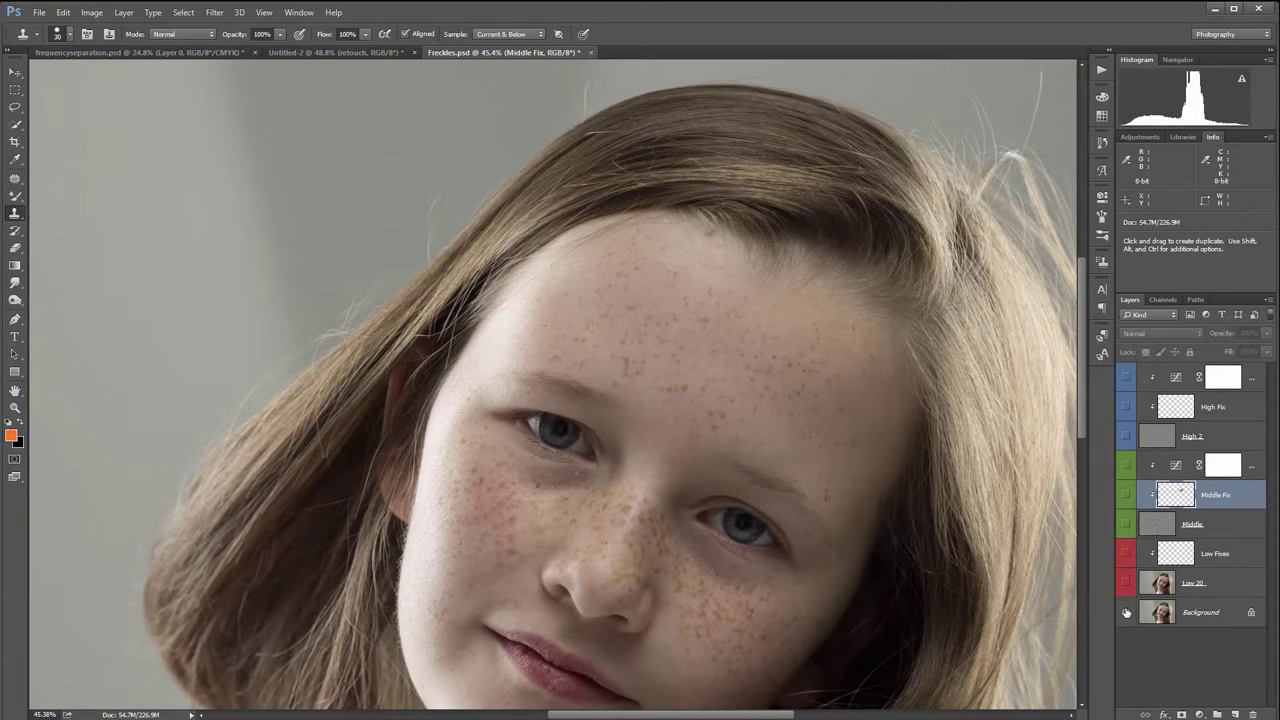
alt+click(1127, 612)
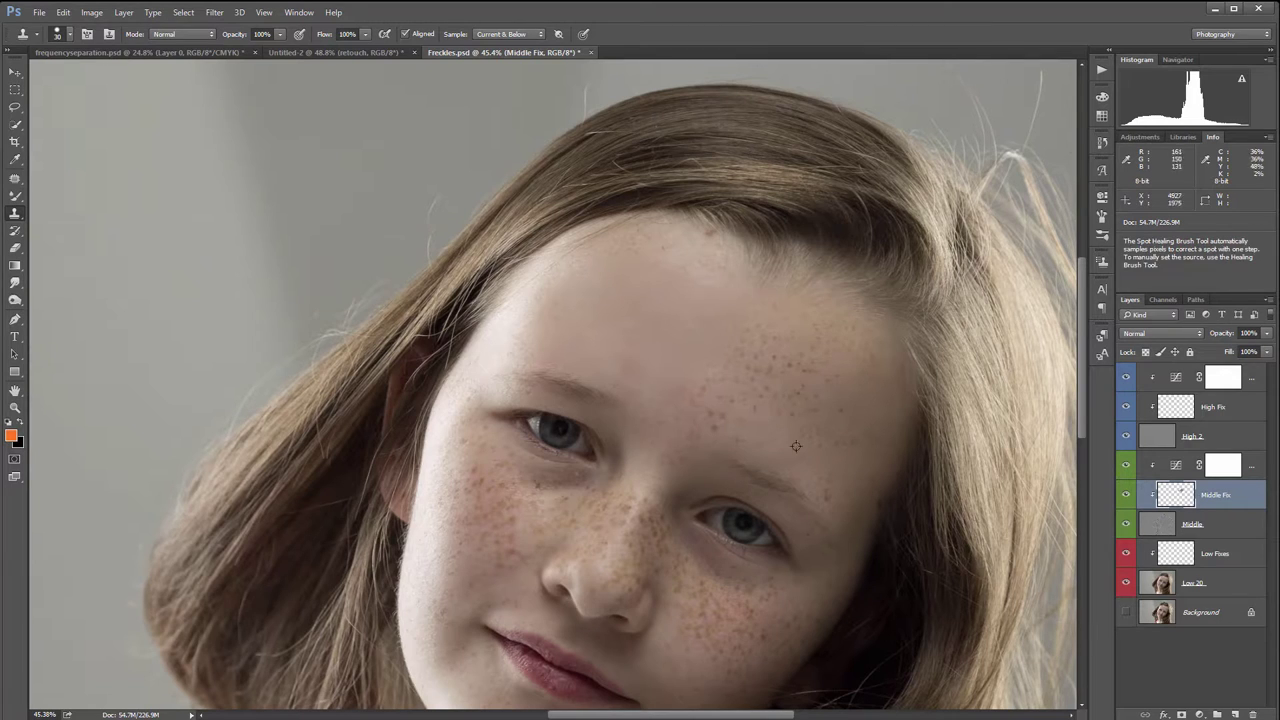
- Compare the freckle retouch on the girl's forehead with the original Background, and examine the whole portrait
scroll(636, 376, up, 2)
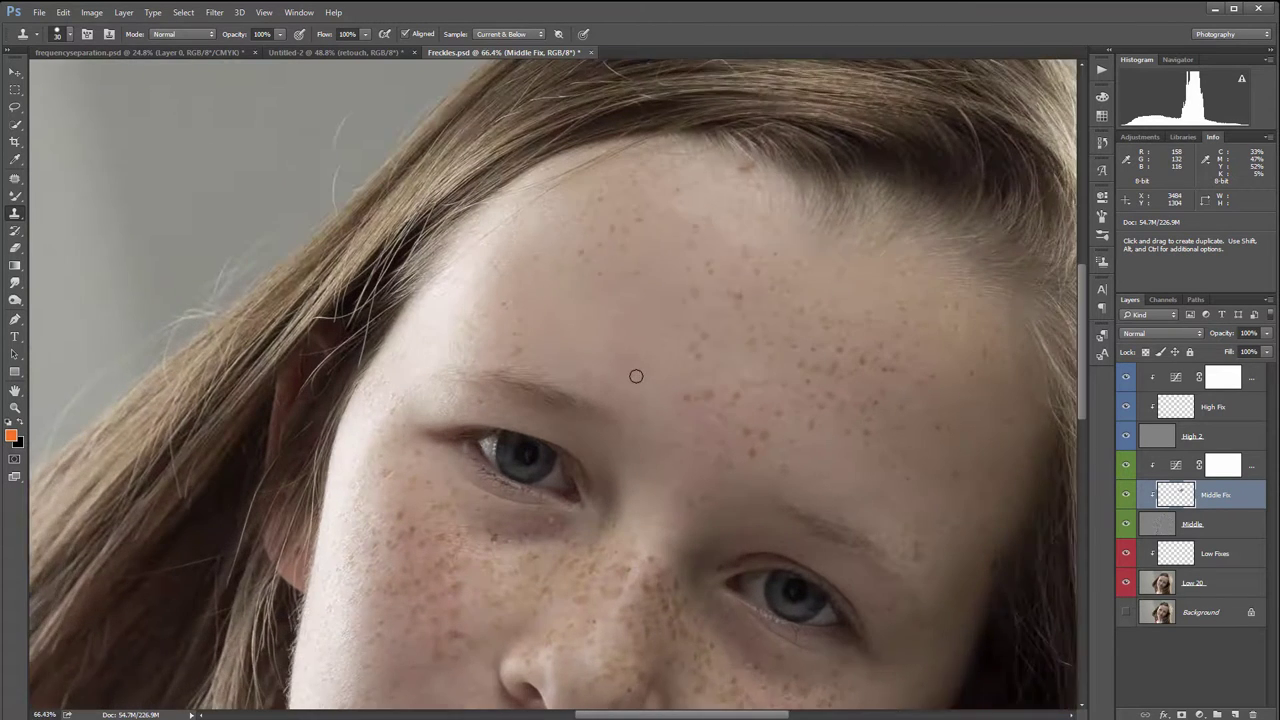
scroll(636, 376, up, 1)
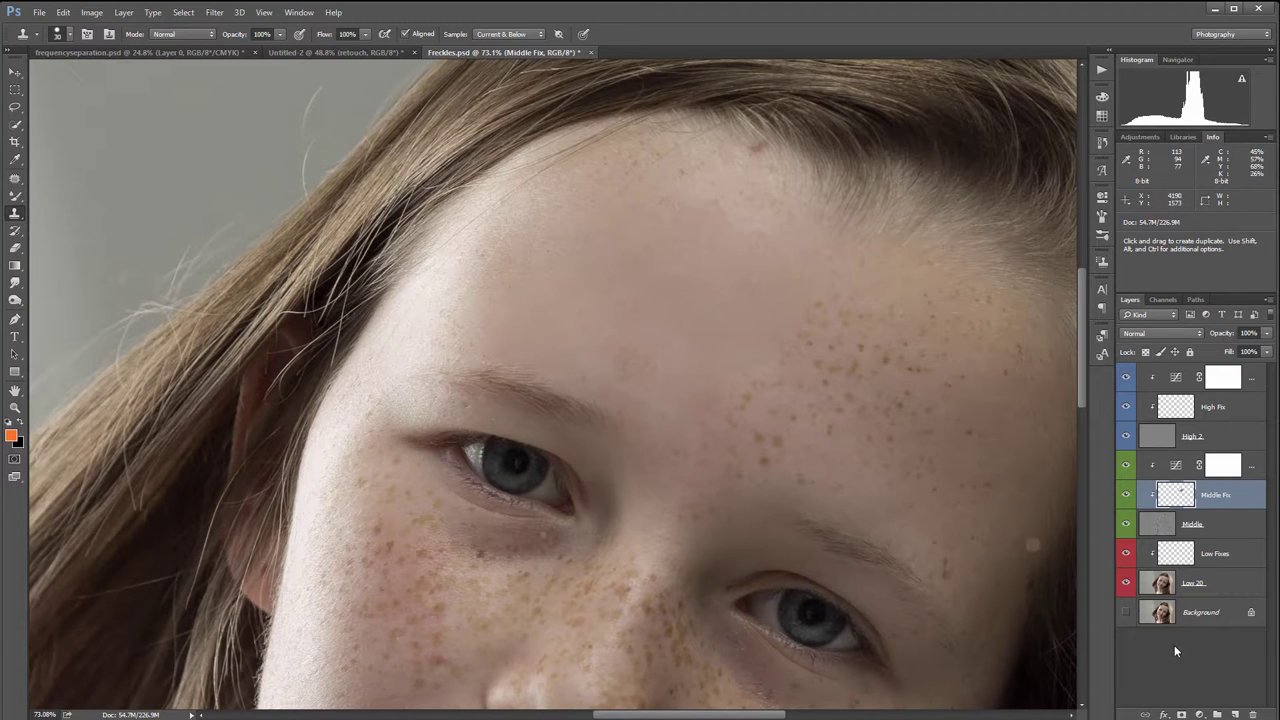
alt+click(1127, 612)
alt+click(1127, 612)
alt+click(1129, 614)
alt+click(1129, 614)
scroll(737, 400, down, 4)
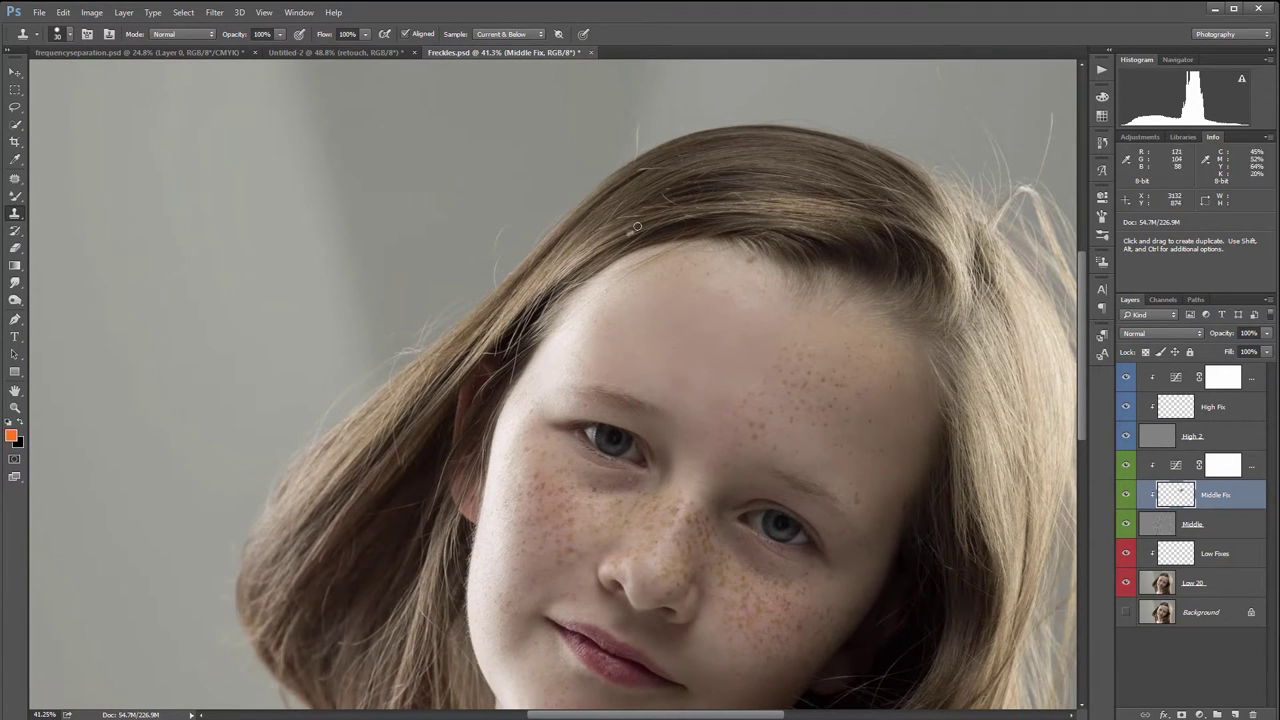
scroll(772, 297, down, 3)
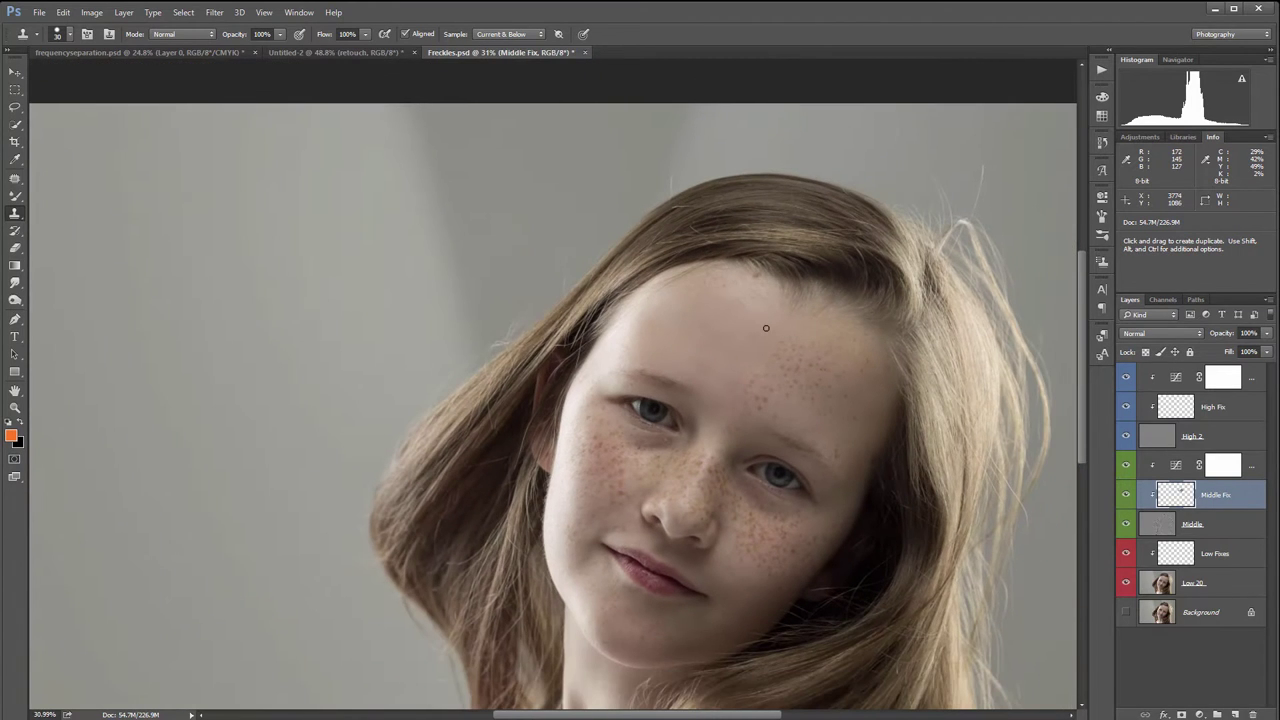
scroll(766, 328, down, 3)
scroll(678, 374, up, 1)
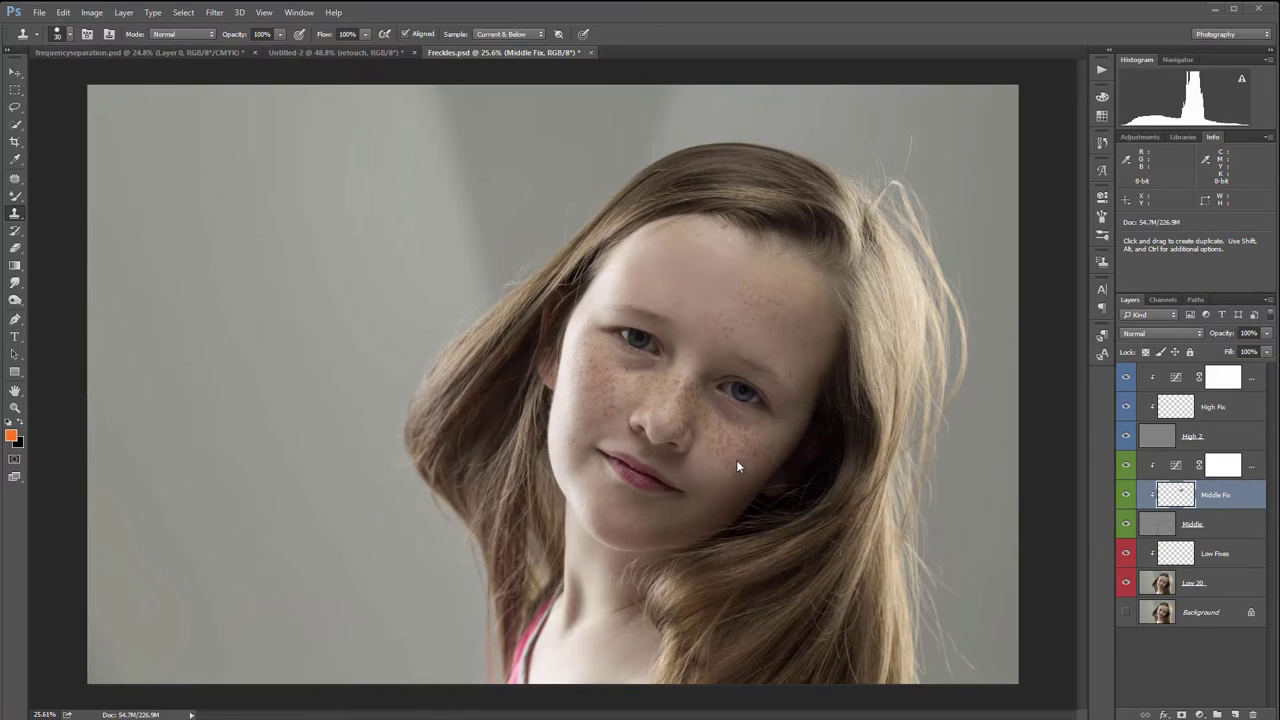
- Bring in the browser window with the Wikipedia article on Joseph Fourier, read its introduction and move the window away
drag(0, 115, 939, 67)
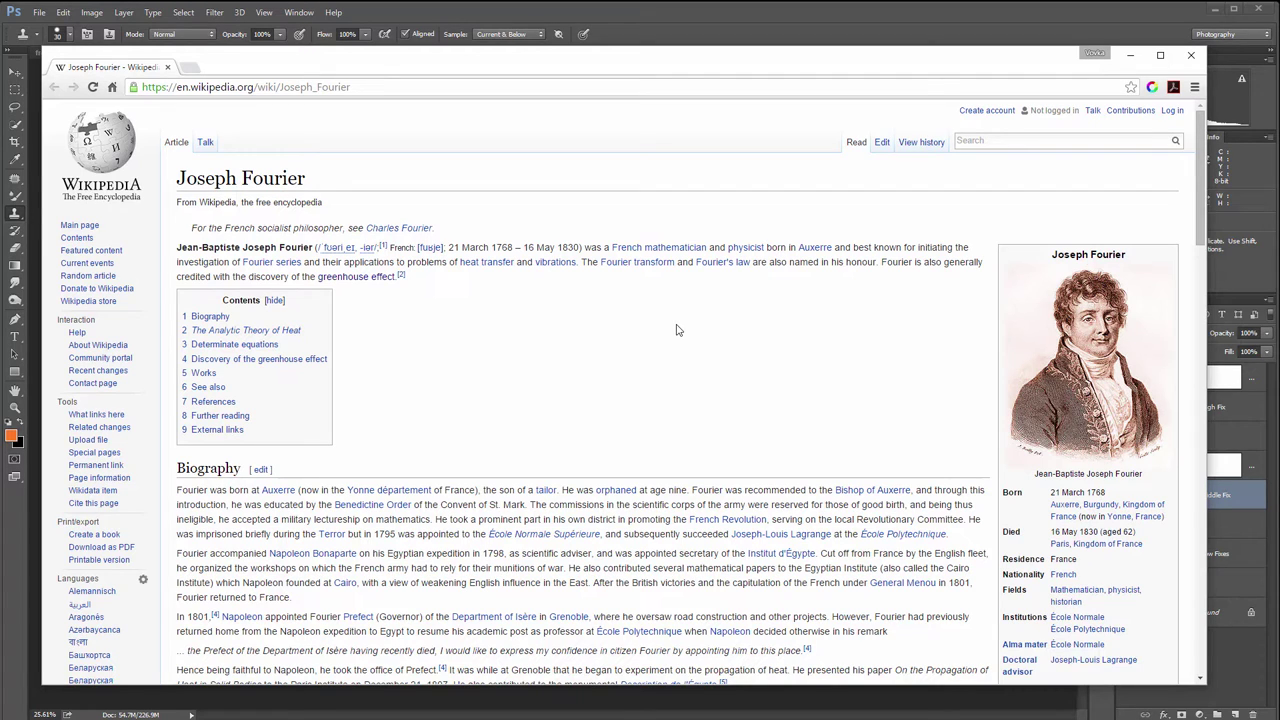
scroll(676, 330, down, 1)
scroll(677, 329, up, 1)
drag(488, 246, 580, 248)
drag(930, 65, 0, 138)
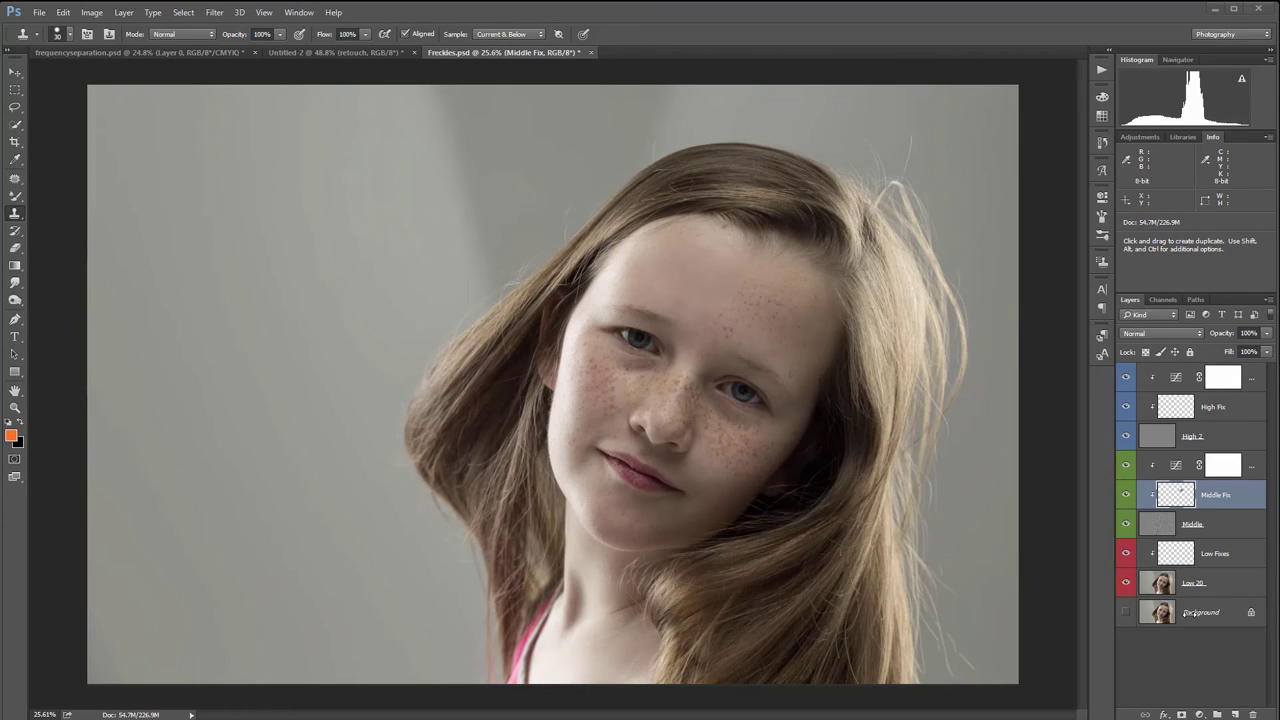
- Show only the original Background image of the freckled portrait for comparison with the retouch
alt+click(1127, 612)
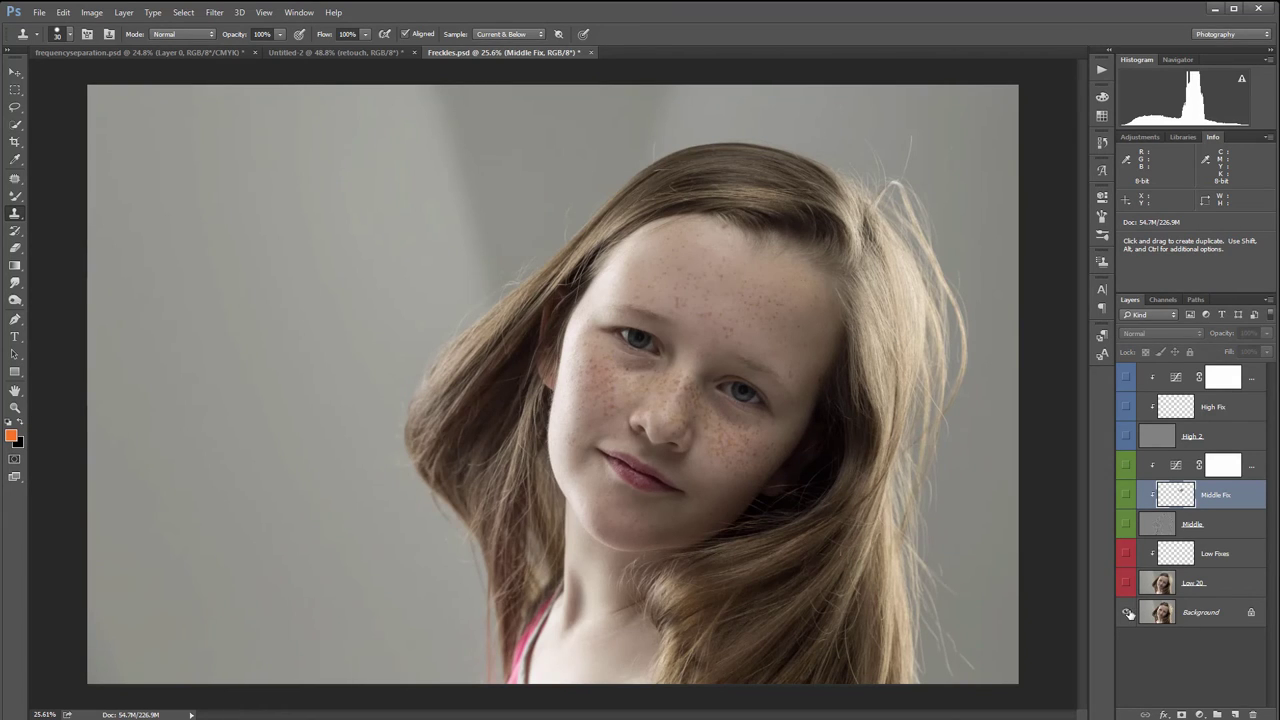